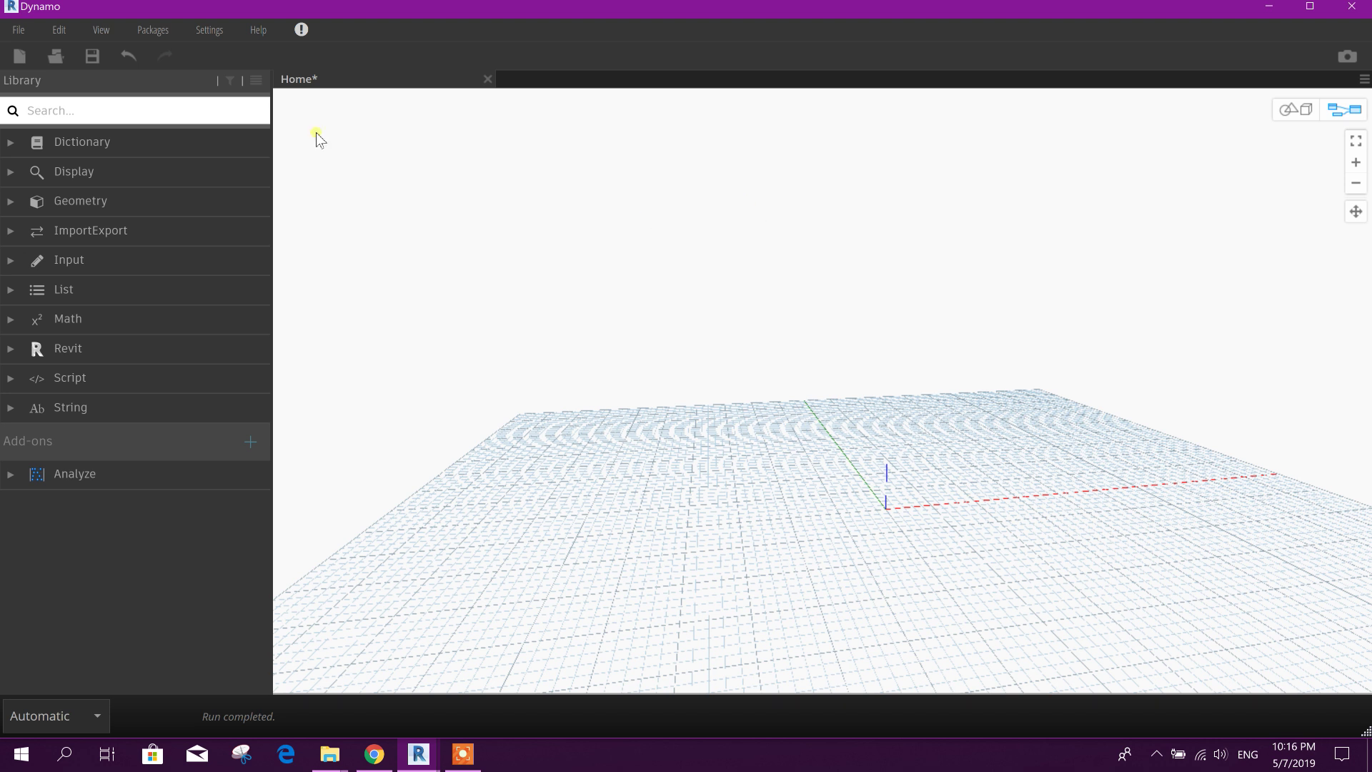
Step: Find the Point.Origin node in the library and place it in the upper part of the workspace
{"action": "left_click", "coordinate": [121, 116]}
{"action": "type", "text": "ORIGIN"}
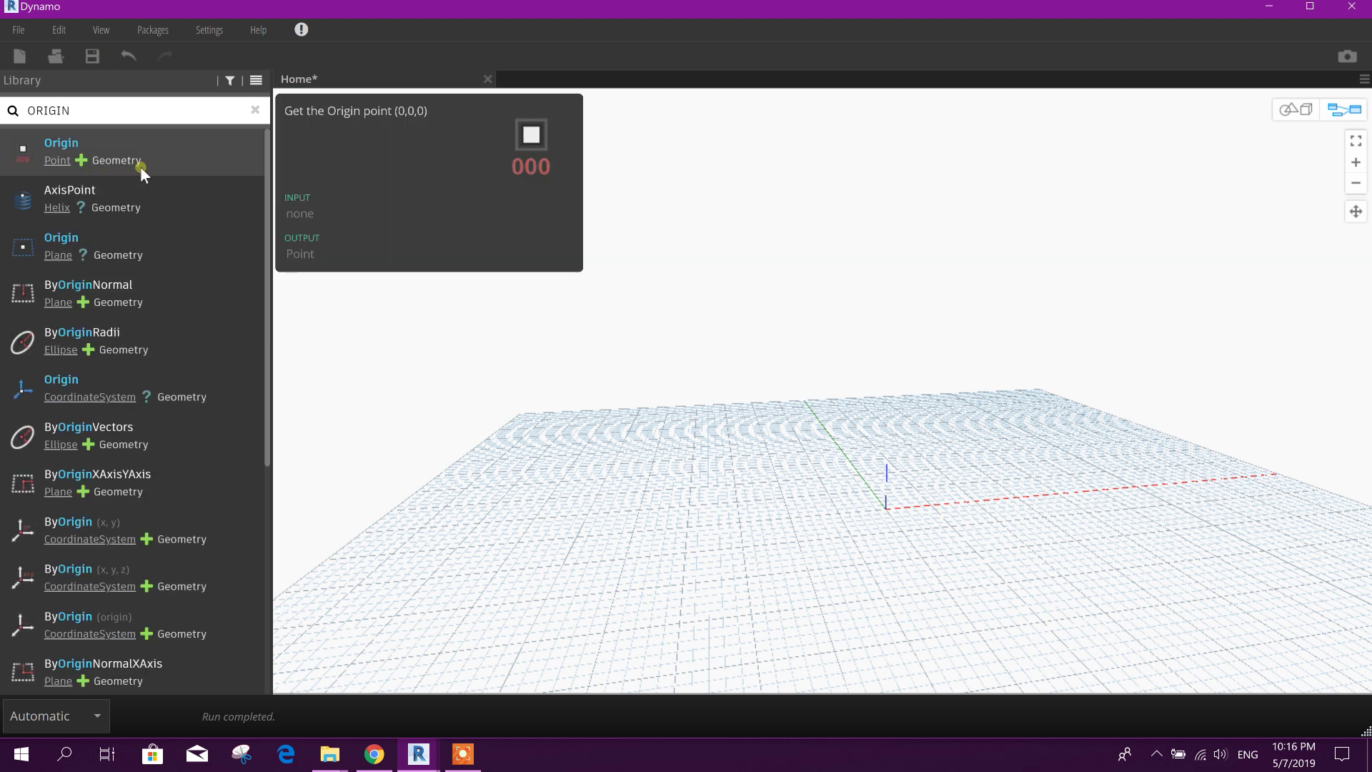
{"action": "left_click", "coordinate": [140, 166]}
{"action": "left_click_drag", "start_coordinate": [852, 423], "coordinate": [595, 255]}
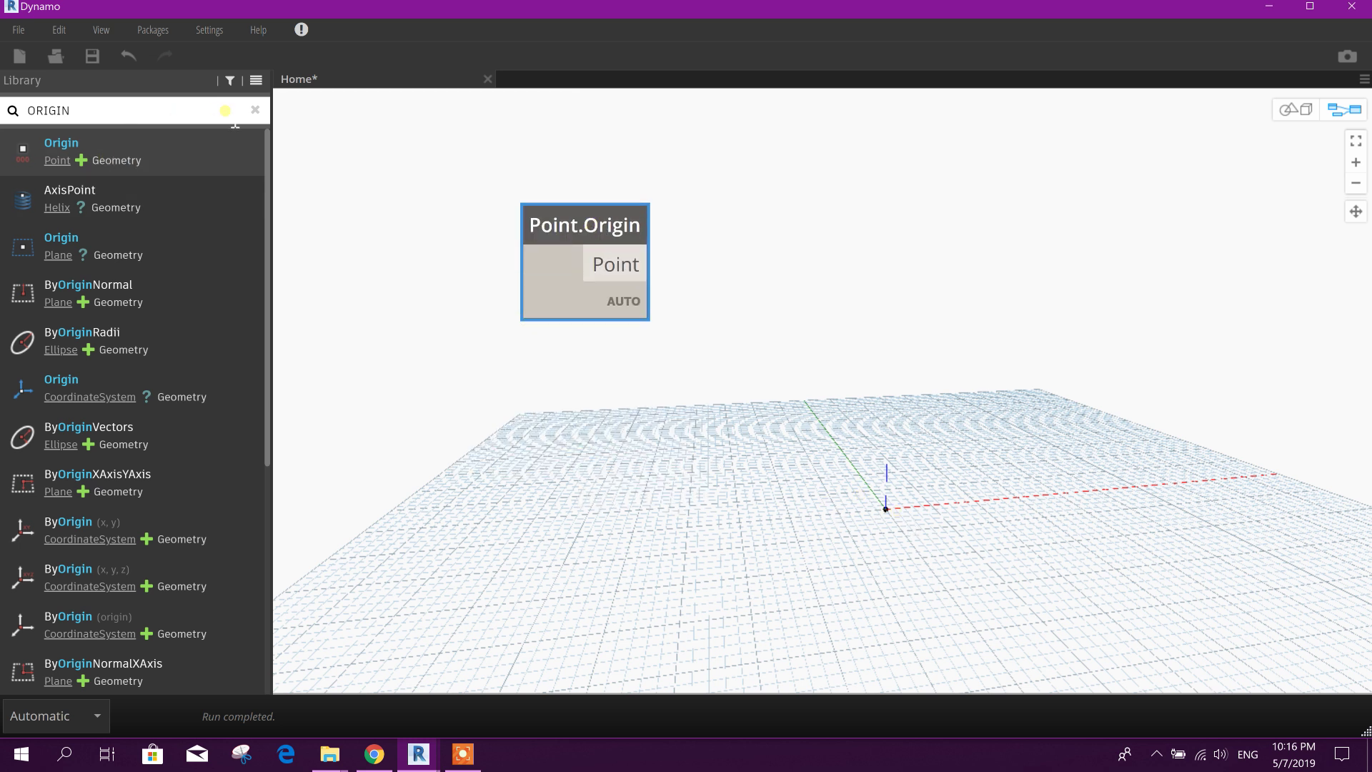
Step: Find the basic Number Slider input node in the library and place it just below the Point.Origin node
{"action": "left_click", "coordinate": [255, 111]}
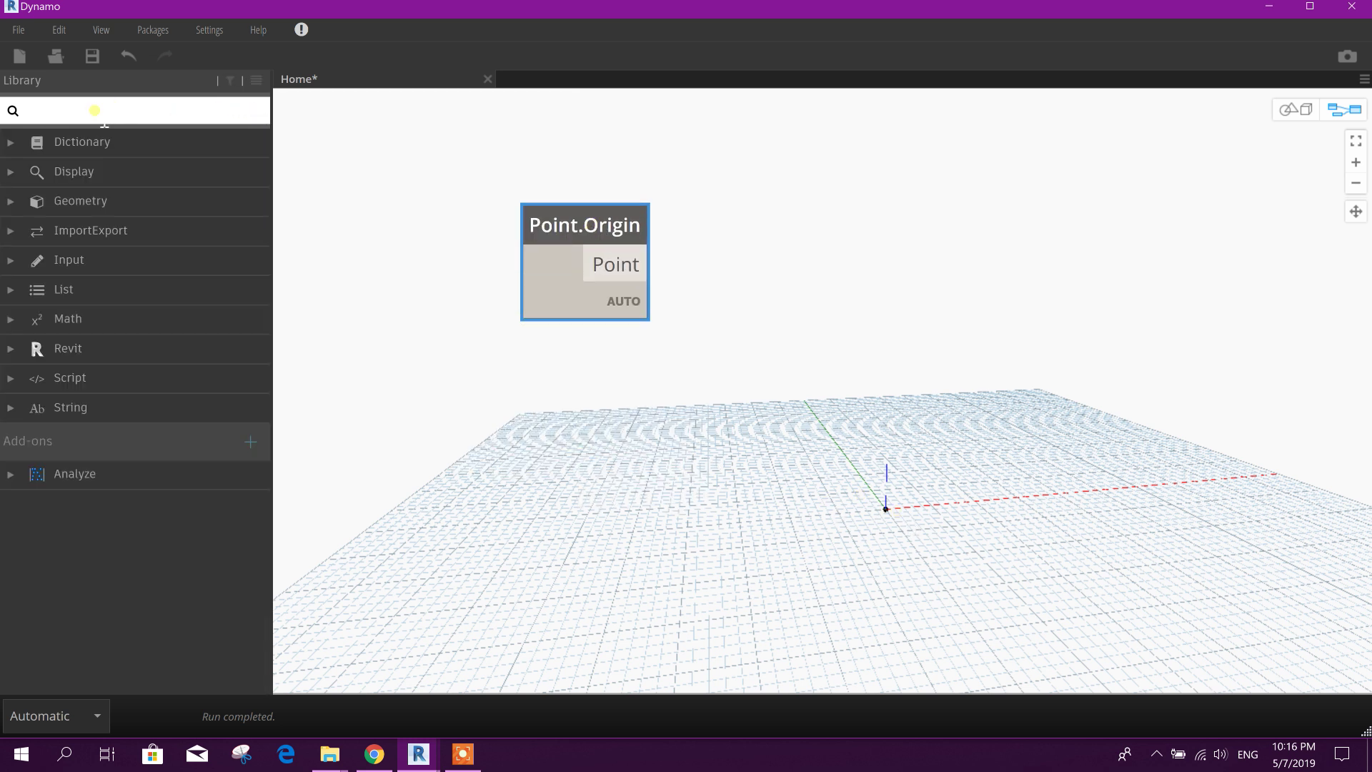
{"action": "type", "text": "NUMB"}
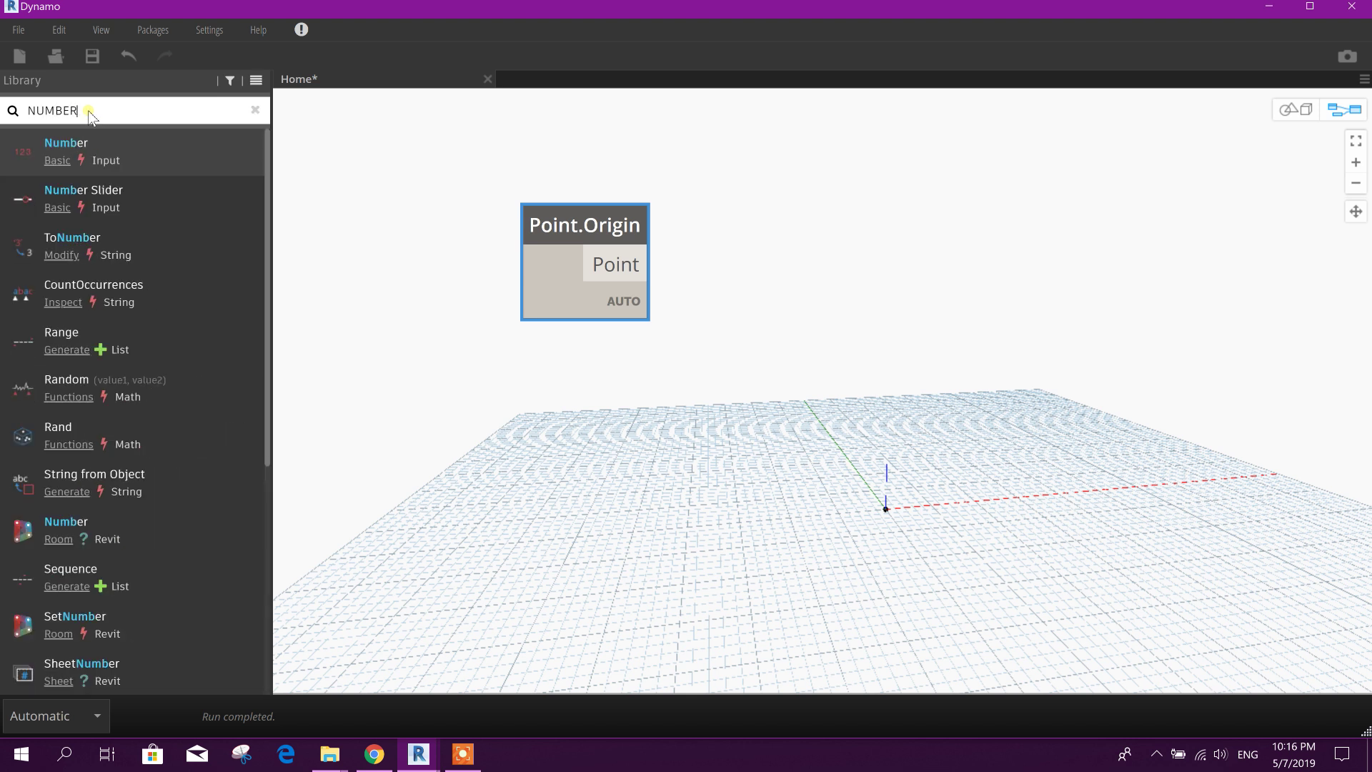
{"action": "type", "text": "ER"}
{"action": "left_click", "coordinate": [60, 207]}
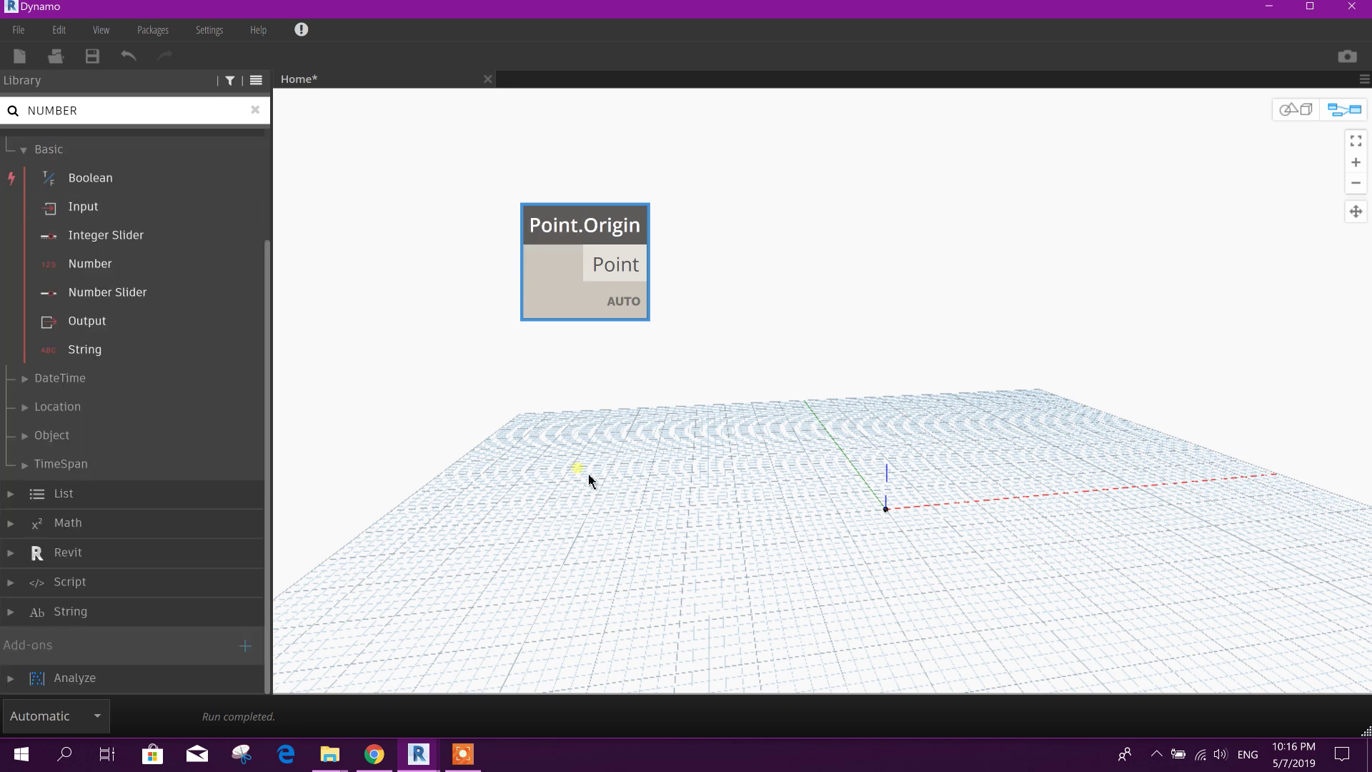
{"action": "left_click", "coordinate": [108, 292]}
{"action": "left_click_drag", "start_coordinate": [997, 440], "coordinate": [503, 415]}
{"action": "left_click_drag", "start_coordinate": [542, 366], "coordinate": [524, 364]}
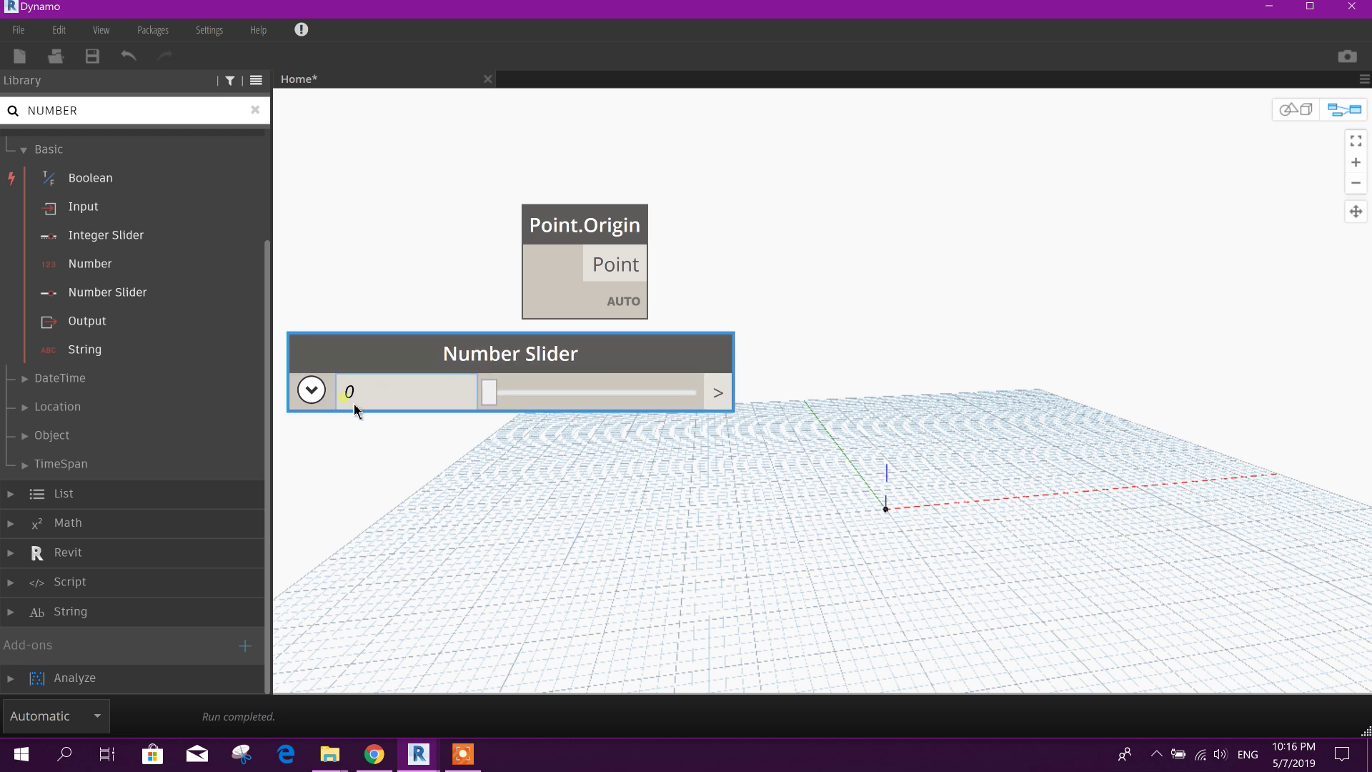
Step: Set the Number Slider's maximum to 50 and its step to 1, keeping the minimum at 0
{"action": "left_click", "coordinate": [311, 389]}
{"action": "left_click", "coordinate": [406, 490]}
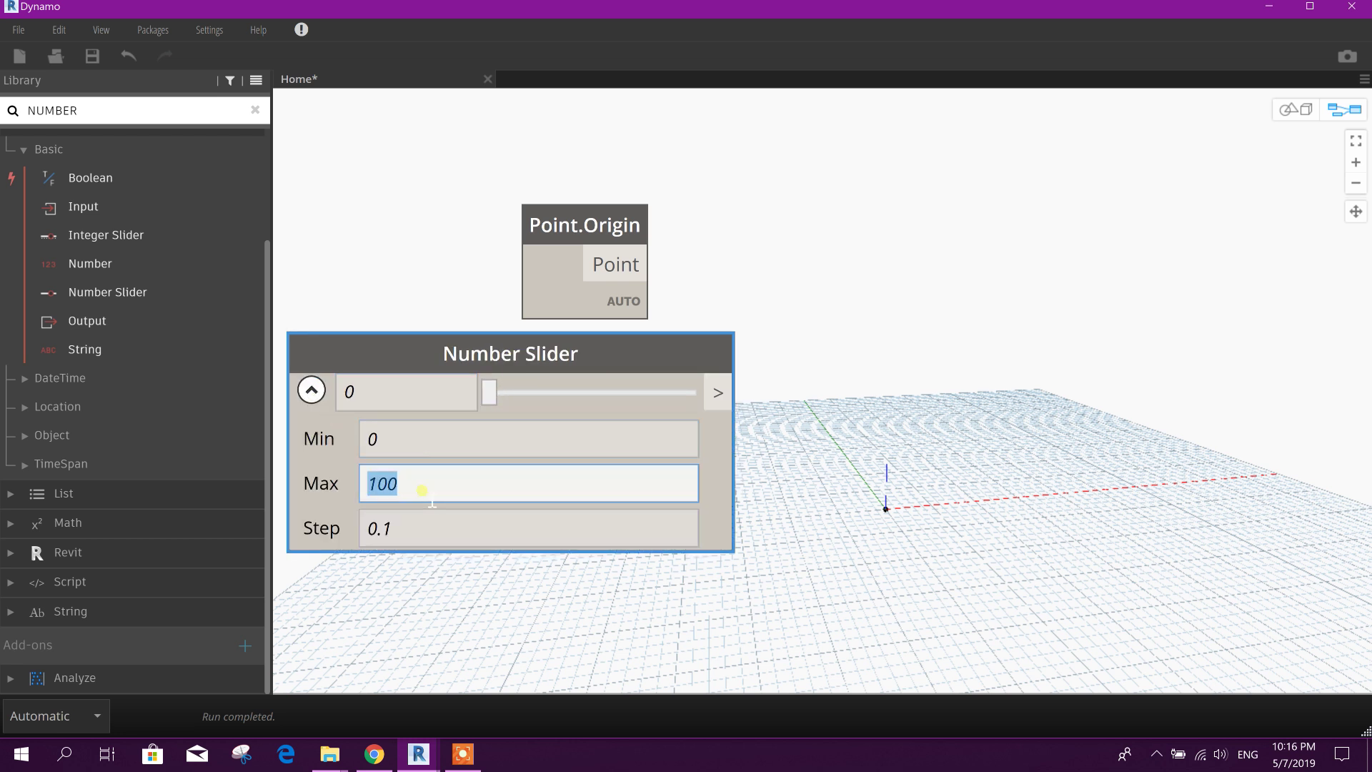
{"action": "type", "text": "50"}
{"action": "left_click", "coordinate": [414, 455]}
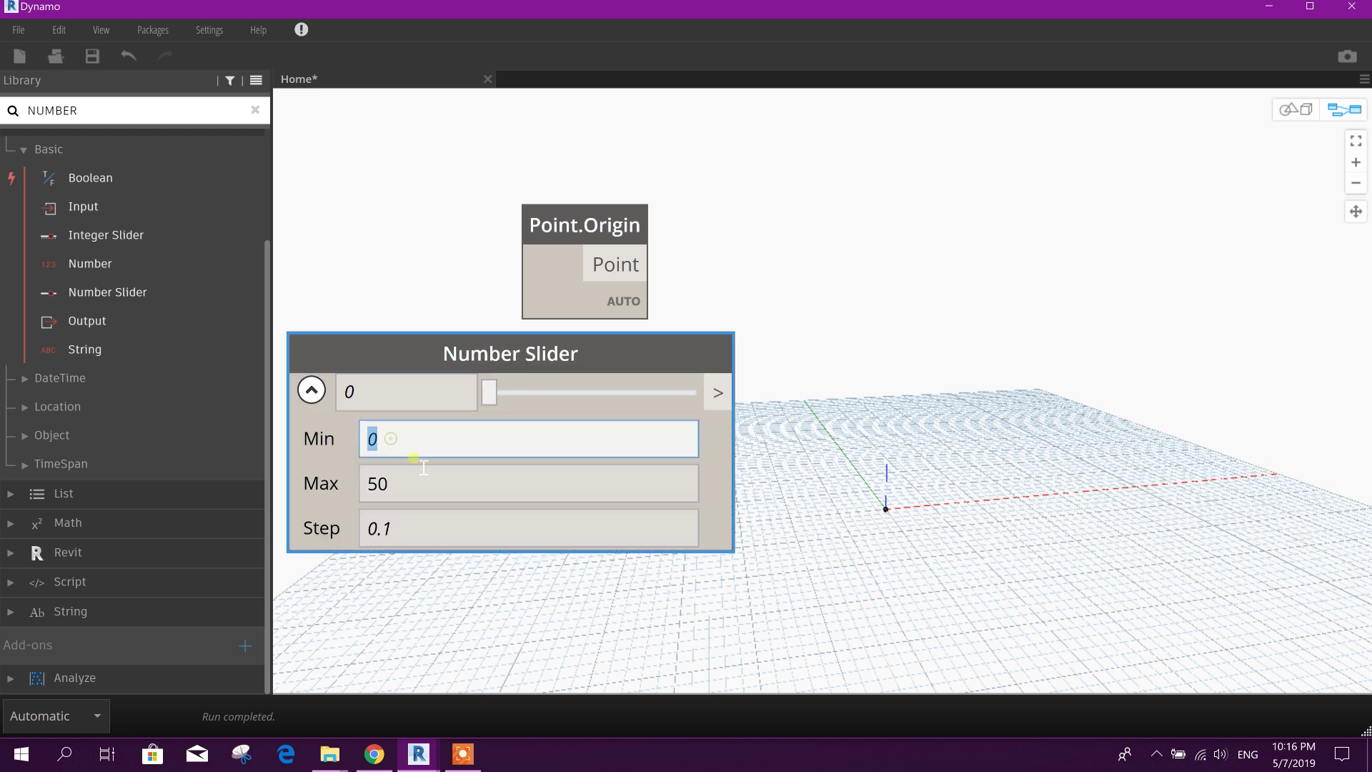
{"action": "left_click", "coordinate": [398, 528]}
{"action": "type", "text": "1"}
{"action": "left_click", "coordinate": [444, 438]}
{"action": "left_click", "coordinate": [311, 390]}
{"action": "left_click_drag", "start_coordinate": [429, 353], "coordinate": [421, 351]}
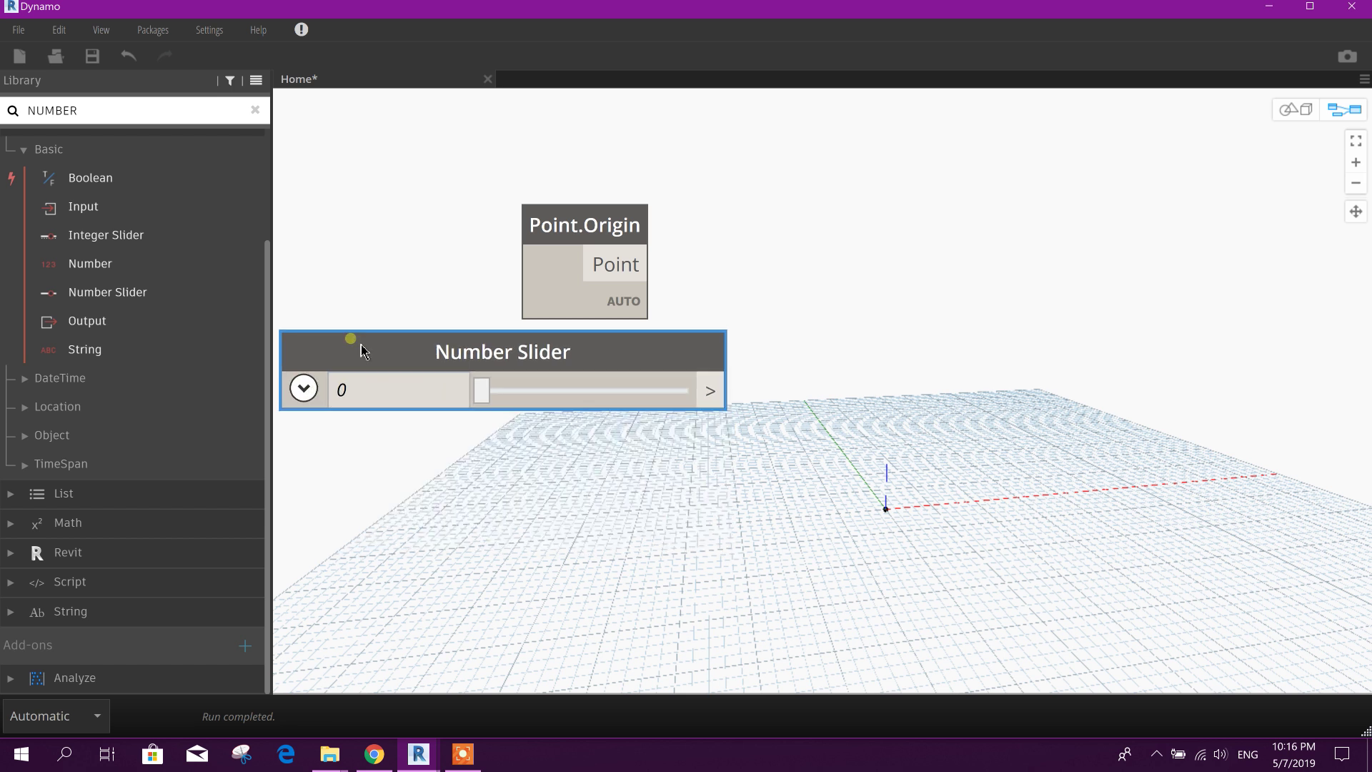
Step: Spread the two nodes apart and add a Point.ByCoordinates (x, y, z) node below them
{"action": "left_click_drag", "start_coordinate": [590, 252], "coordinate": [877, 190]}
{"action": "left_click_drag", "start_coordinate": [697, 368], "coordinate": [709, 312]}
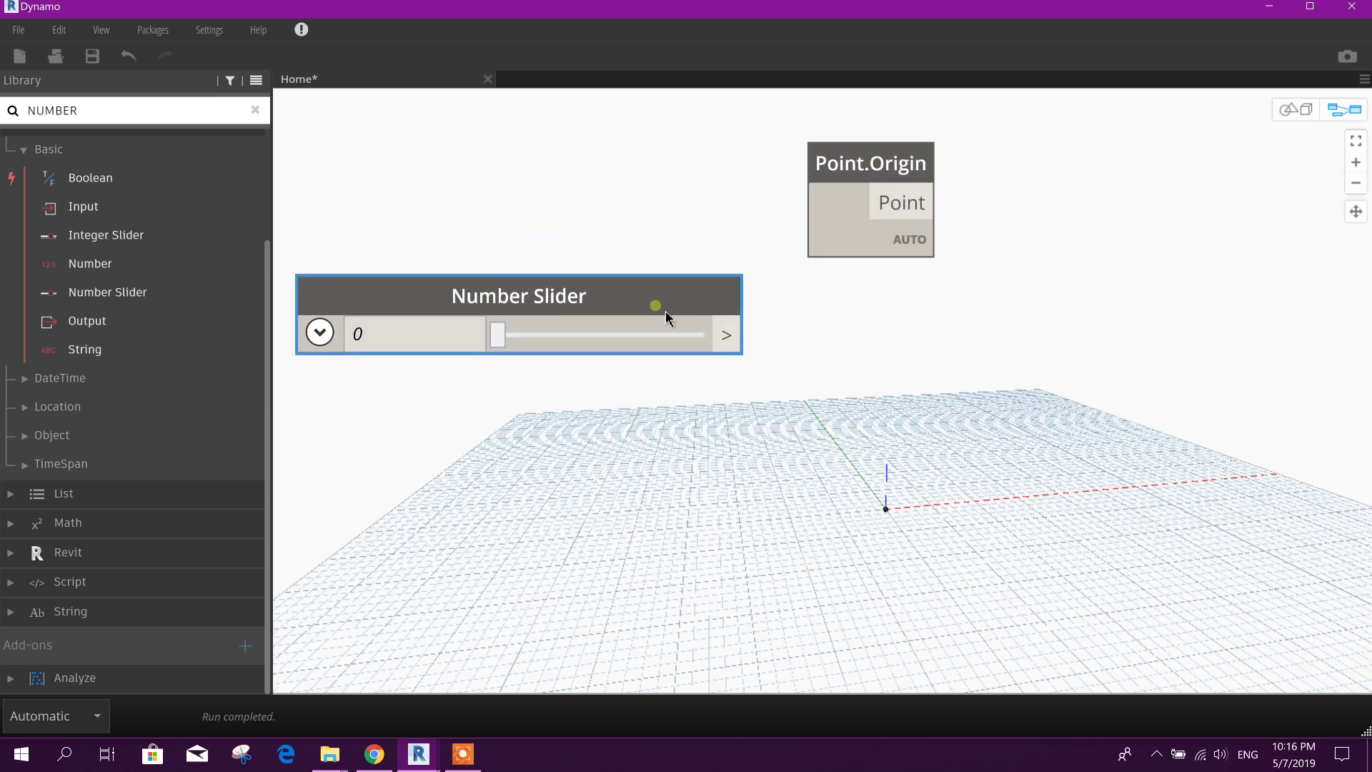
{"action": "left_click", "coordinate": [255, 109]}
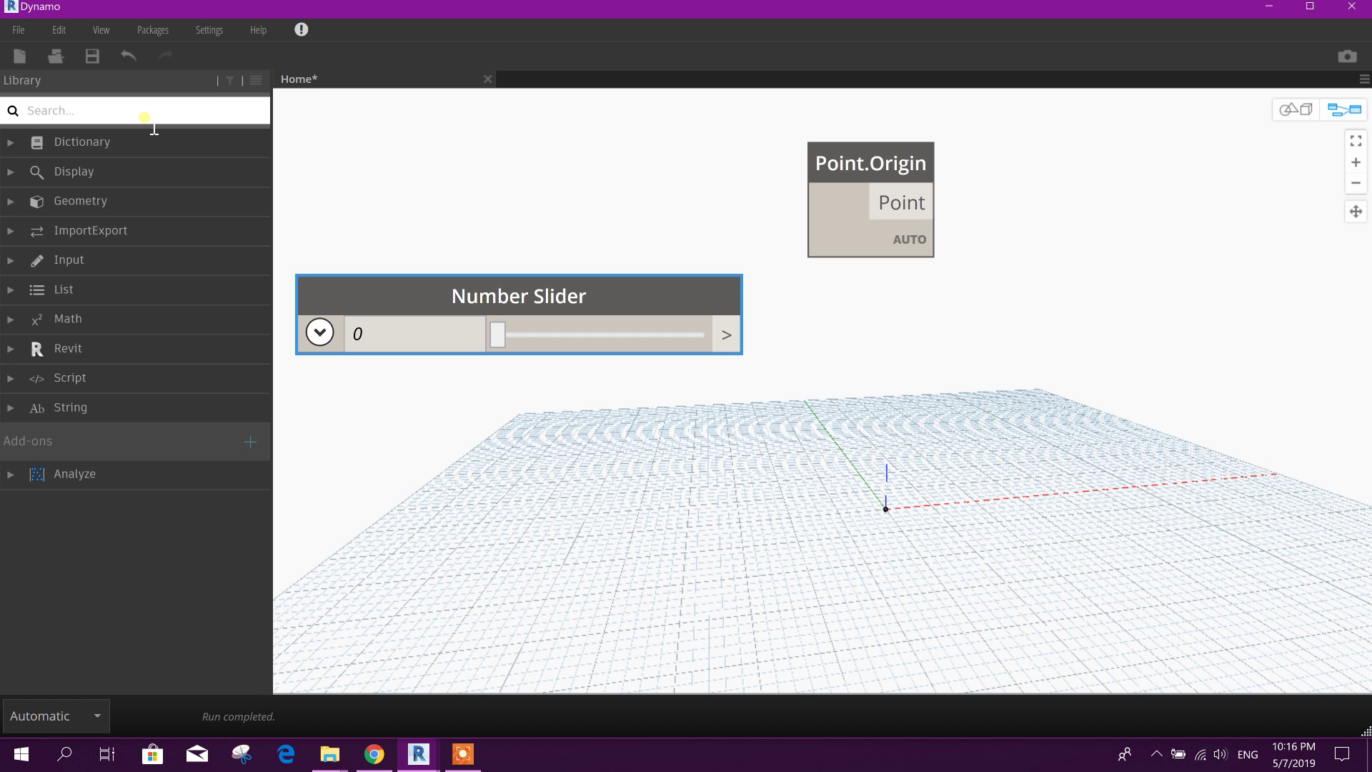
{"action": "type", "text": "CO"}
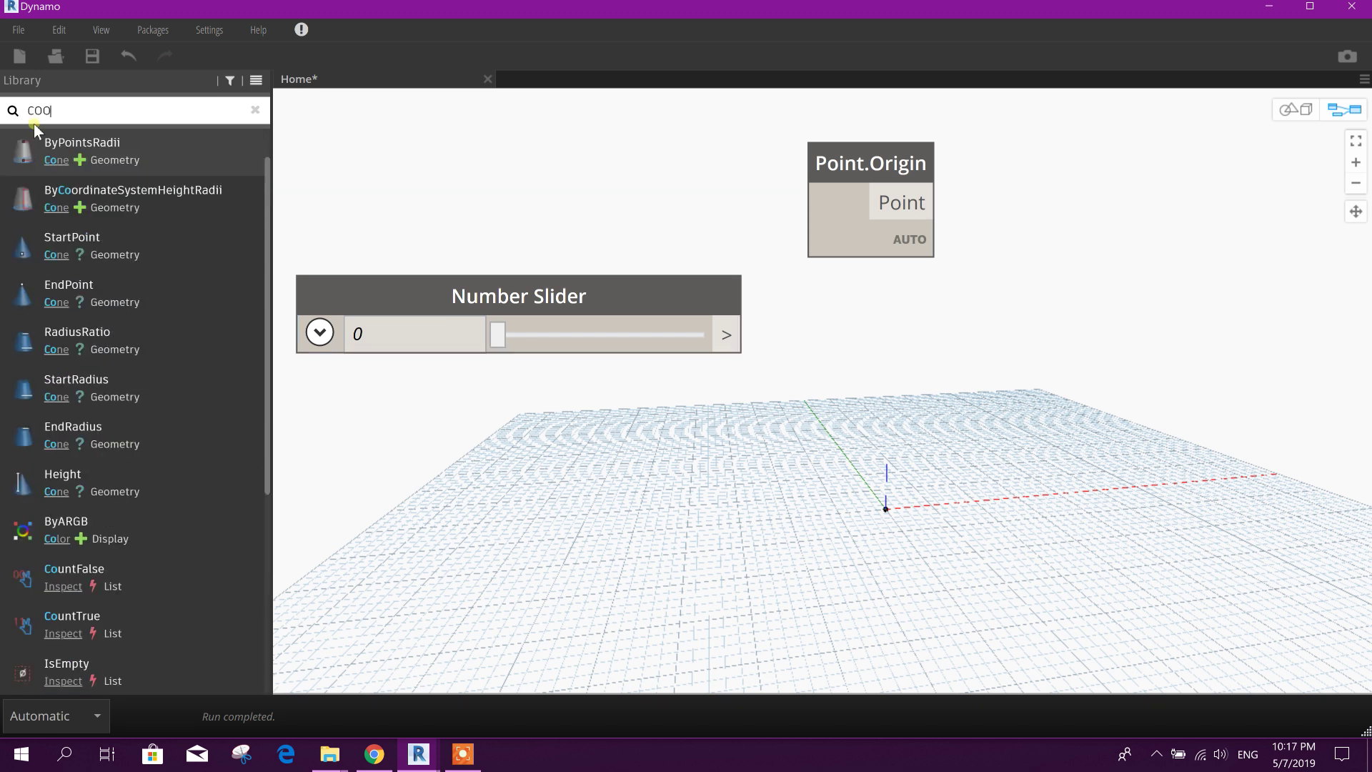
{"action": "type", "text": "ORD"}
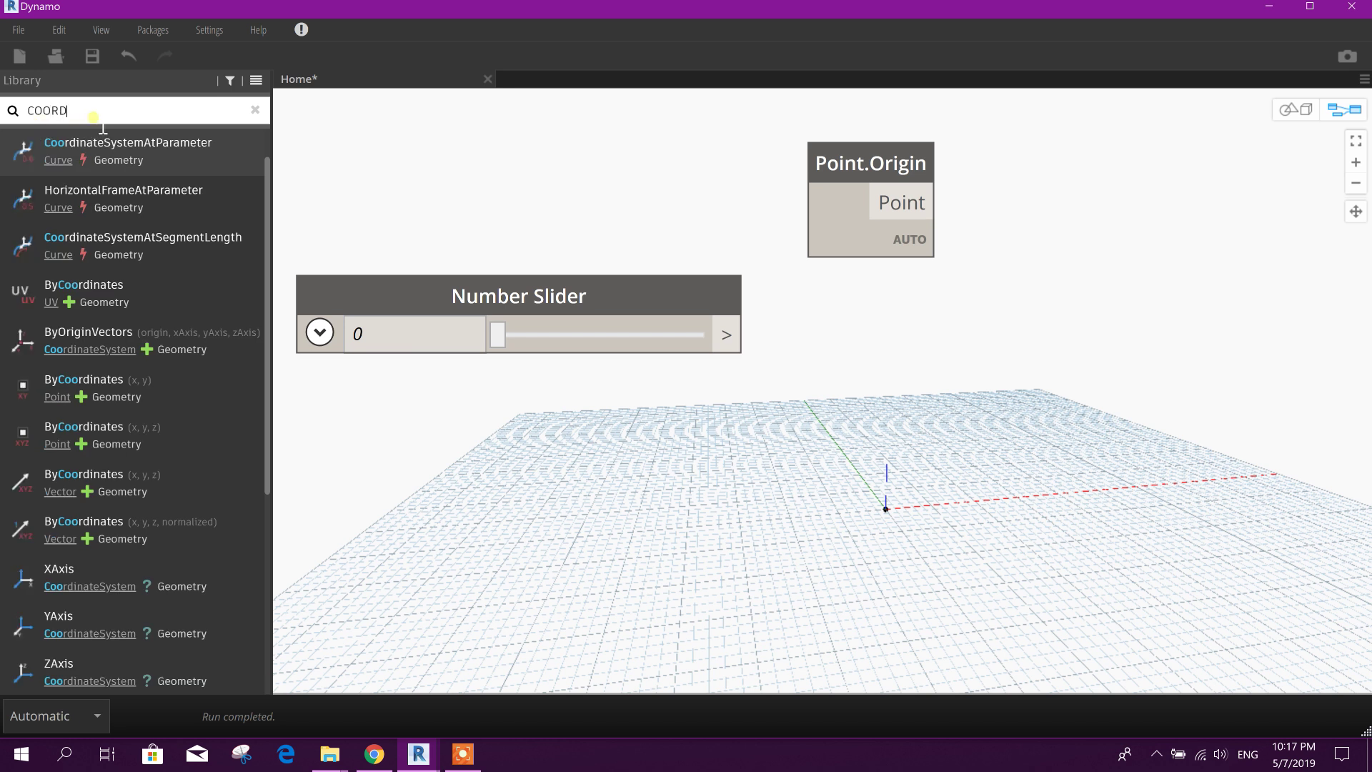
{"action": "type", "text": "INATE"}
{"action": "mouse_move", "coordinate": [99, 156]}
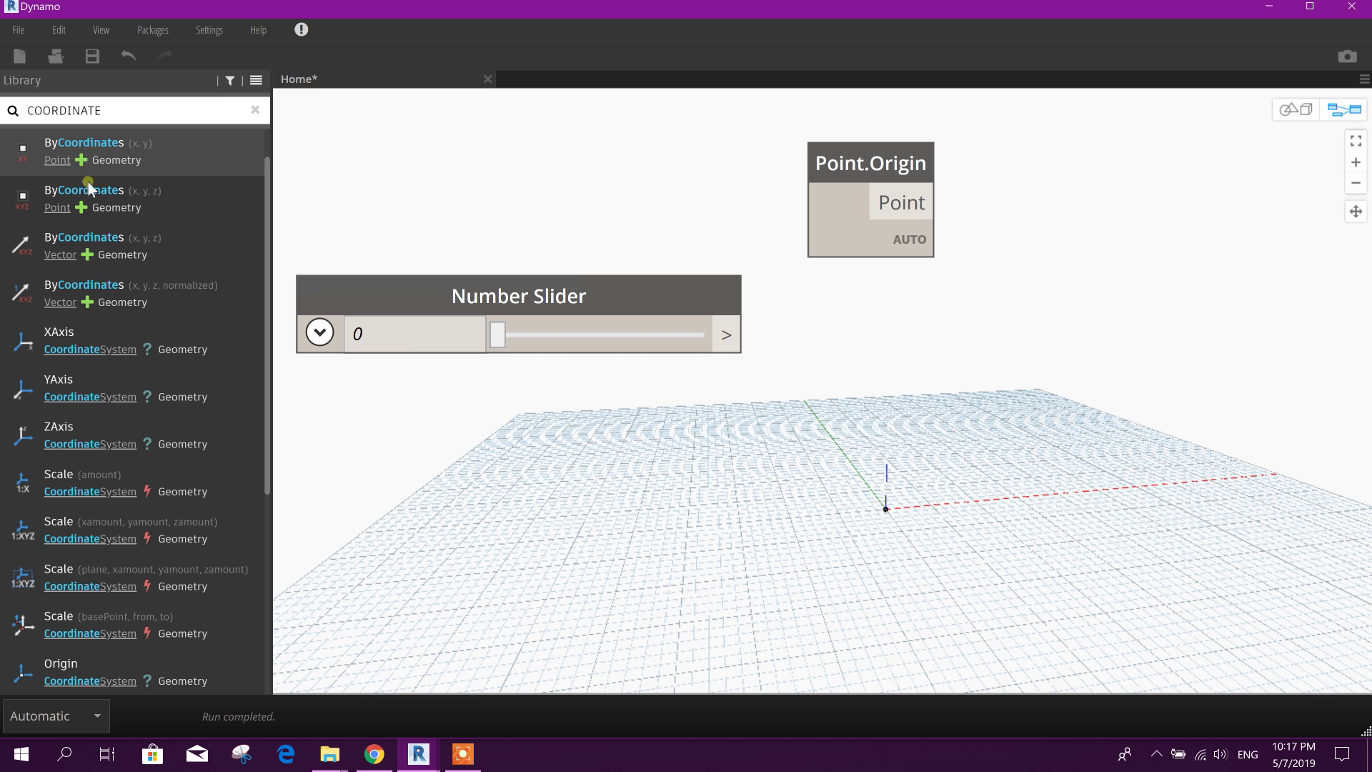
{"action": "left_click", "coordinate": [72, 197]}
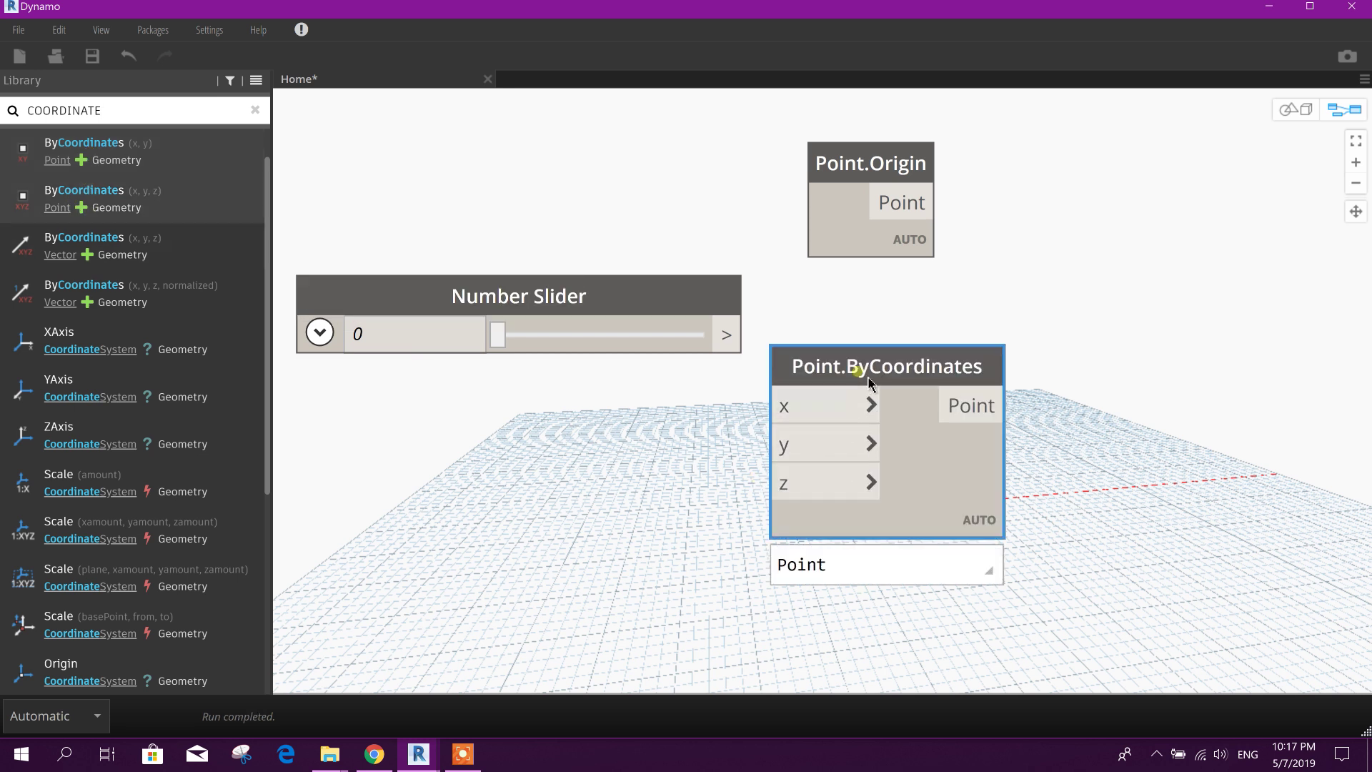
{"action": "left_click_drag", "start_coordinate": [858, 370], "coordinate": [766, 414]}
Step: Rearrange the nodes with Point.Origin above the Number Slider and Point.ByCoordinates to the right of both
{"action": "left_click", "coordinate": [633, 293]}
{"action": "left_click_drag", "start_coordinate": [633, 293], "coordinate": [632, 255]}
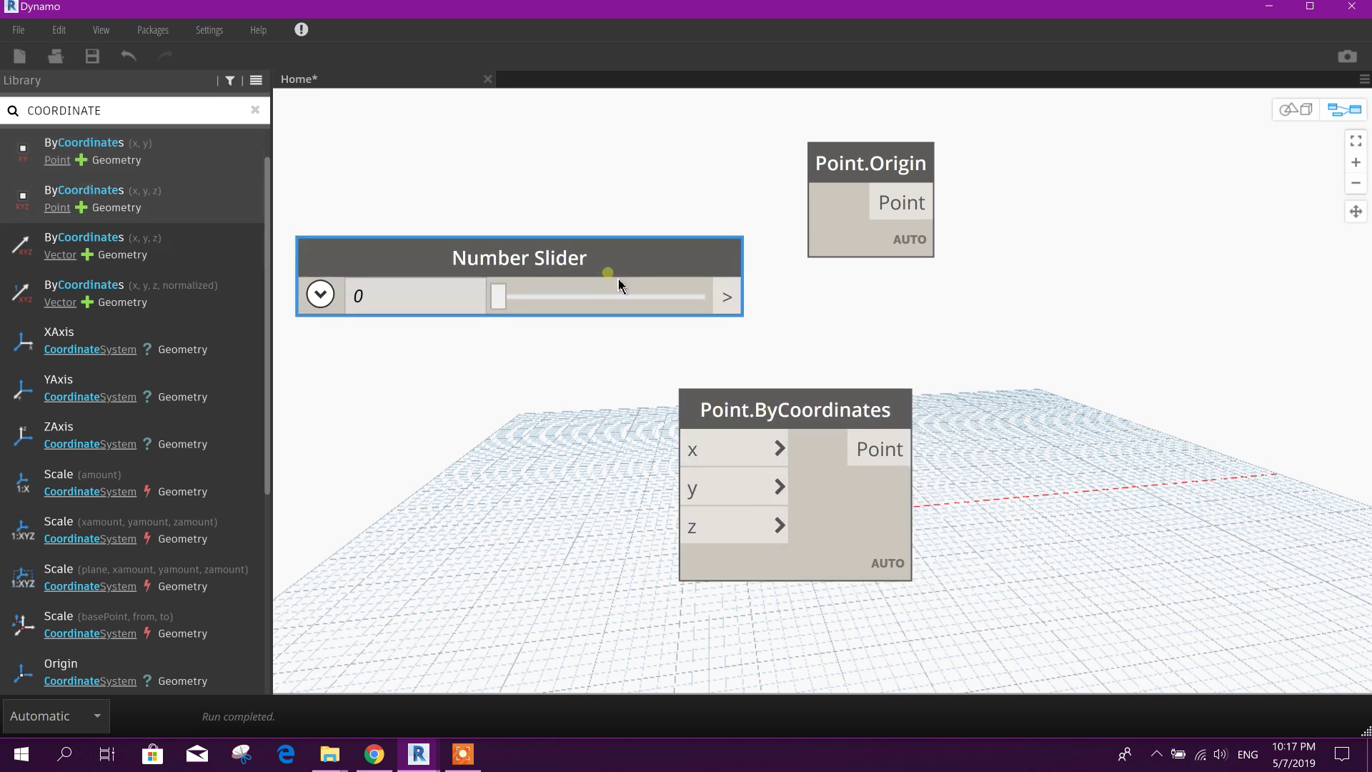
{"action": "left_click", "coordinate": [748, 409]}
{"action": "left_click_drag", "start_coordinate": [822, 409], "coordinate": [1107, 219]}
{"action": "left_click", "coordinate": [855, 184]}
{"action": "left_click_drag", "start_coordinate": [768, 146], "coordinate": [739, 130]}
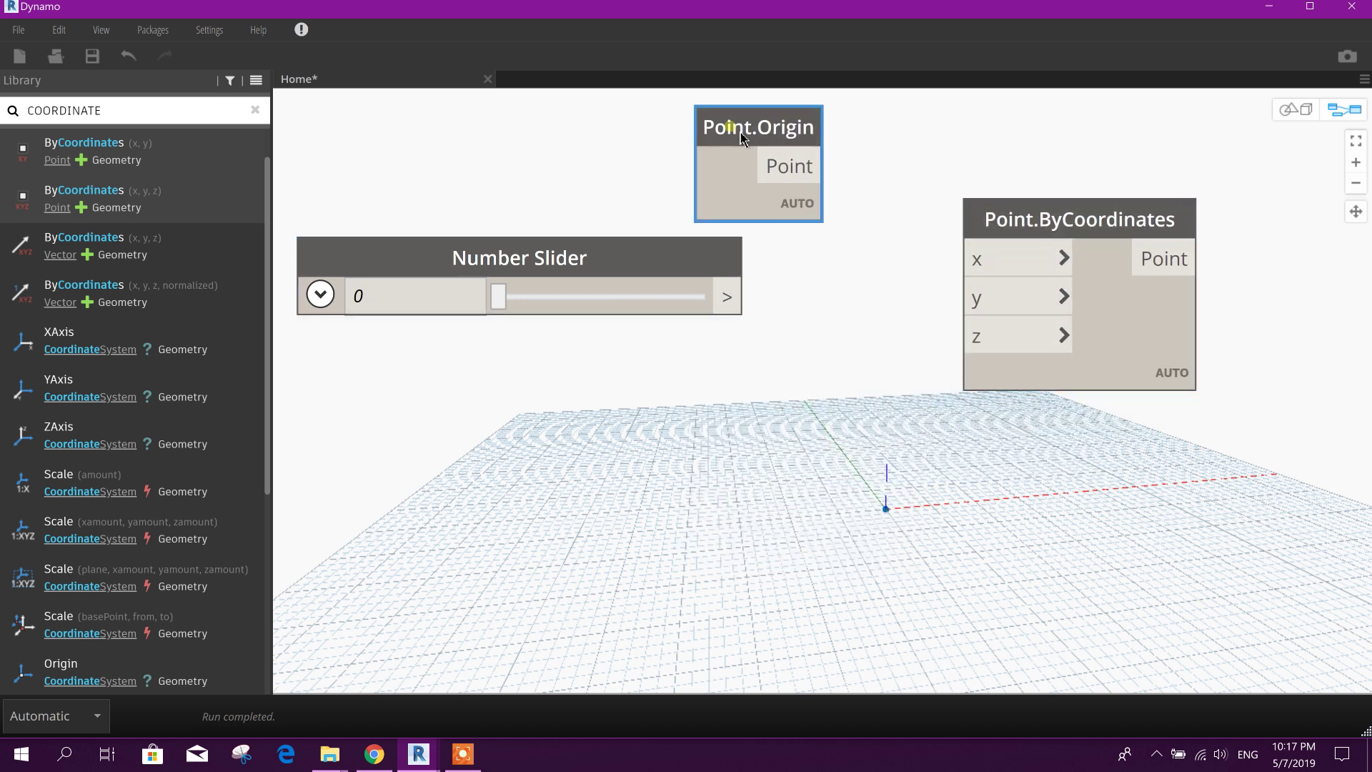
{"action": "left_click_drag", "start_coordinate": [624, 267], "coordinate": [653, 322]}
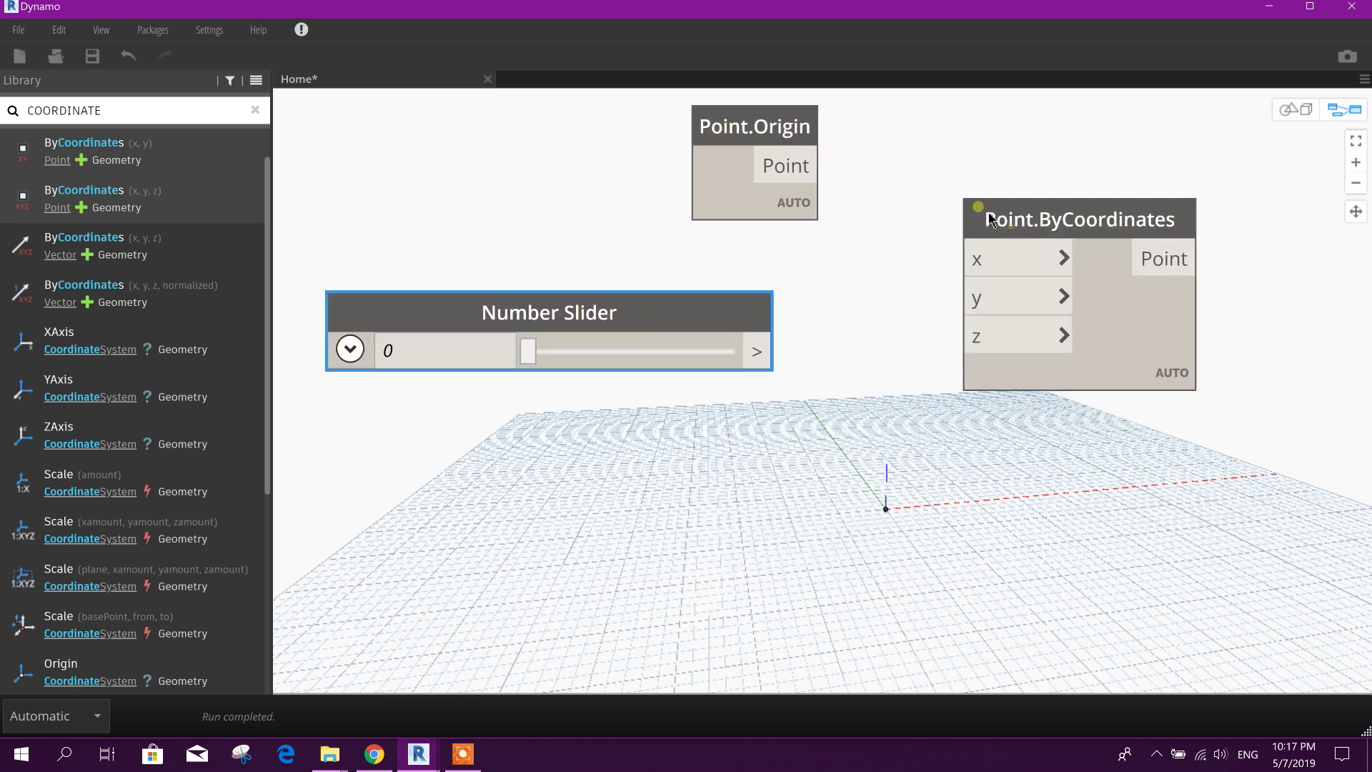
{"action": "left_click_drag", "start_coordinate": [978, 208], "coordinate": [910, 153]}
Step: Stack Point.ByCoordinates directly under Point.Origin, with the Number Slider below it
{"action": "left_click_drag", "start_coordinate": [806, 183], "coordinate": [854, 196]}
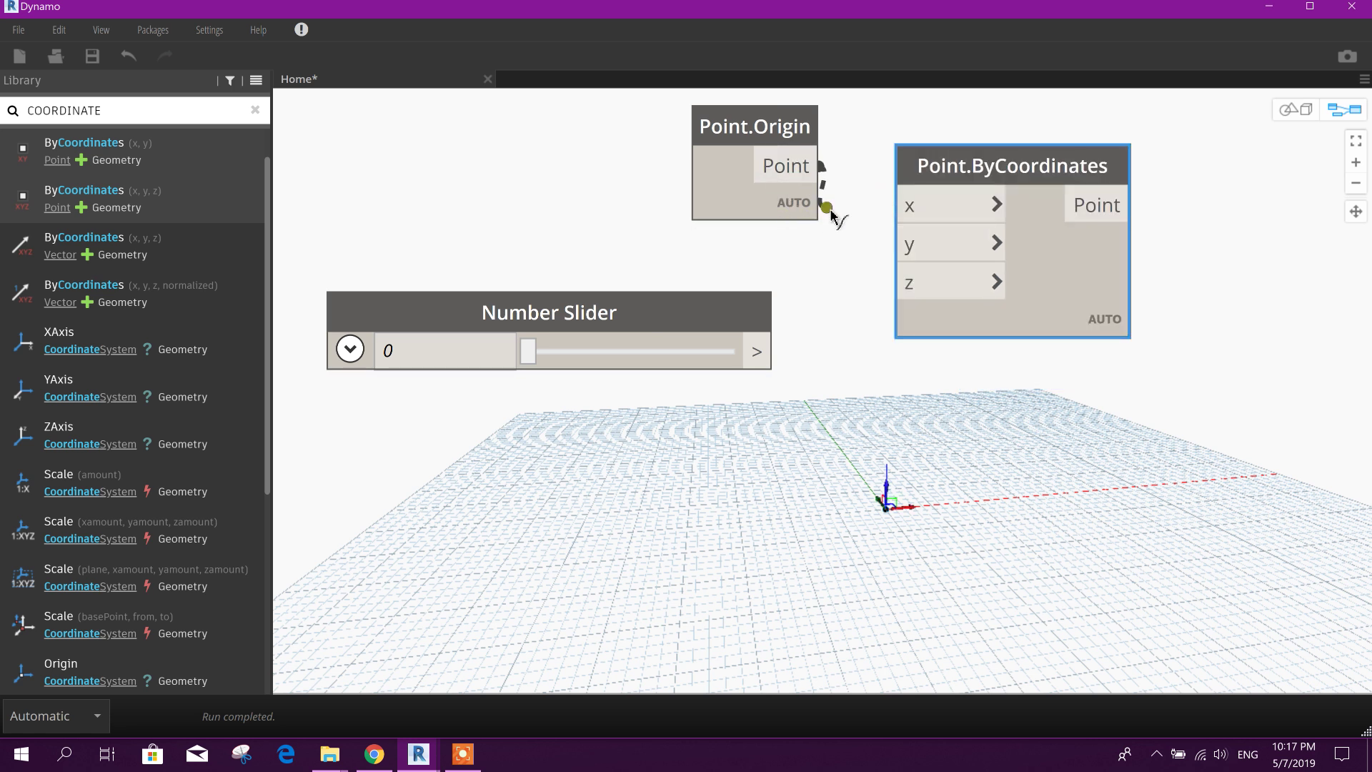
{"action": "left_click", "coordinate": [884, 231]}
{"action": "left_click_drag", "start_coordinate": [954, 170], "coordinate": [918, 221]}
{"action": "left_click_drag", "start_coordinate": [670, 315], "coordinate": [666, 511]}
{"action": "left_click_drag", "start_coordinate": [937, 221], "coordinate": [675, 295]}
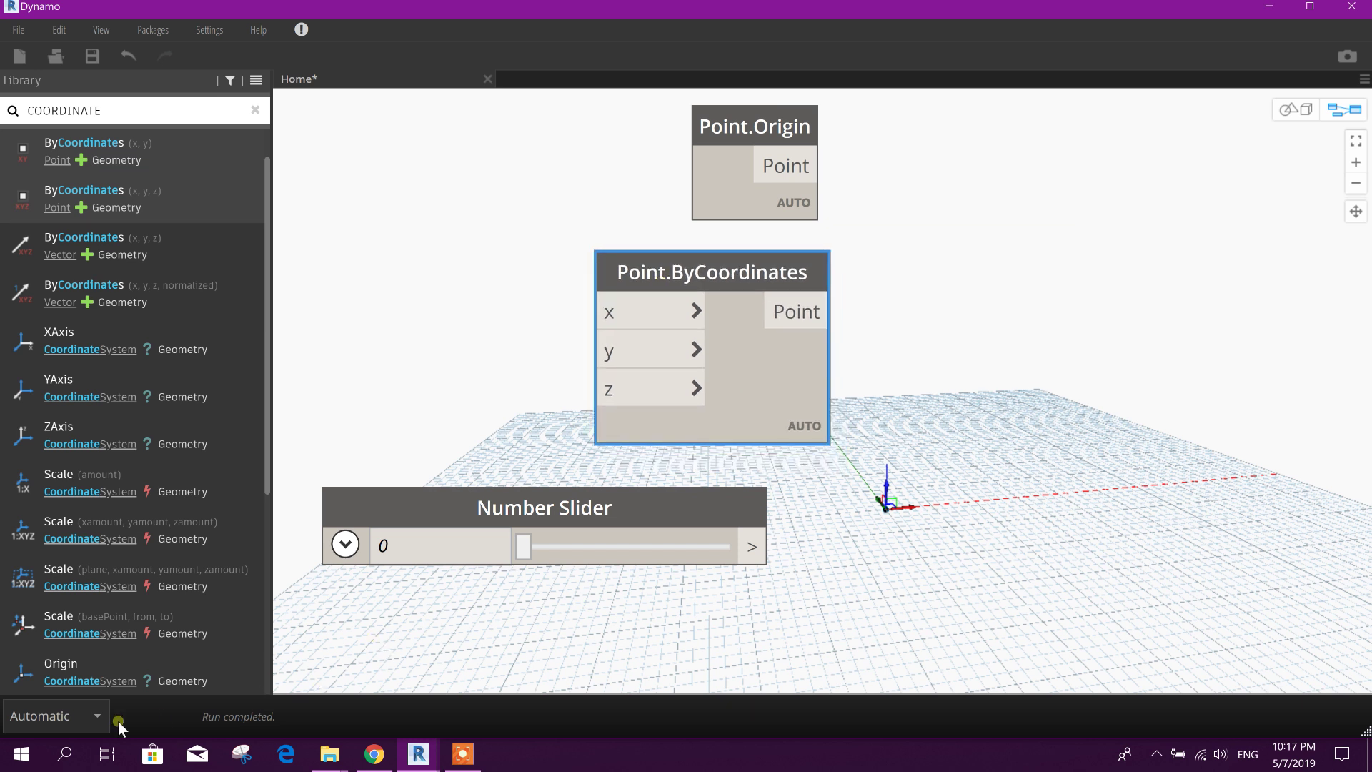
Step: Try the Manual run mode for the graph and return it to Automatic
{"action": "left_click", "coordinate": [97, 717]}
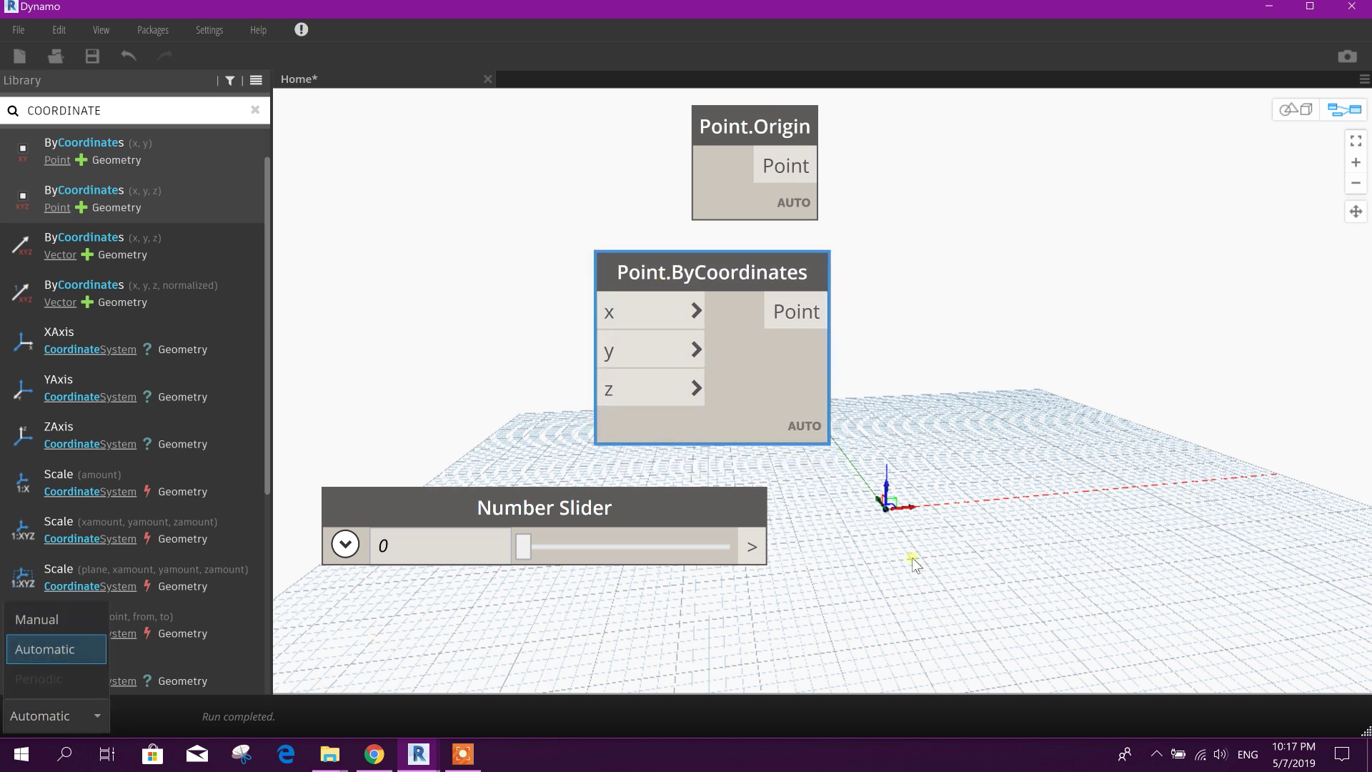
{"action": "left_click", "coordinate": [63, 621]}
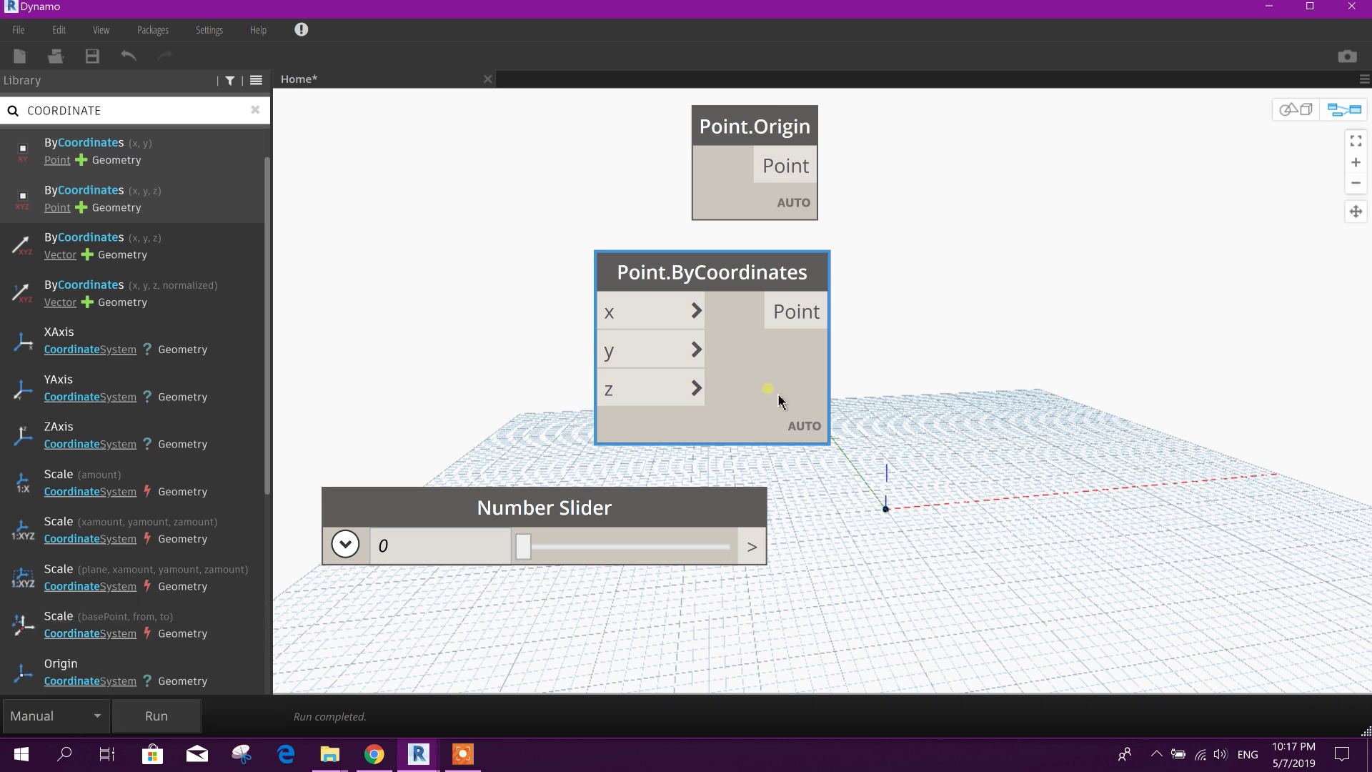
{"action": "left_click", "coordinate": [738, 266]}
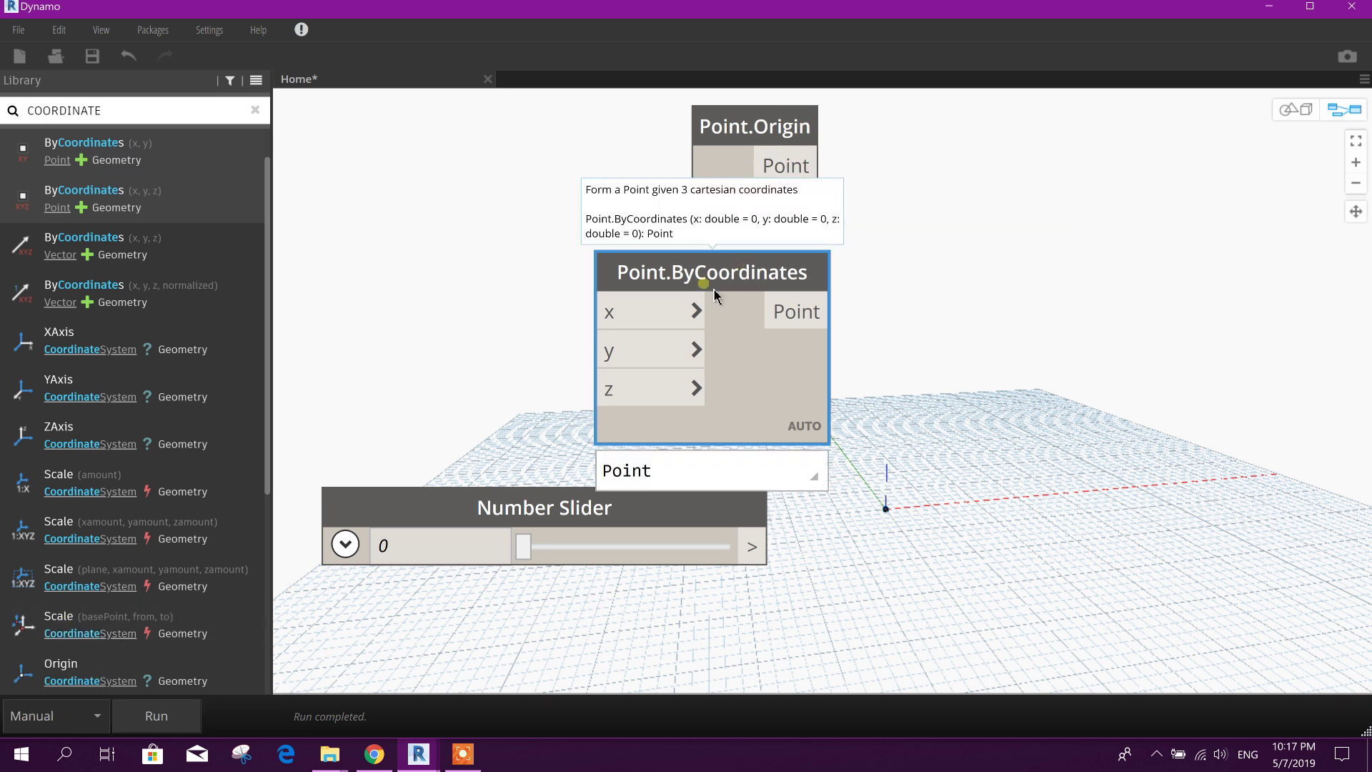
{"action": "left_click", "coordinate": [241, 665]}
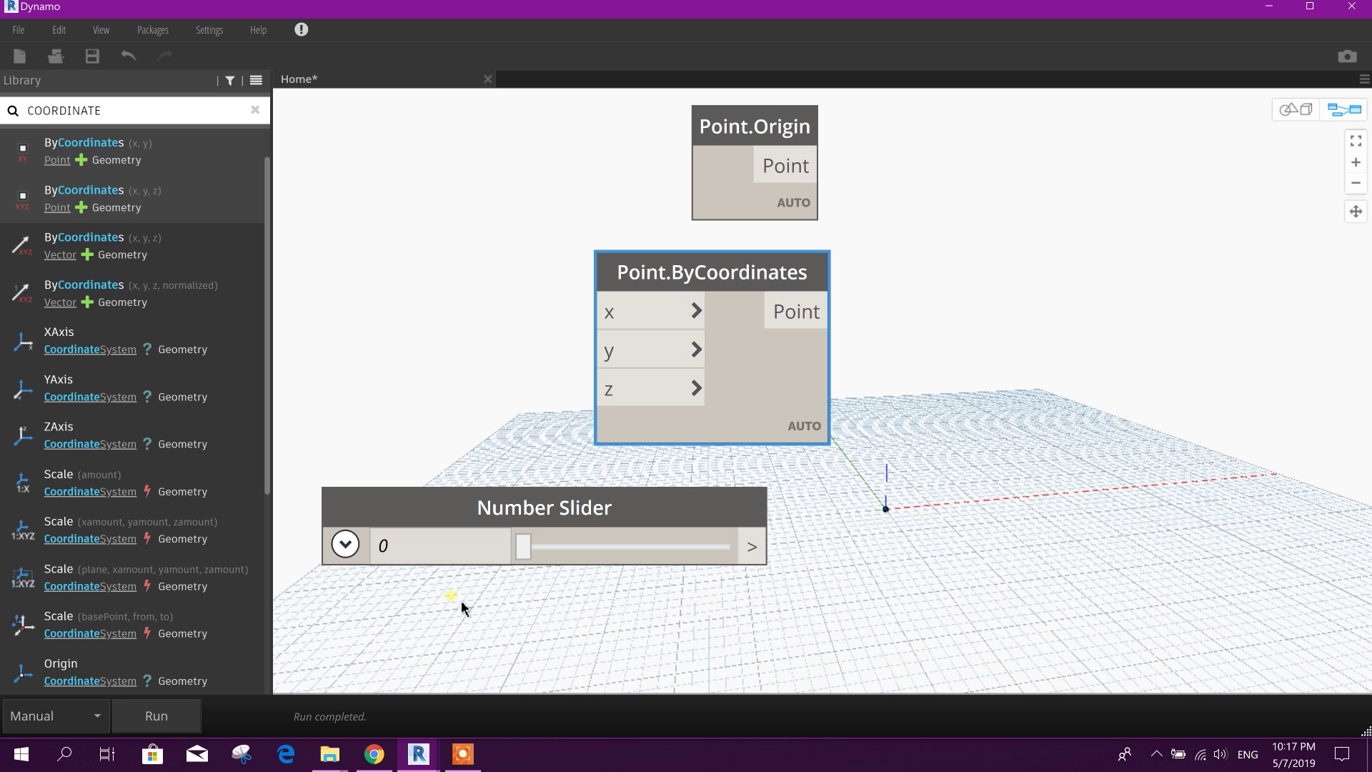
{"action": "left_click", "coordinate": [83, 717]}
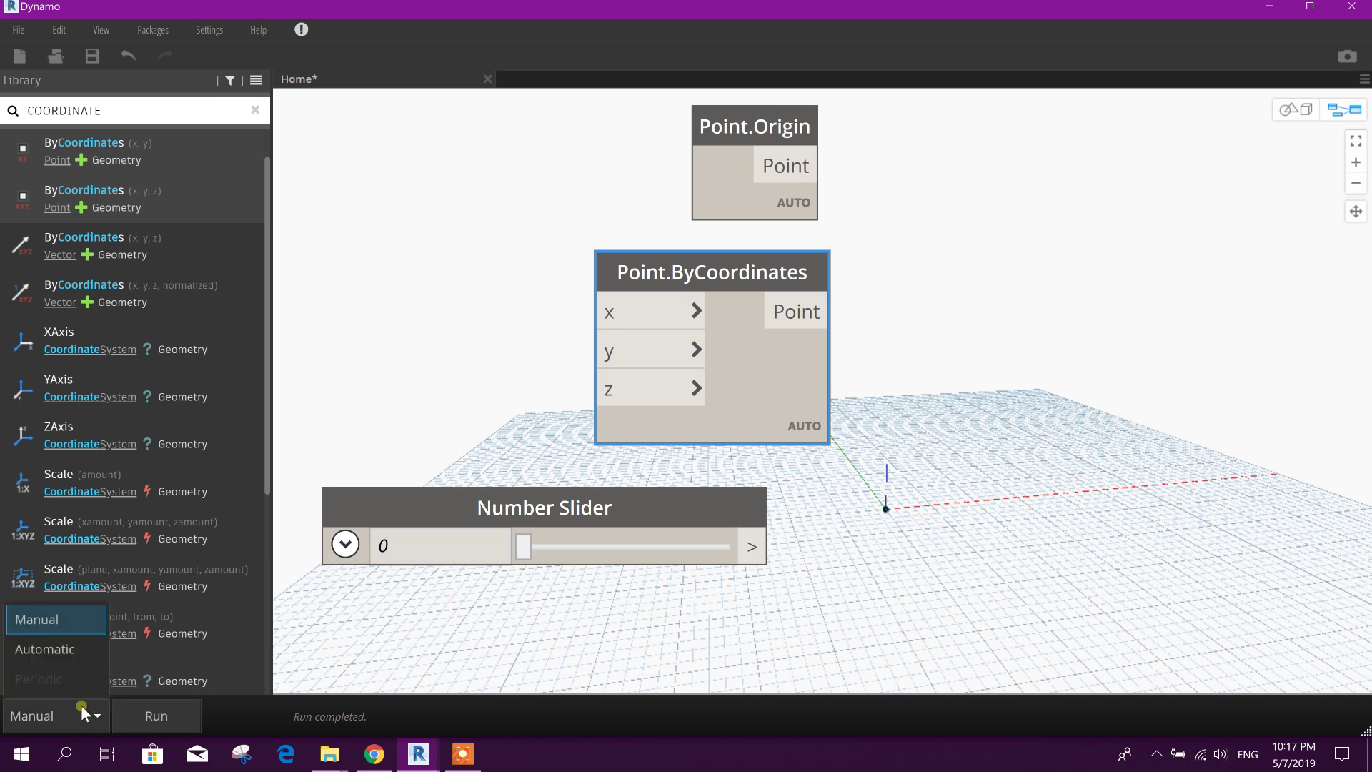
{"action": "left_click", "coordinate": [89, 658]}
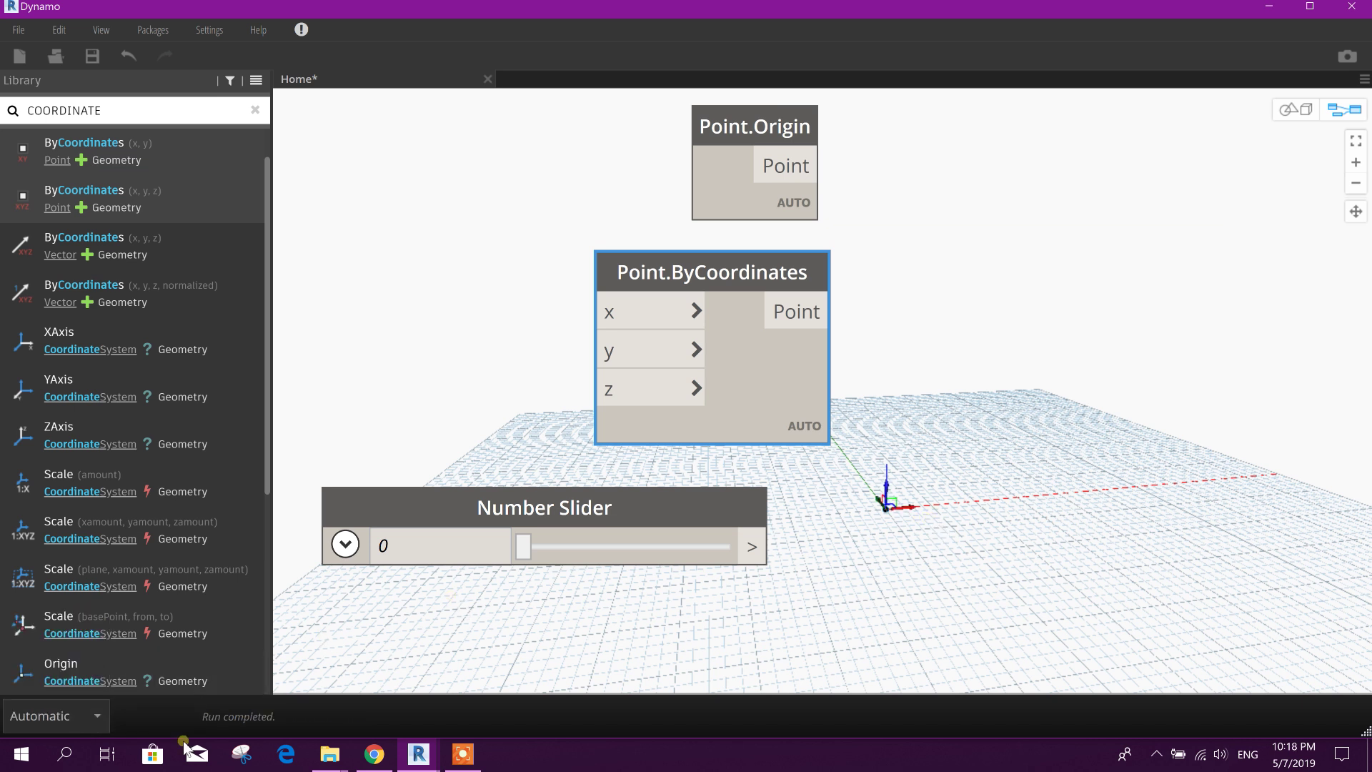
Step: Set the Number Slider's value to 10, keeping the node just below Point.ByCoordinates
{"action": "left_click_drag", "start_coordinate": [629, 506], "coordinate": [624, 482]}
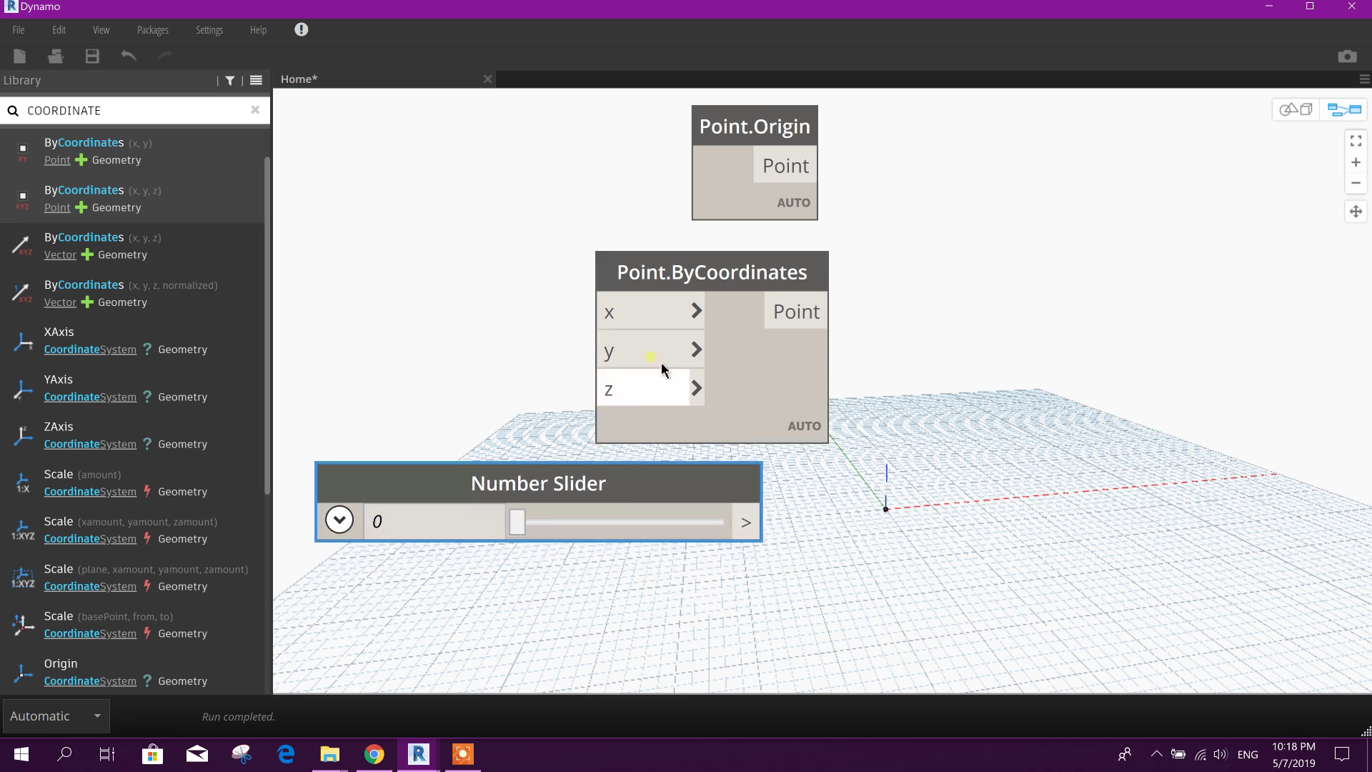
{"action": "left_click", "coordinate": [393, 523]}
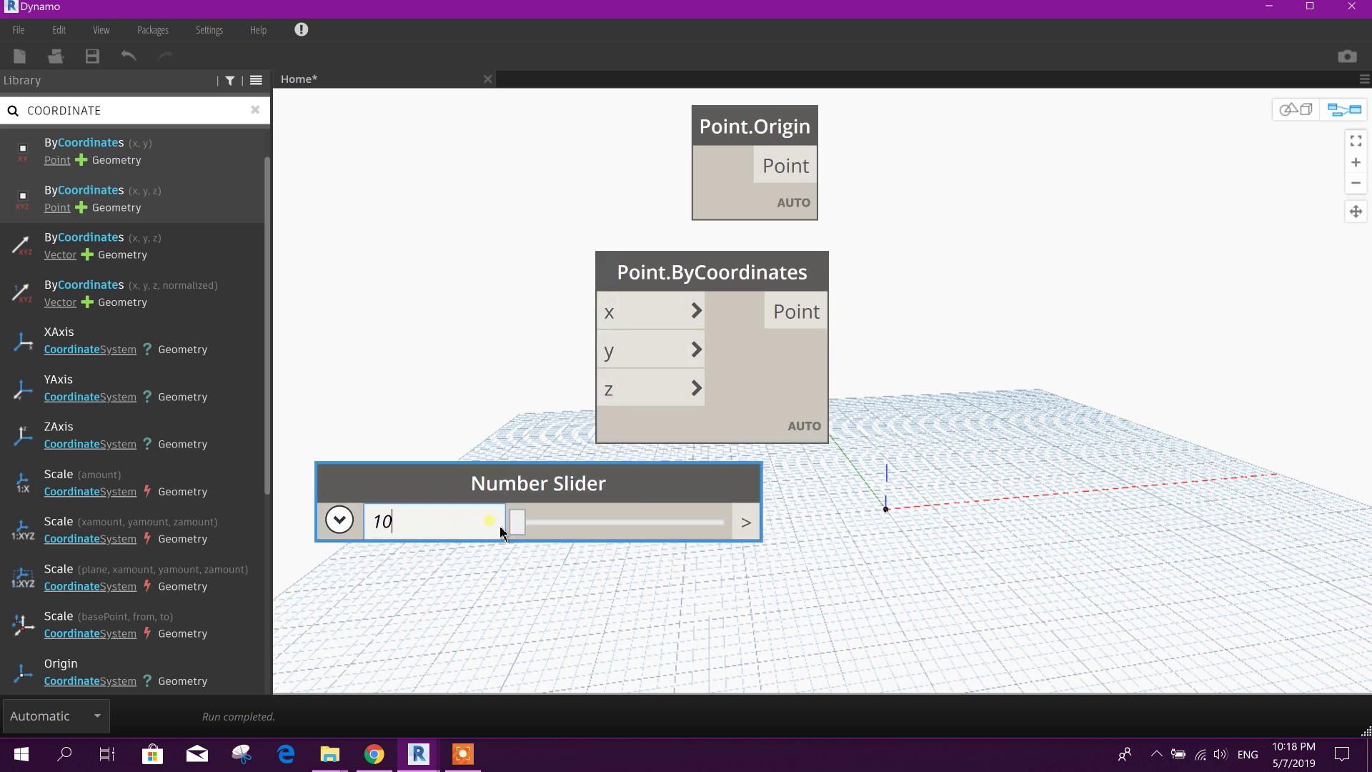
{"action": "mouse_move", "coordinate": [562, 491]}
{"action": "left_mouse_down"}
{"action": "mouse_move", "coordinate": [518, 488]}
{"action": "mouse_move", "coordinate": [579, 494]}
{"action": "left_mouse_up"}
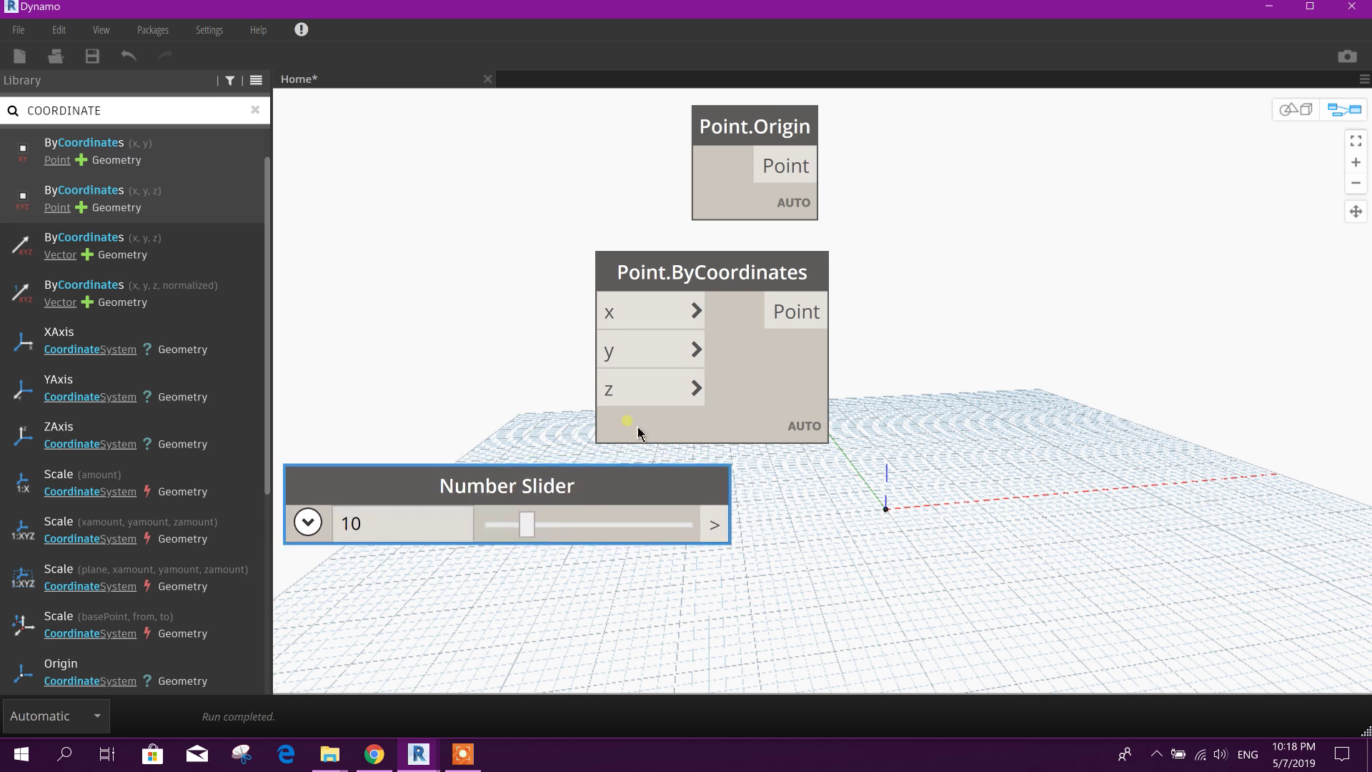
{"action": "mouse_move", "coordinate": [542, 536]}
{"action": "left_mouse_down"}
{"action": "mouse_move", "coordinate": [564, 539]}
{"action": "mouse_move", "coordinate": [542, 537]}
{"action": "left_mouse_up"}
Step: Place the Number Slider below Point.Origin and Point.ByCoordinates to the right of the slider's output
{"action": "left_click_drag", "start_coordinate": [713, 282], "coordinate": [716, 285]}
{"action": "mouse_move", "coordinate": [921, 284]}
{"action": "left_mouse_down"}
{"action": "mouse_move", "coordinate": [943, 447]}
{"action": "mouse_move", "coordinate": [911, 260]}
{"action": "left_mouse_up"}
{"action": "left_click", "coordinate": [631, 484]}
{"action": "left_click_drag", "start_coordinate": [694, 382], "coordinate": [662, 308]}
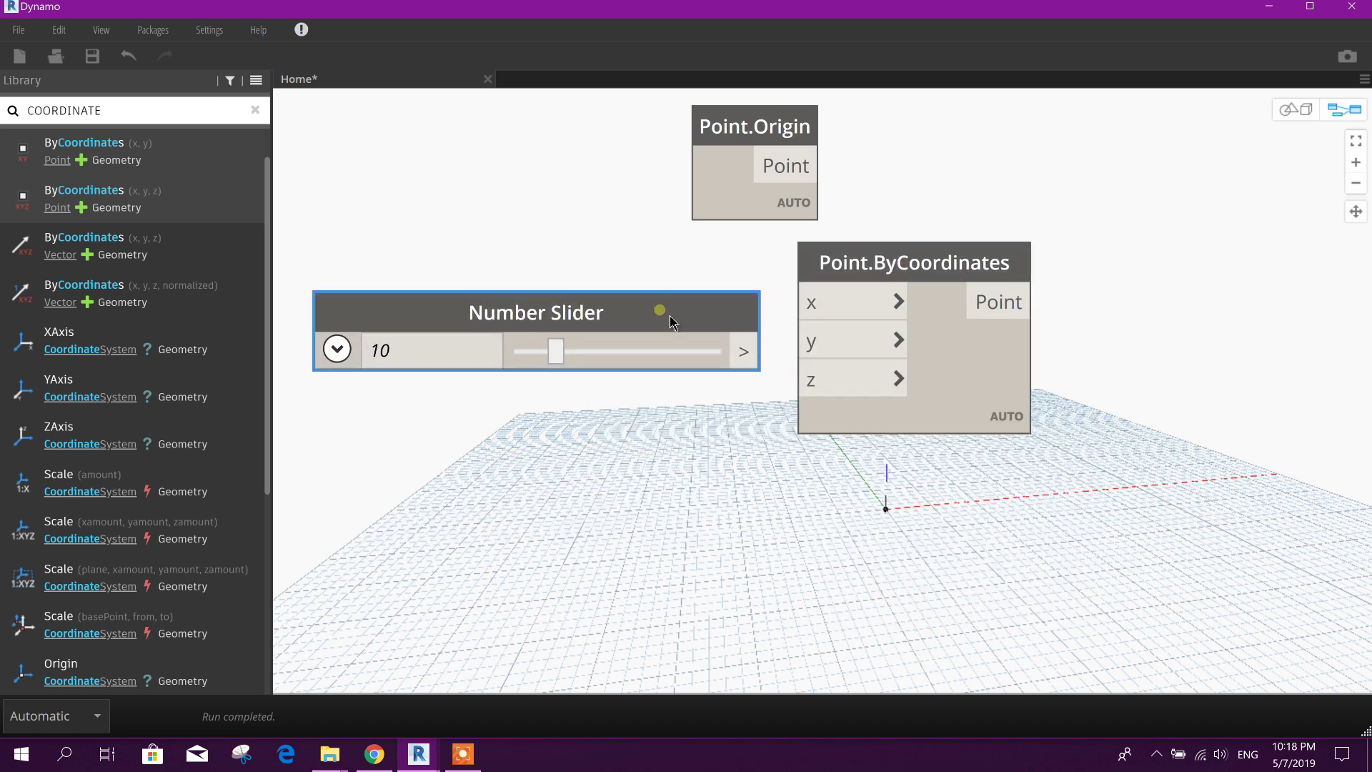
{"action": "left_click_drag", "start_coordinate": [912, 270], "coordinate": [930, 237]}
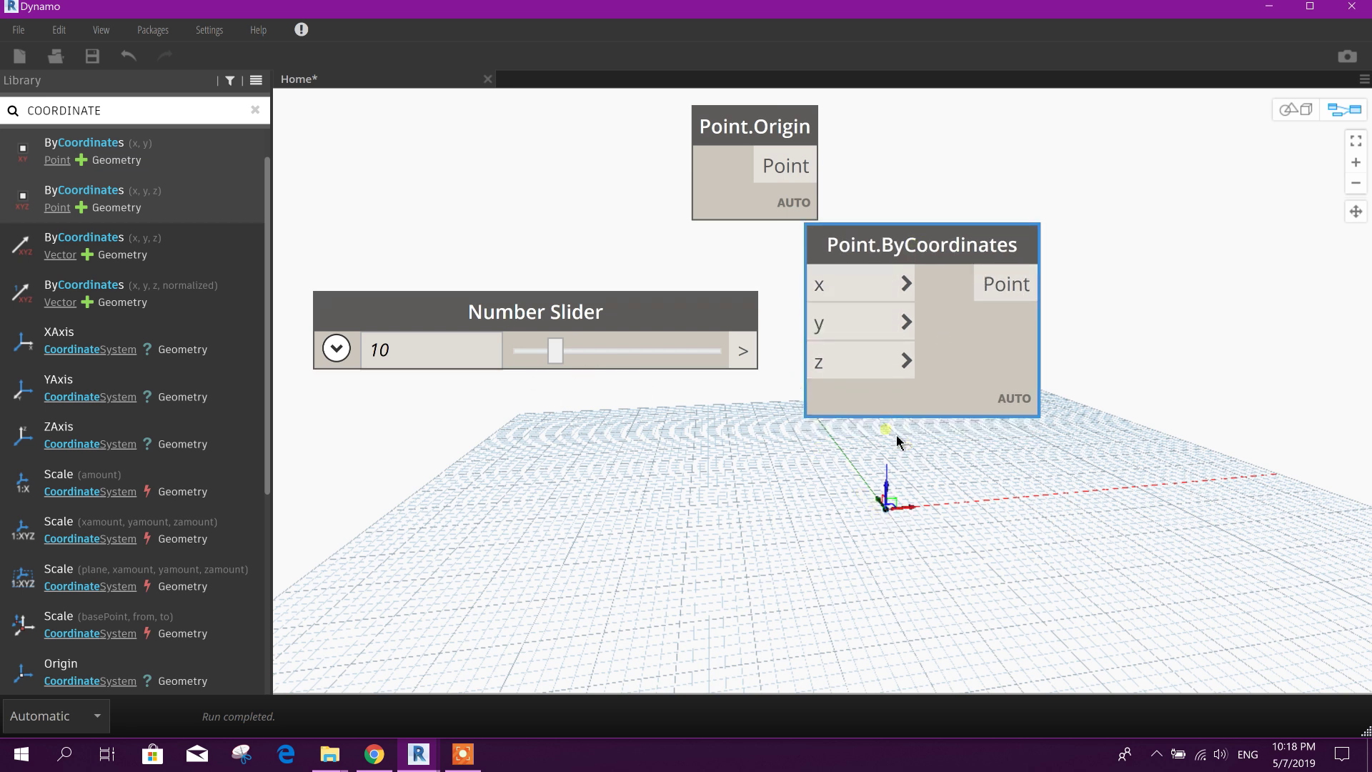
Step: Connect the Number Slider's output to the z input of Point.ByCoordinates and move that node up and to the right
{"action": "left_click_drag", "start_coordinate": [743, 350], "coordinate": [919, 363]}
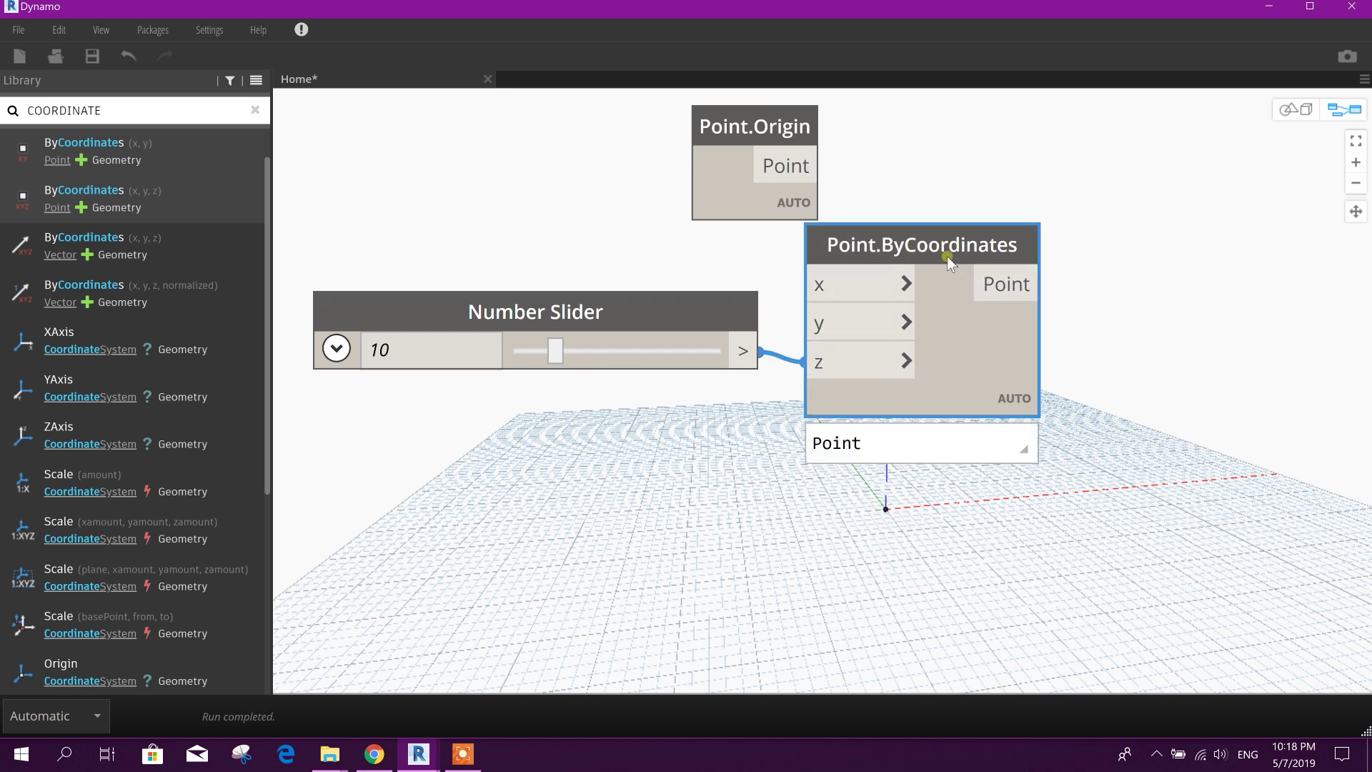
{"action": "left_click_drag", "start_coordinate": [924, 247], "coordinate": [1032, 148]}
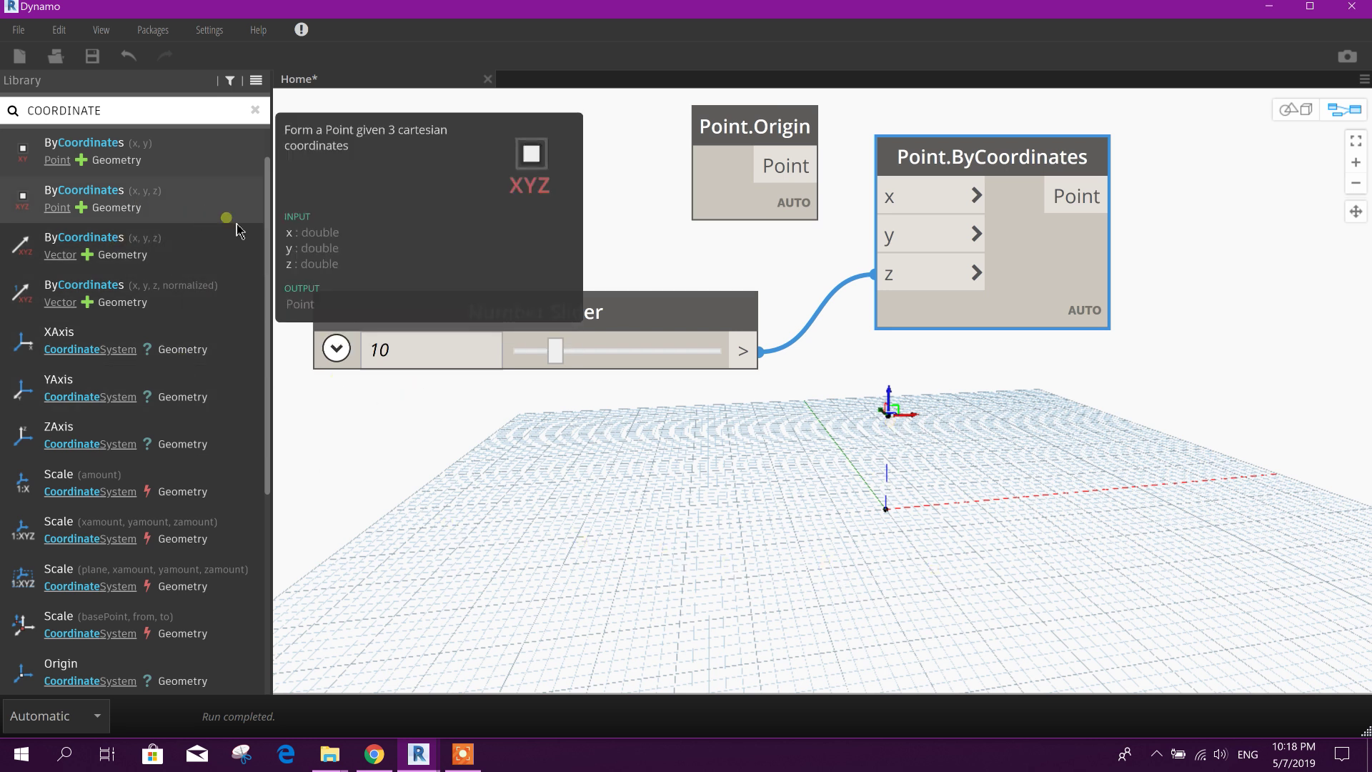
{"action": "left_click", "coordinate": [739, 318]}
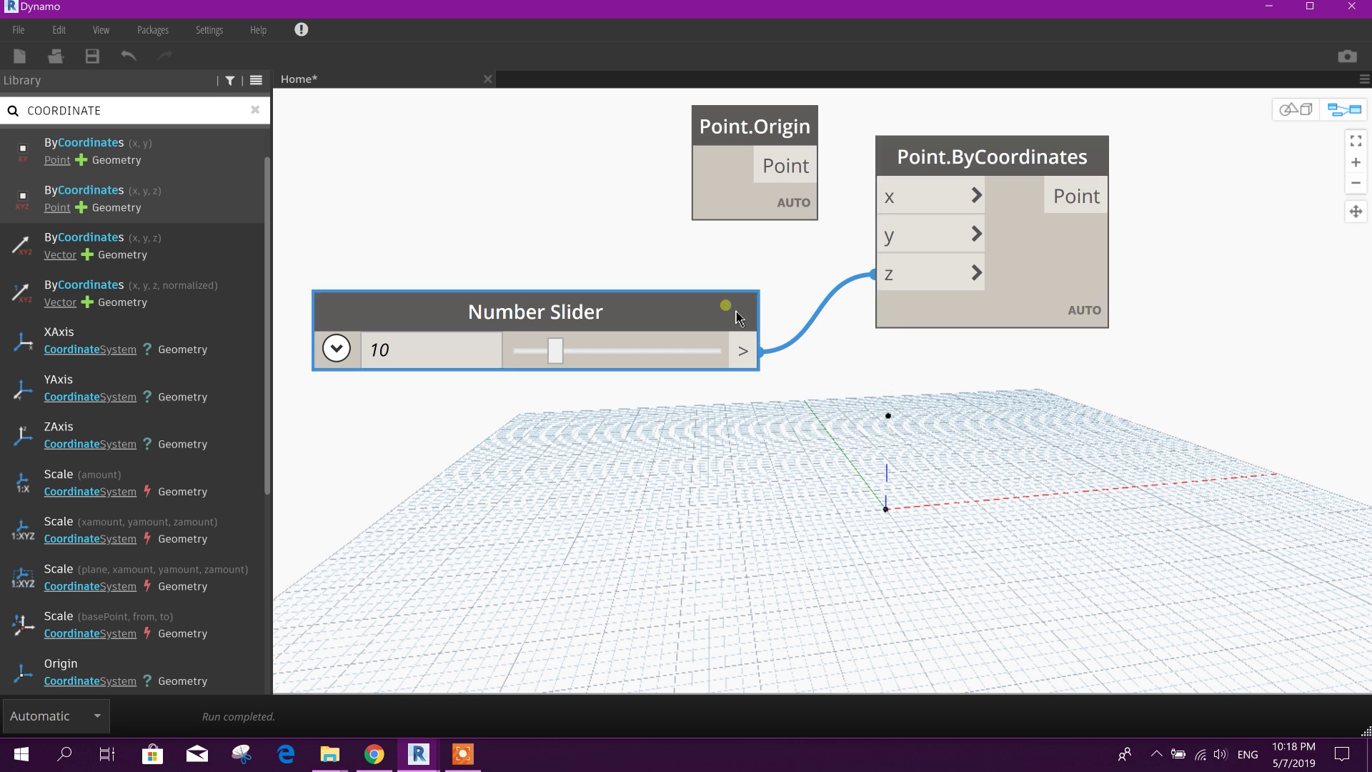
{"action": "key", "text": "Escape"}
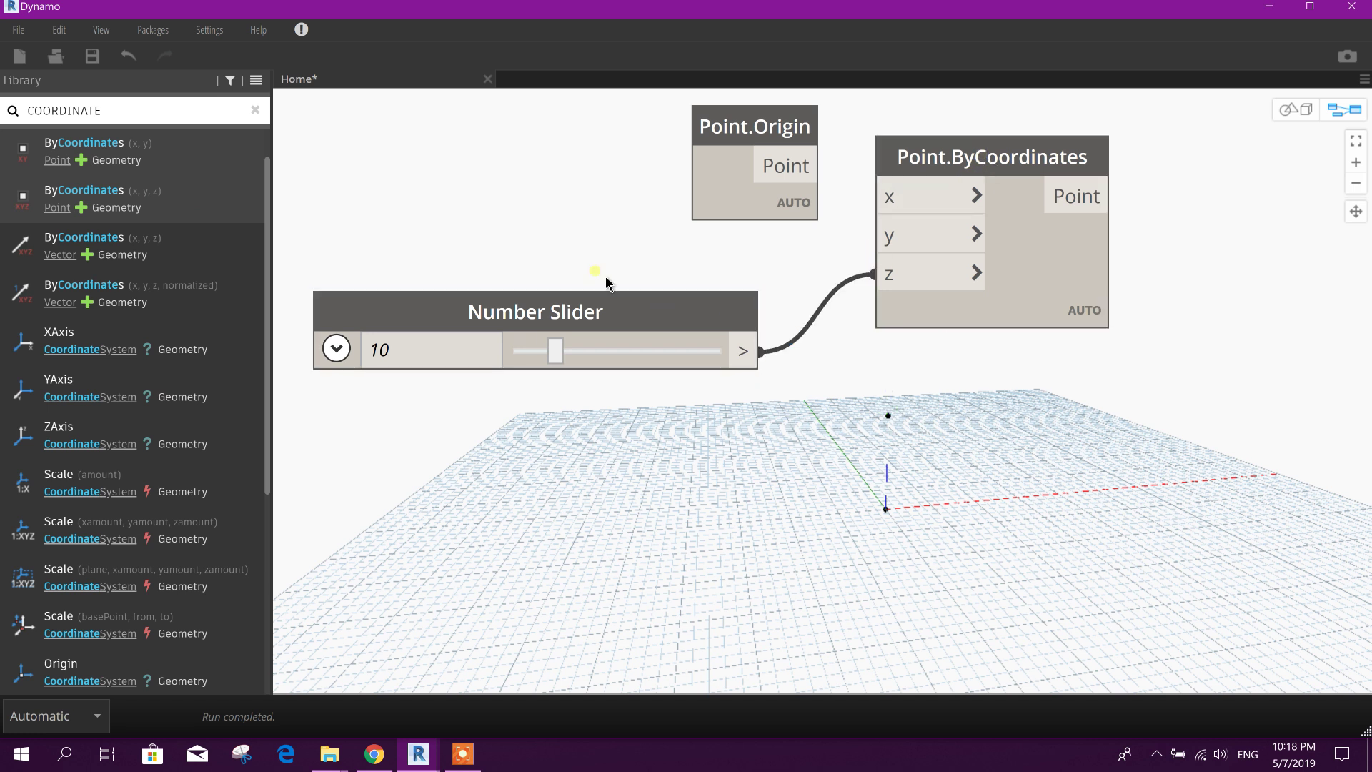
Step: Duplicate the connected Number Slider and Point.ByCoordinates pair and place the copy directly below the original pair
{"action": "left_click_drag", "start_coordinate": [963, 393], "coordinate": [708, 286]}
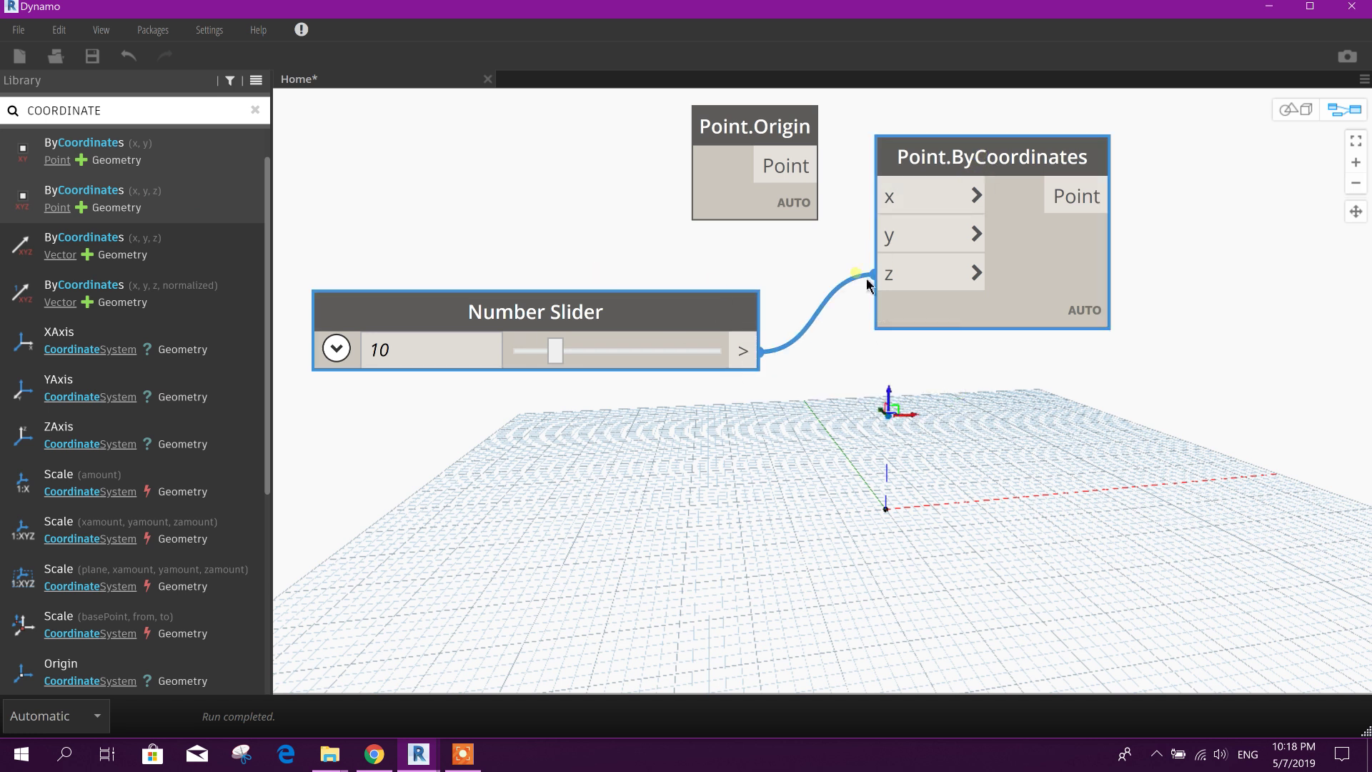
{"action": "left_click", "coordinate": [539, 516]}
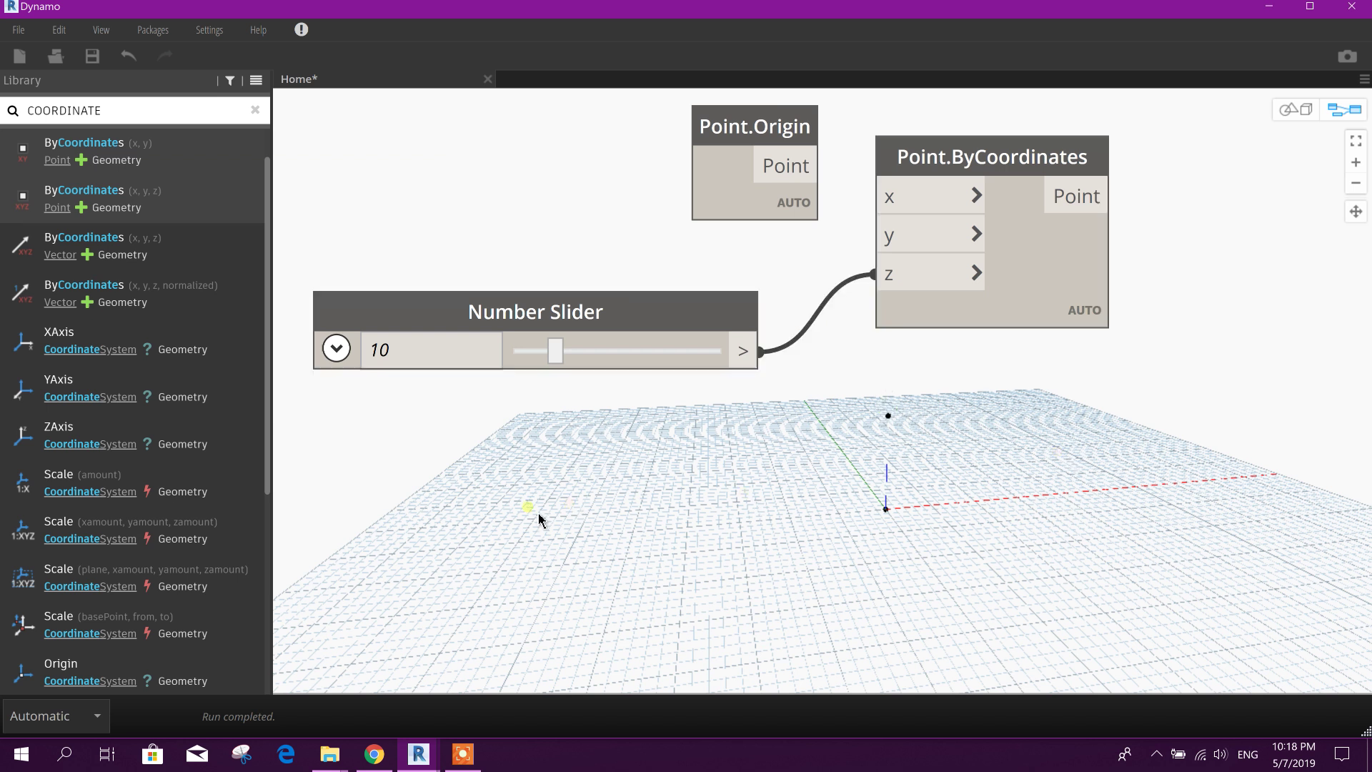
{"action": "key", "text": "ctrl+v"}
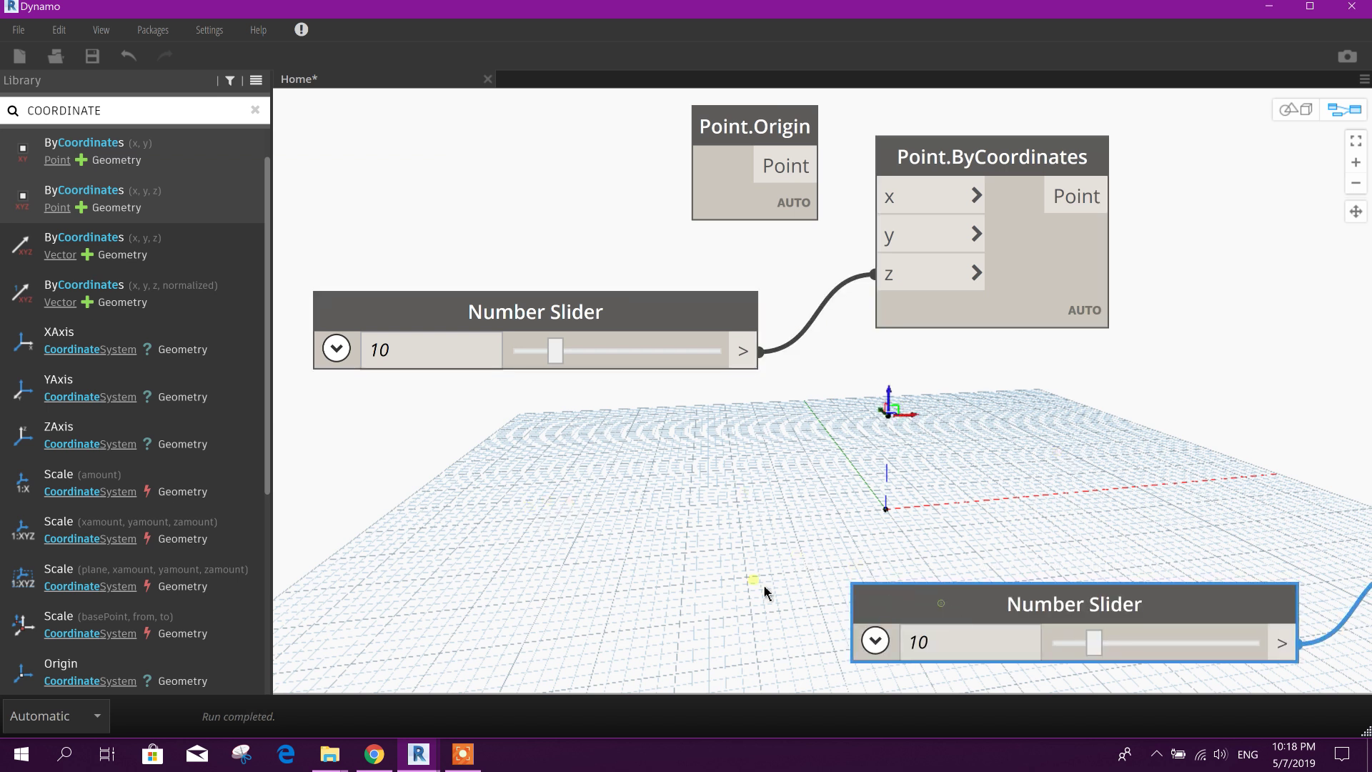
{"action": "left_click_drag", "start_coordinate": [498, 523], "coordinate": [422, 516]}
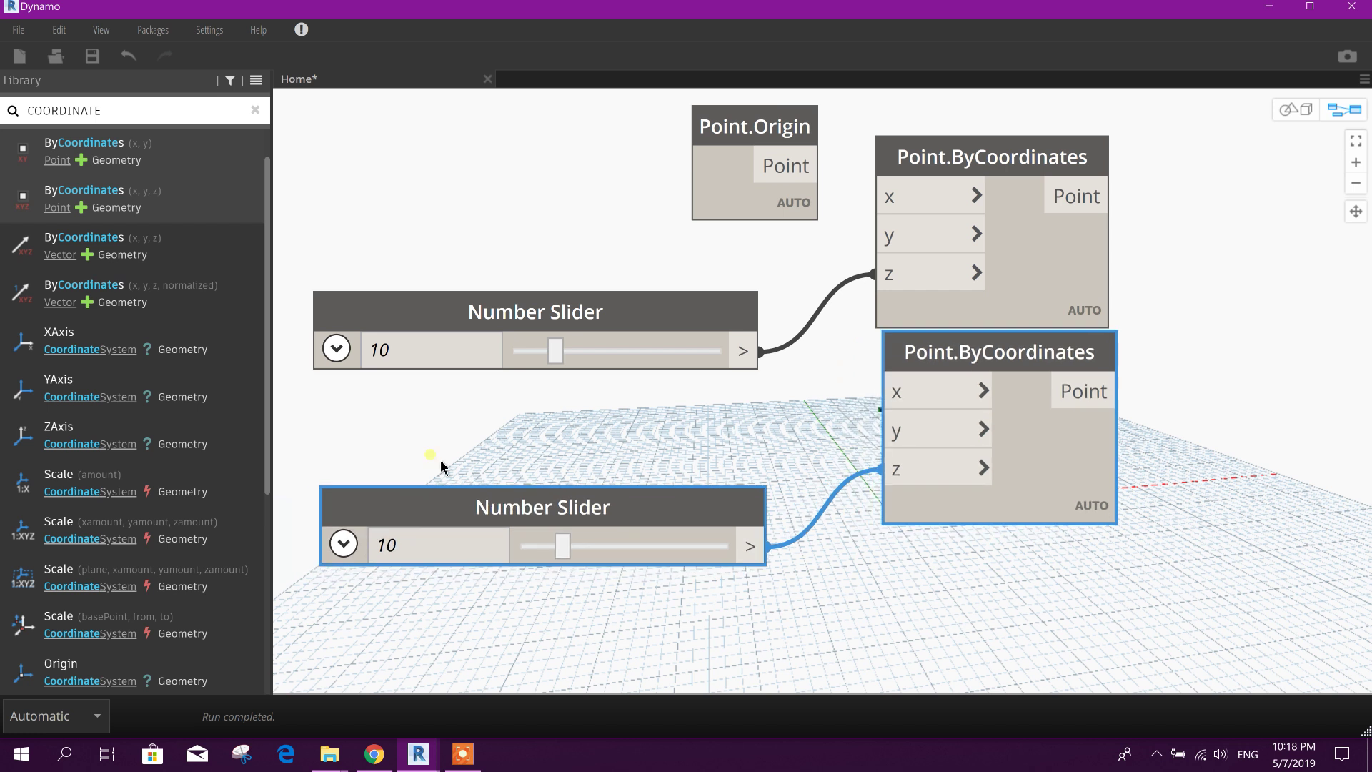
Step: Rewire the copied Number Slider from the z to the y input of its Point.ByCoordinates and move the pair further down, aligned under the original
{"action": "scroll", "coordinate": [486, 454], "scroll_direction": "down", "scroll_amount": 1}
{"action": "scroll", "coordinate": [485, 448], "scroll_direction": "down", "scroll_amount": 3}
{"action": "middle_click_drag", "start_coordinate": [599, 380], "coordinate": [551, 273]}
{"action": "scroll", "coordinate": [553, 280], "scroll_direction": "up", "scroll_amount": 2}
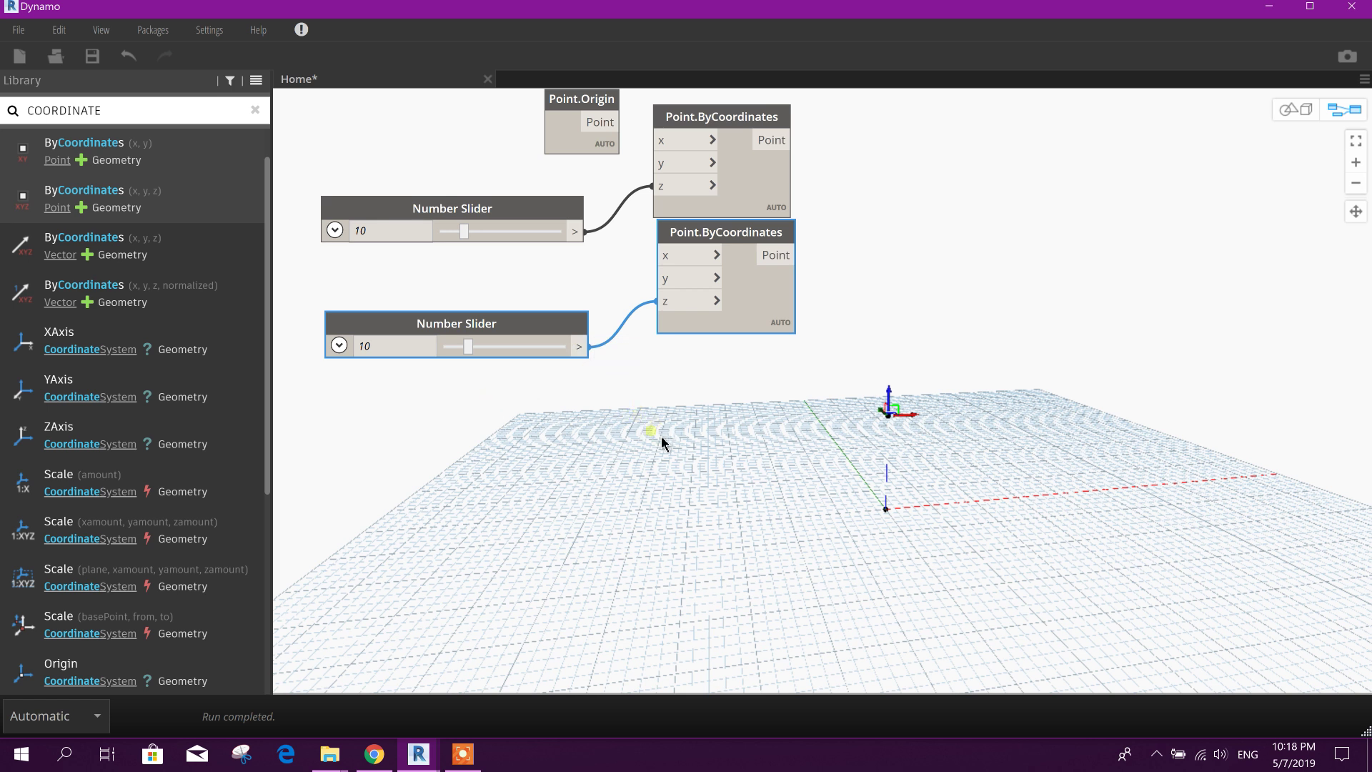
{"action": "left_click_drag", "start_coordinate": [658, 301], "coordinate": [663, 278]}
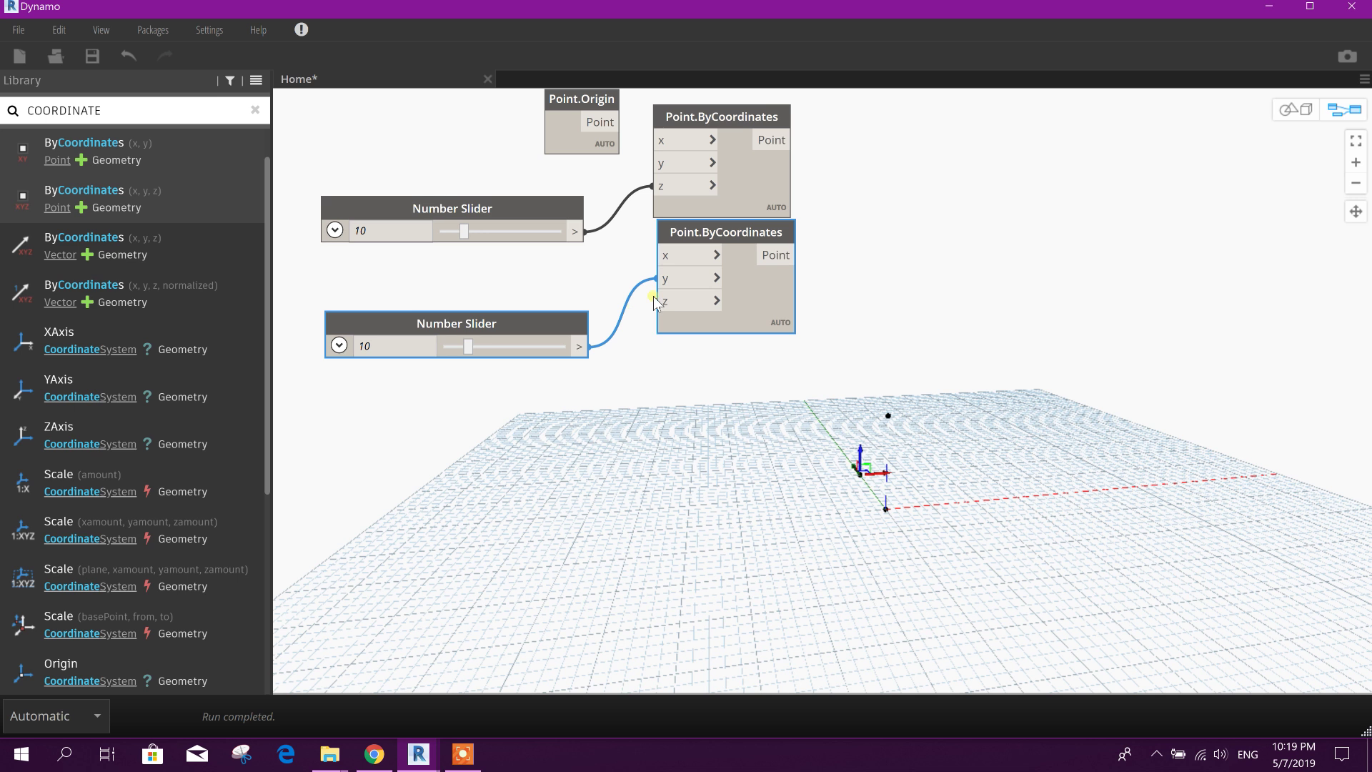
{"action": "left_click_drag", "start_coordinate": [704, 236], "coordinate": [711, 293]}
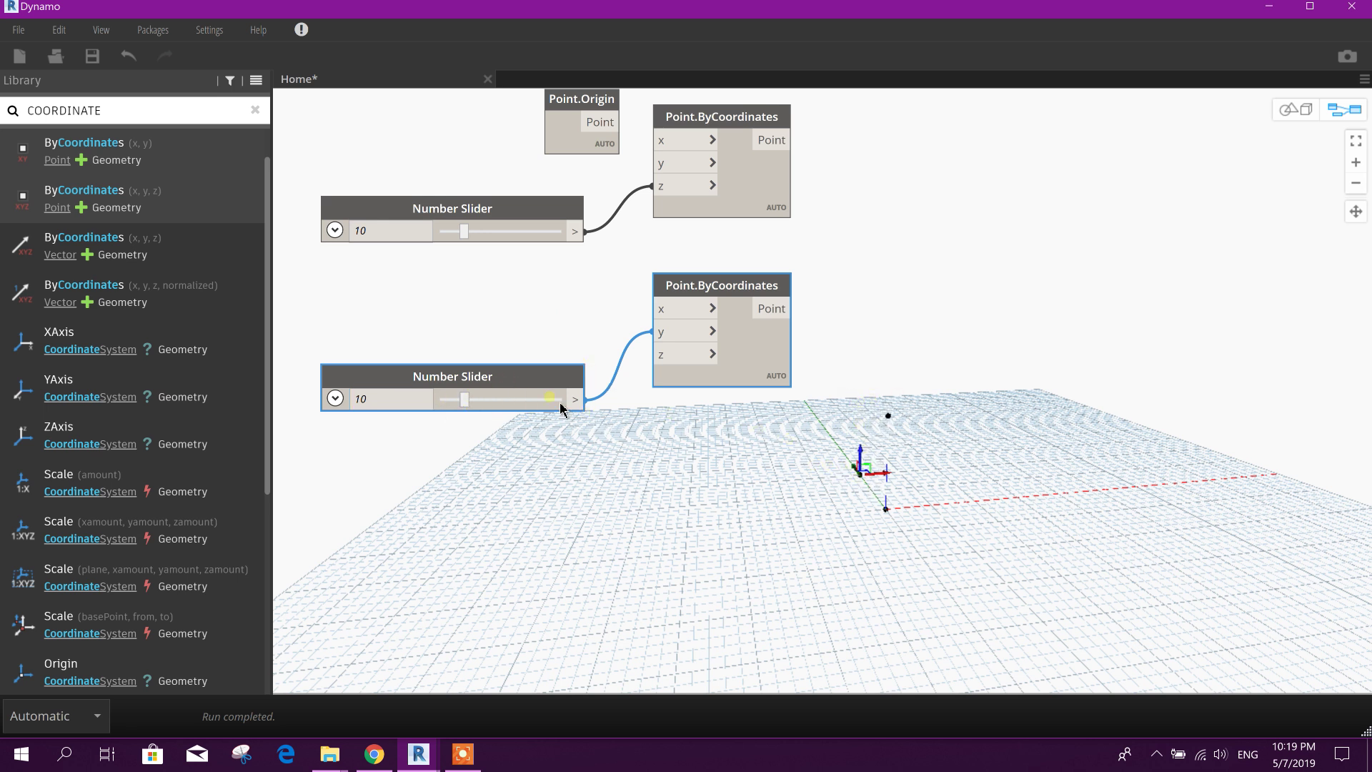
Step: Try connecting the original Number Slider's output to the z input of the second Point.ByCoordinates, and undo that connection
{"action": "left_click_drag", "start_coordinate": [578, 231], "coordinate": [654, 355]}
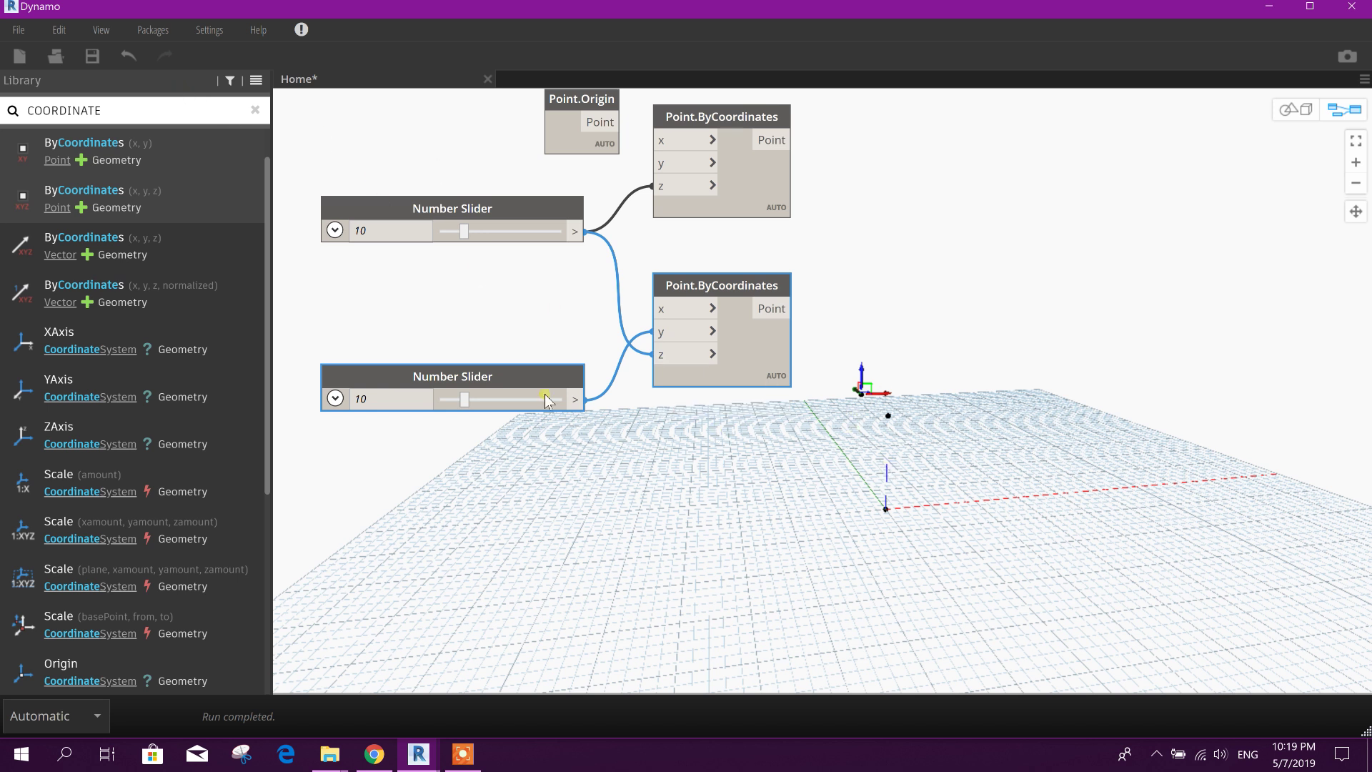
{"action": "left_click", "coordinate": [130, 57]}
{"action": "left_click", "coordinate": [654, 473]}
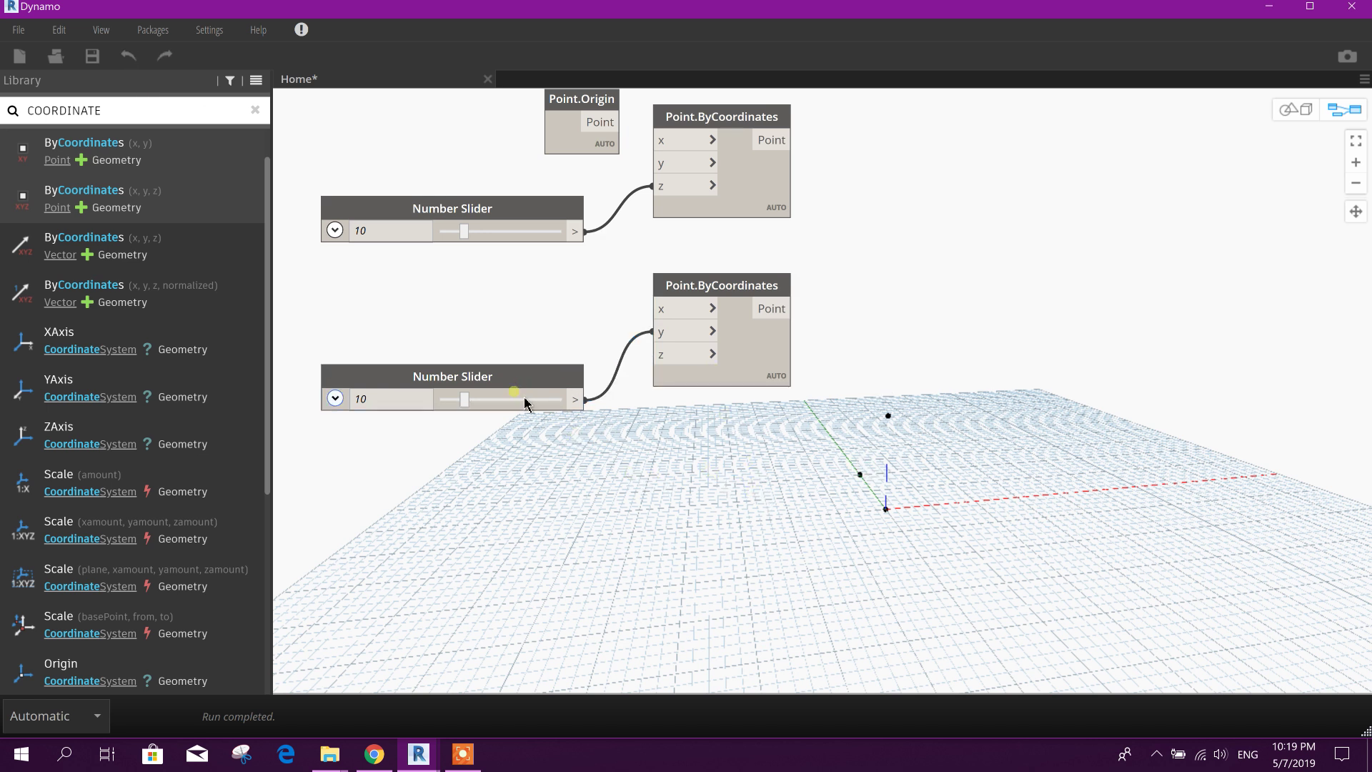
Step: Duplicate the second Number Slider and Point.ByCoordinates pair and place the copy below it as a third pair
{"action": "left_click_drag", "start_coordinate": [715, 469], "coordinate": [466, 306]}
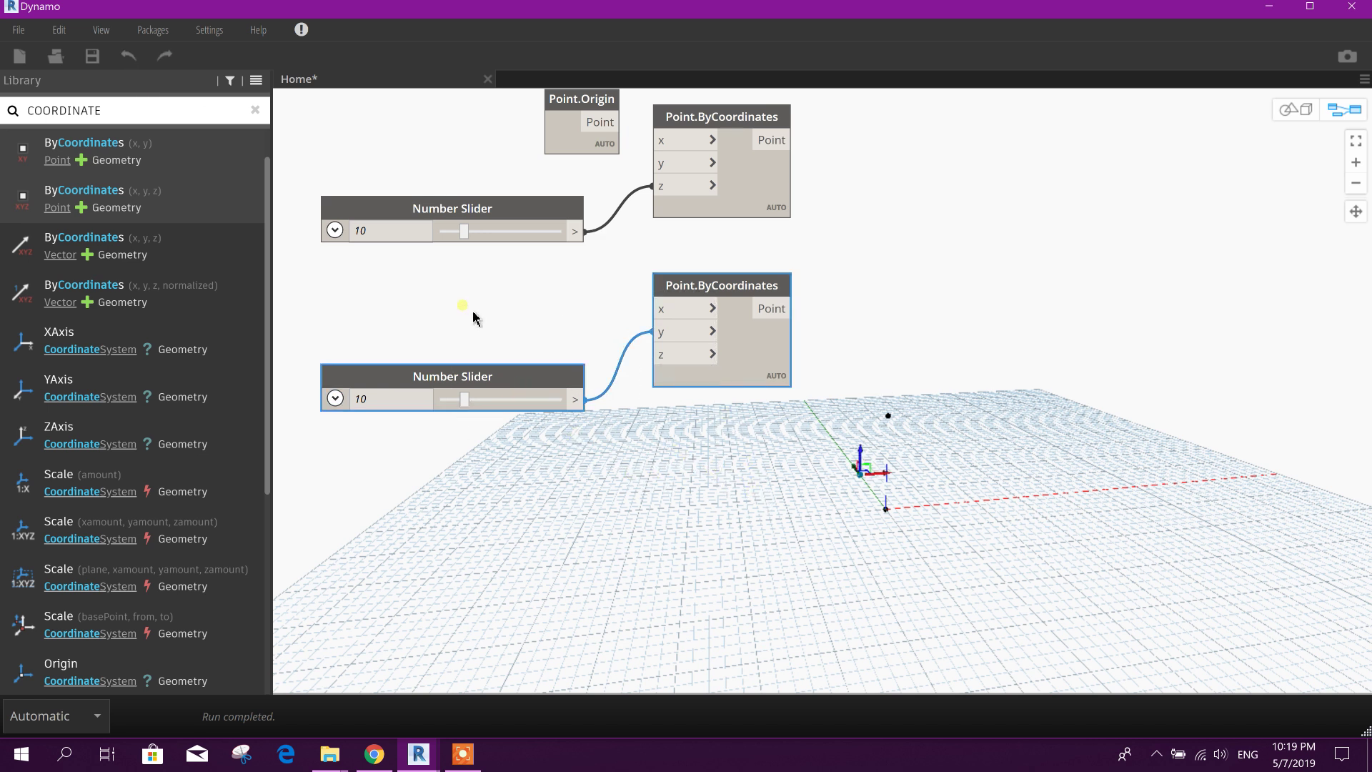
{"action": "key", "text": "ctrl+c"}
{"action": "left_click", "coordinate": [611, 535]}
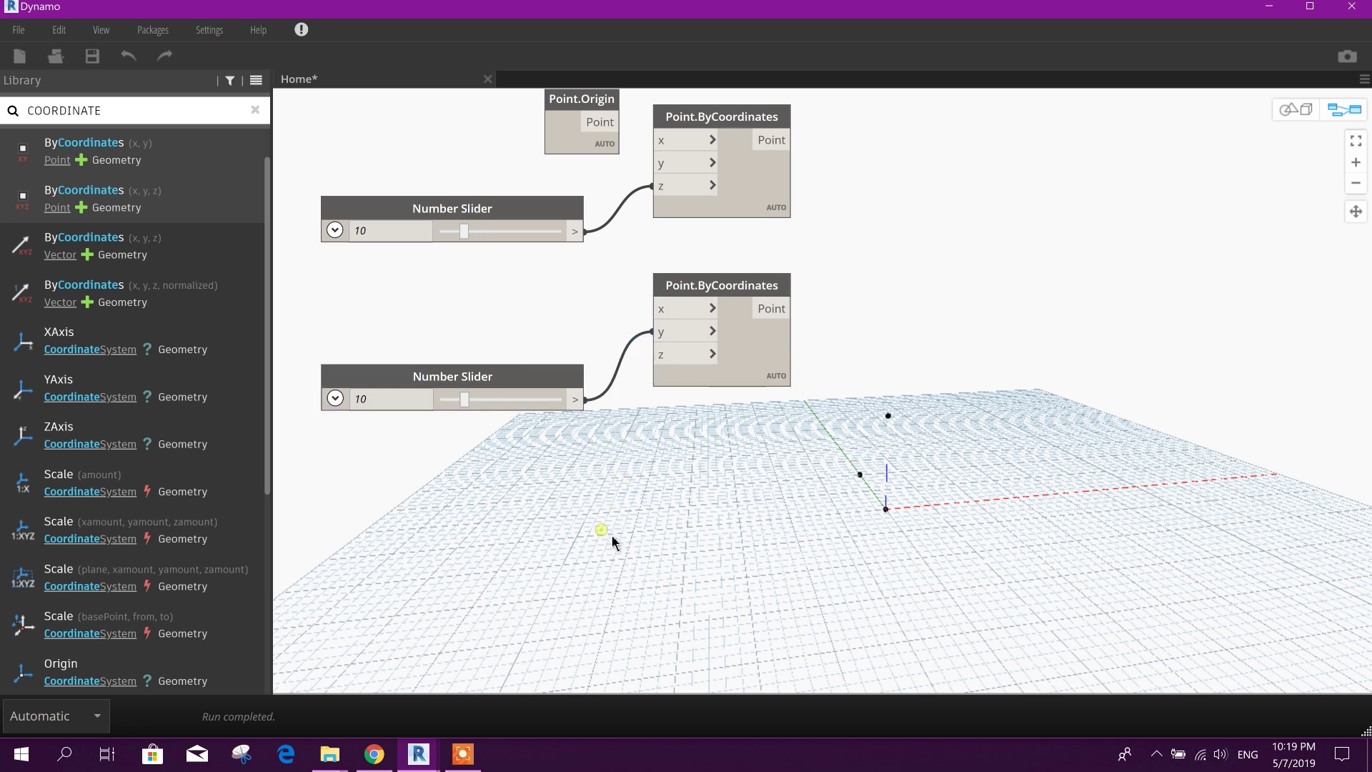
{"action": "key", "text": "ctrl+v"}
{"action": "left_click_drag", "start_coordinate": [987, 321], "coordinate": [481, 536]}
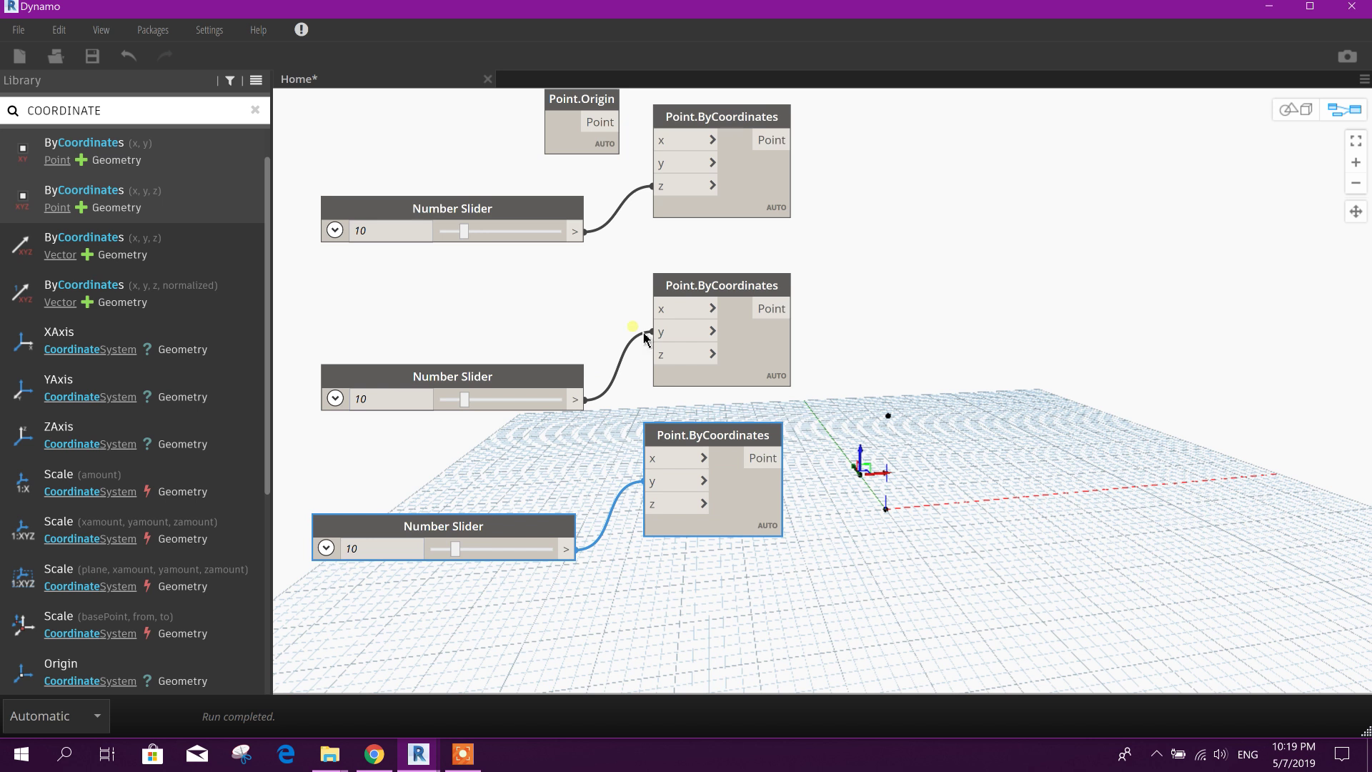
Step: Connect the first Number Slider's output to the z input of the third Point.ByCoordinates and clear the selection
{"action": "left_click", "coordinate": [576, 233]}
{"action": "left_click", "coordinate": [647, 504]}
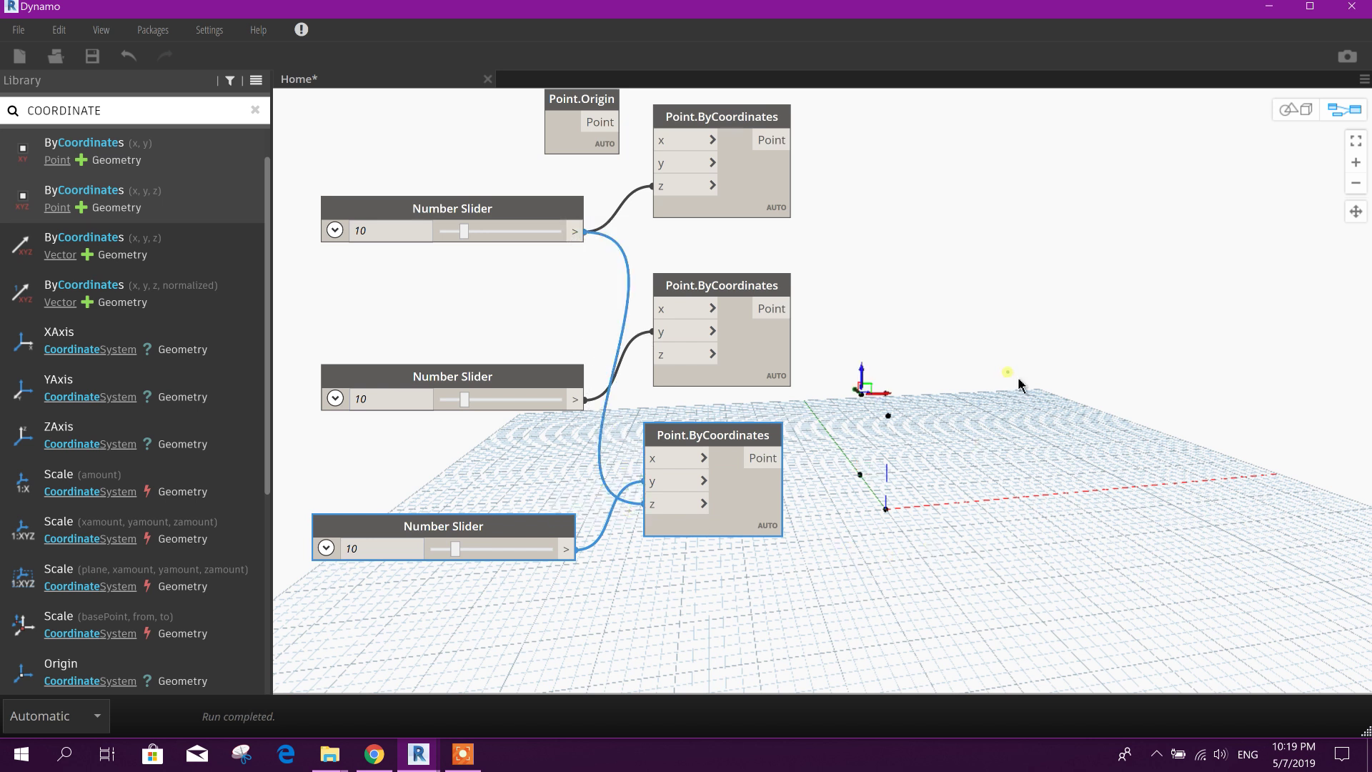
{"action": "left_click", "coordinate": [858, 406]}
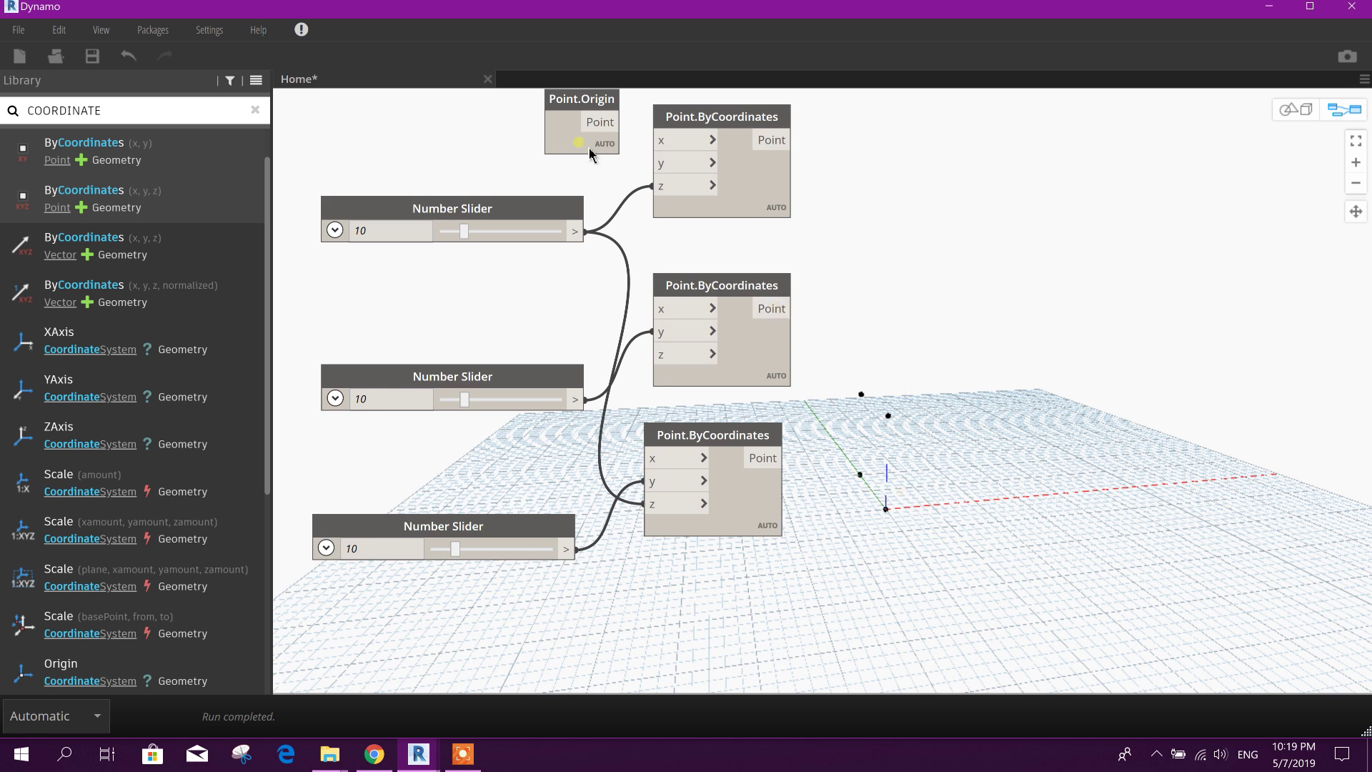
Step: Move the Point.Origin node slightly to the left above the first Number Slider, and select the second Number Slider
{"action": "left_click_drag", "start_coordinate": [608, 102], "coordinate": [554, 112]}
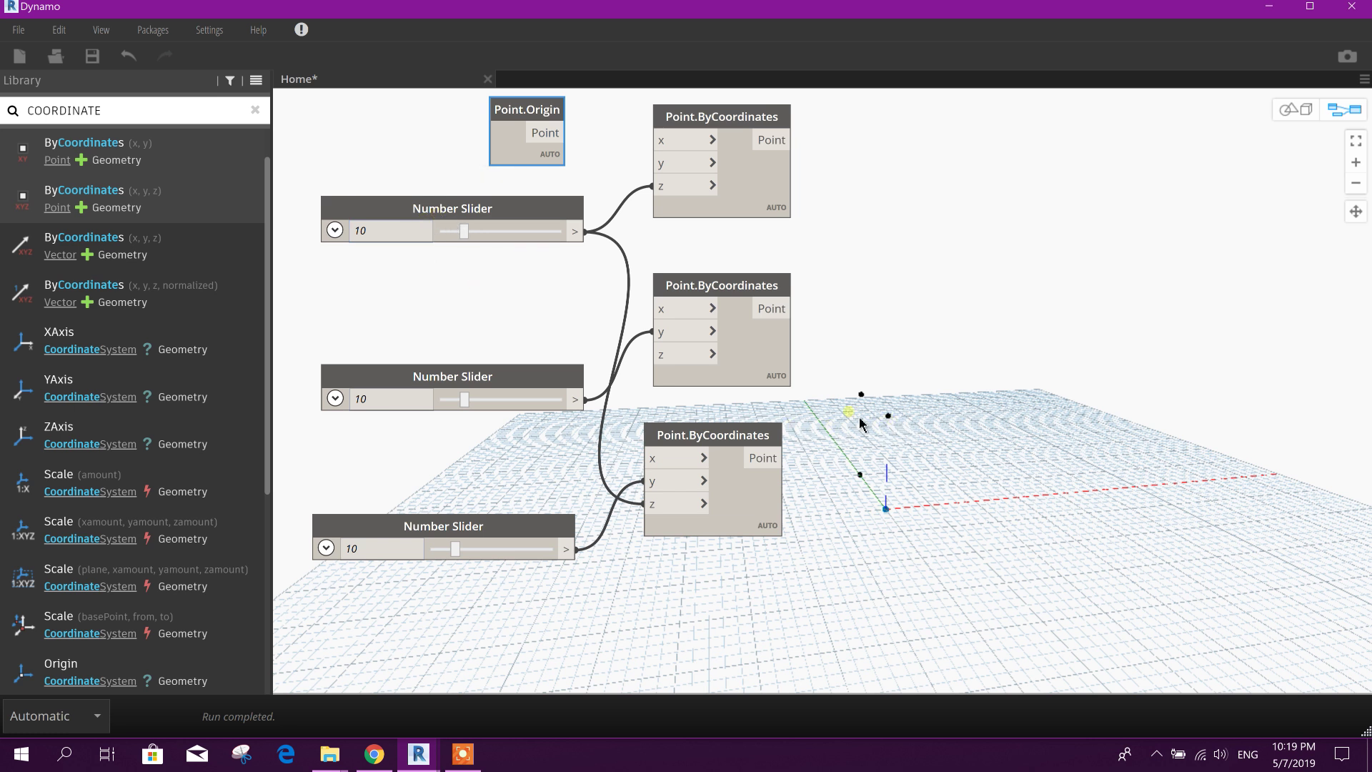
{"action": "left_click", "coordinate": [549, 212]}
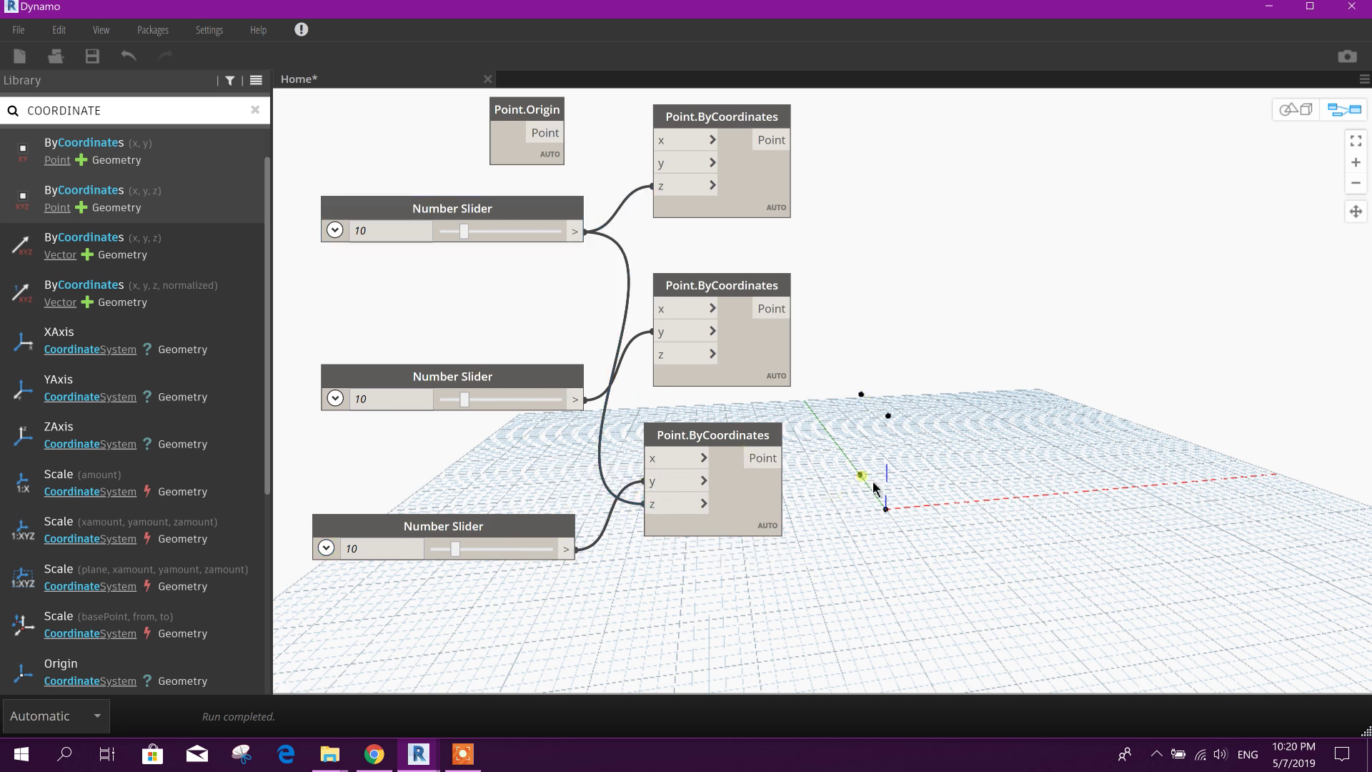
{"action": "left_click", "coordinate": [508, 380]}
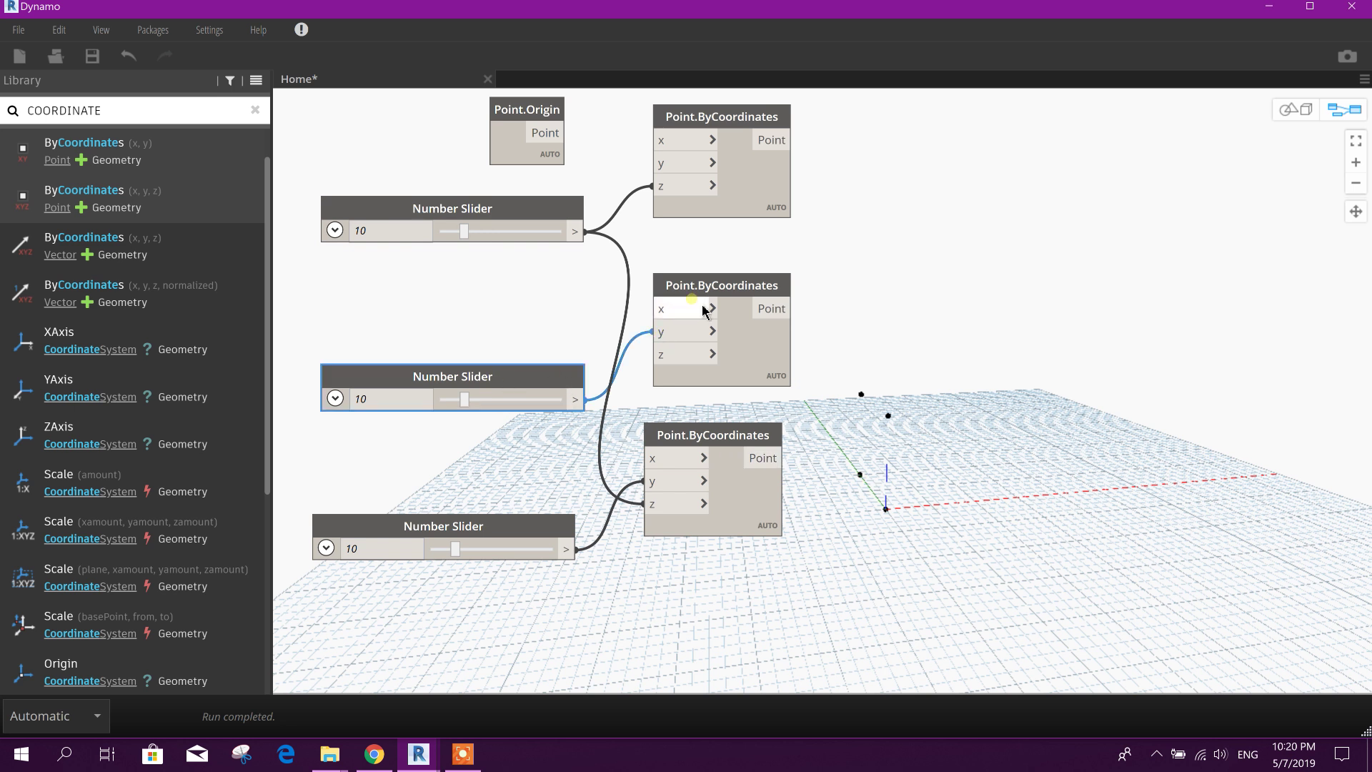
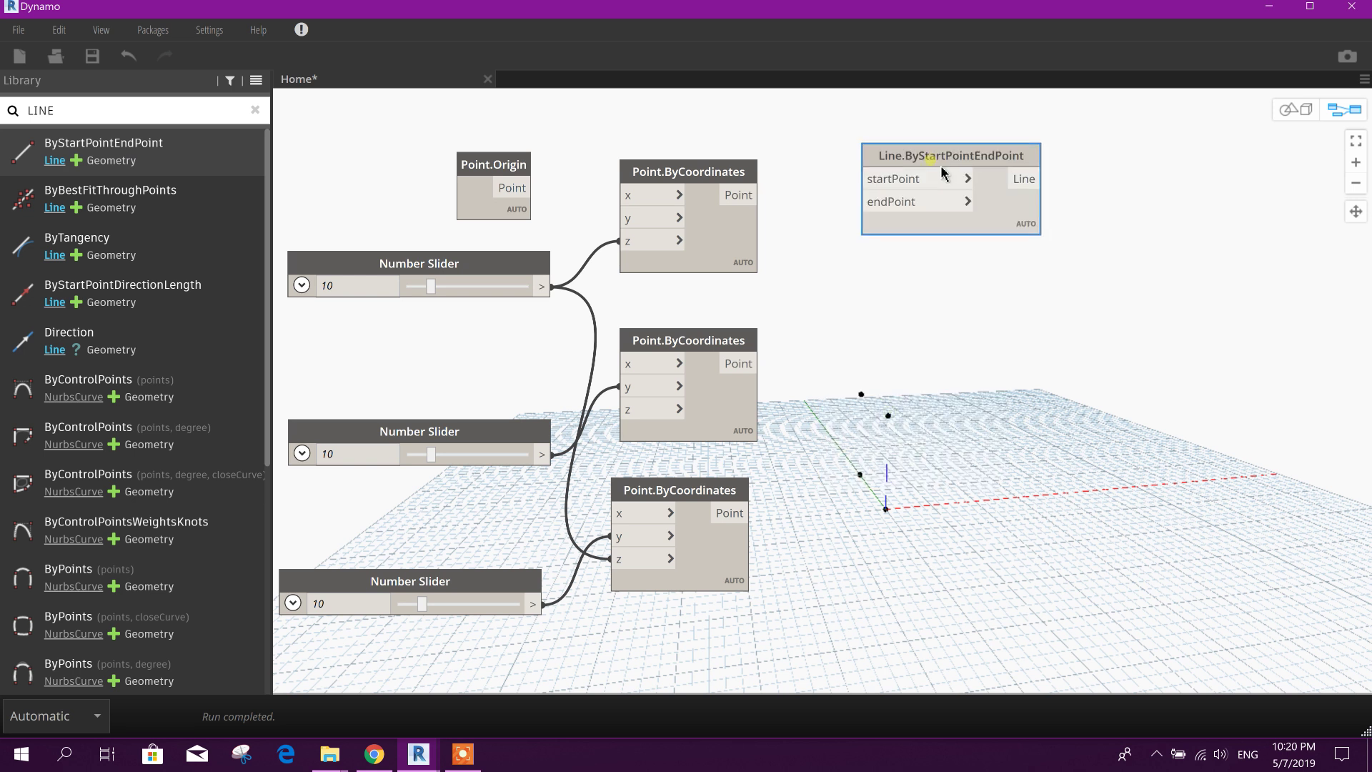
Step: Move Point.Origin above the first Point.ByCoordinates, then connect their outputs to the Line.ByStartPointEndPoint node's startPoint and endPoint respectively
{"action": "left_click", "coordinate": [528, 172]}
{"action": "left_click_drag", "start_coordinate": [571, 147], "coordinate": [674, 174]}
{"action": "left_click", "coordinate": [745, 128]}
{"action": "left_click", "coordinate": [873, 200]}
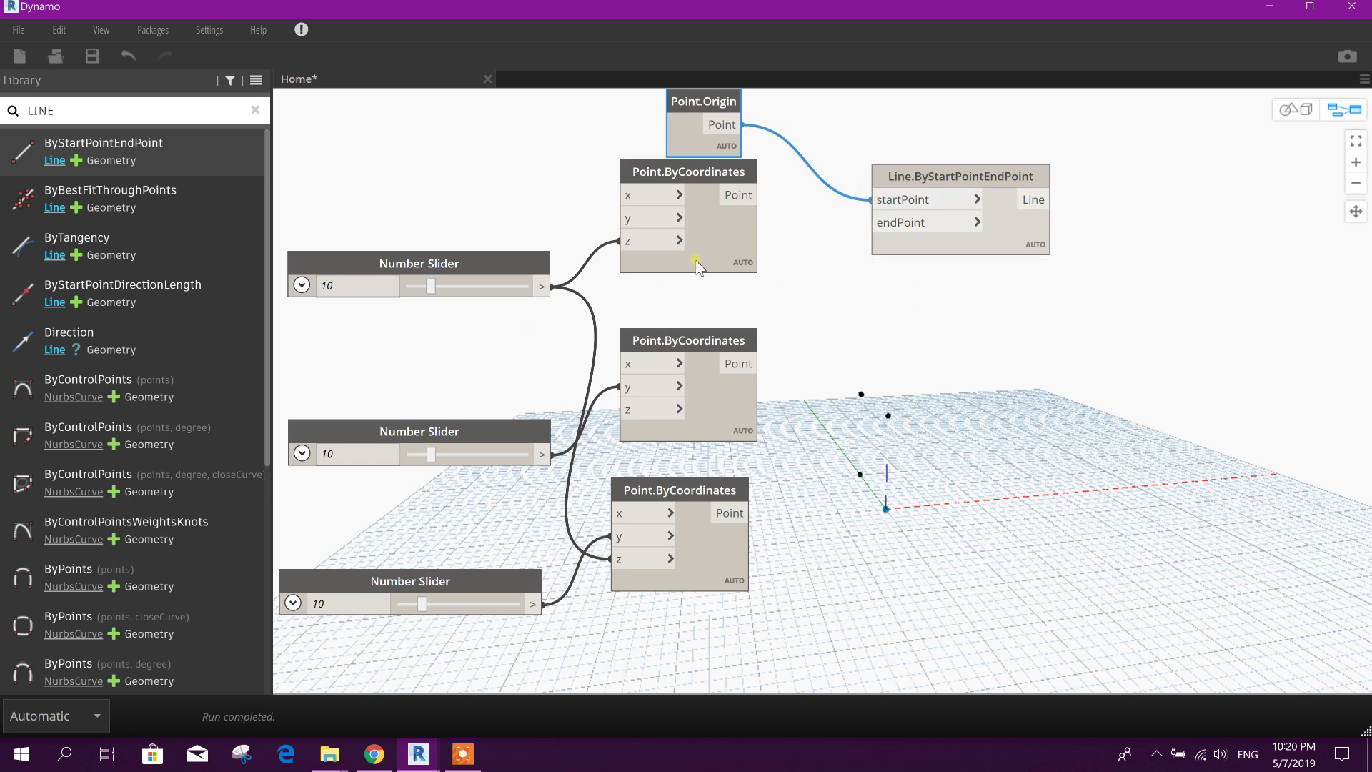
{"action": "left_click", "coordinate": [759, 195]}
{"action": "left_click", "coordinate": [873, 223]}
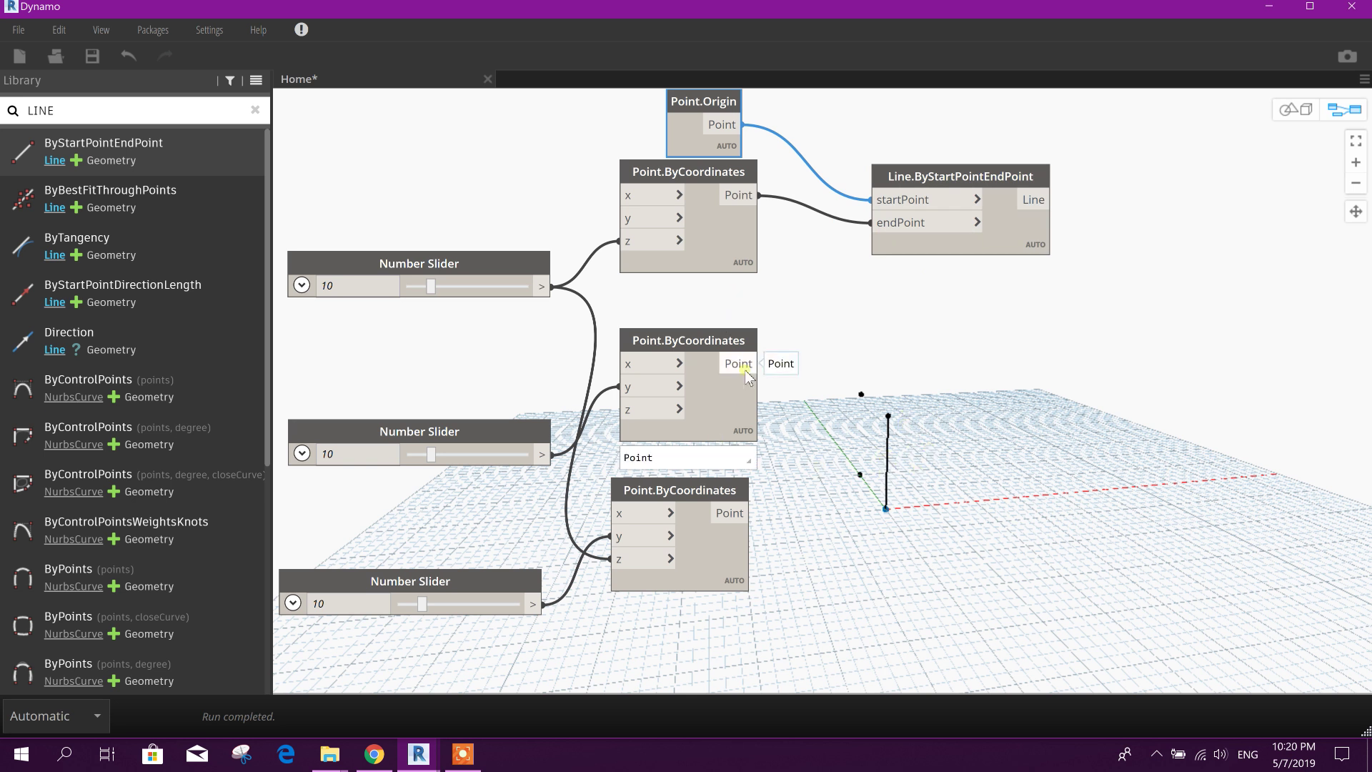
Step: Duplicate the Line.ByStartPointEndPoint node twice, placing one copy below the original and the other beside the third Point.ByCoordinates
{"action": "left_click", "coordinate": [943, 181]}
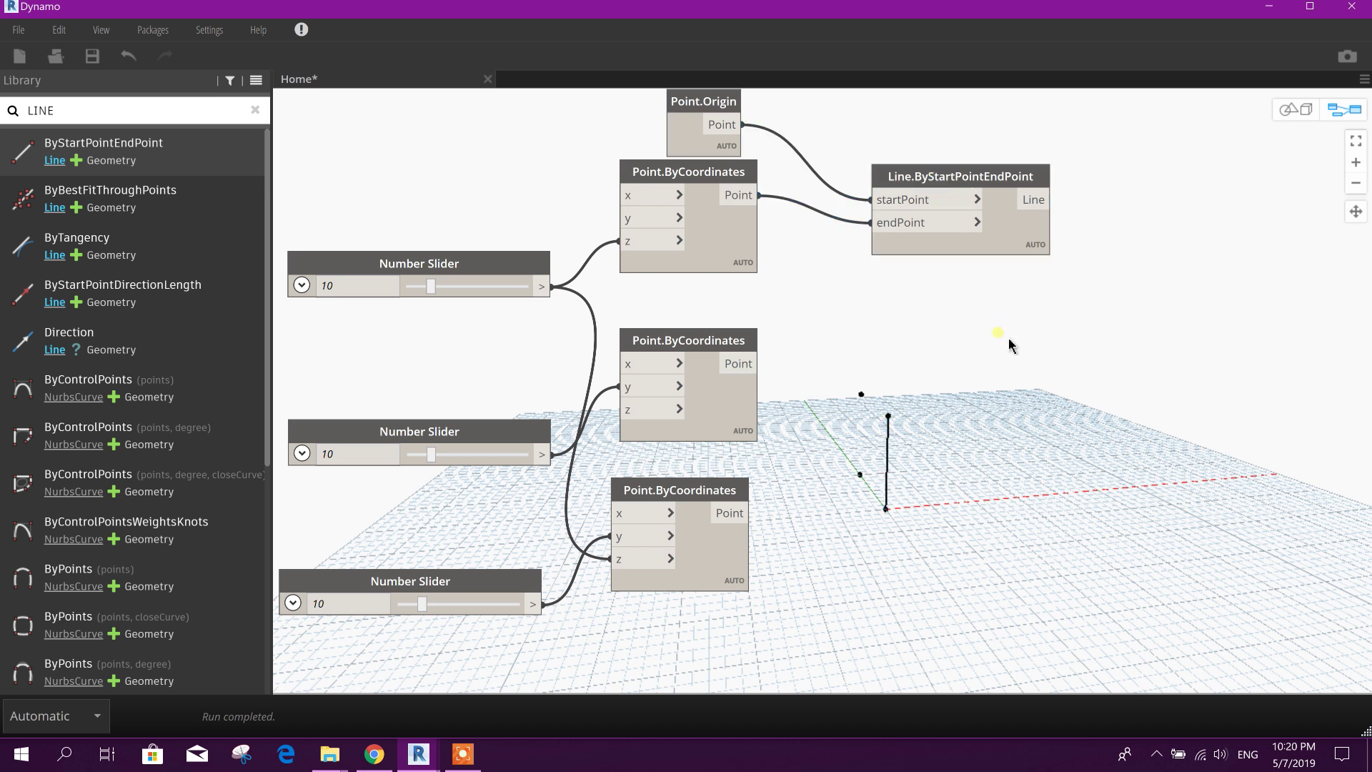
{"action": "key", "text": "ctrl+c"}
{"action": "key", "text": "ctrl+v"}
{"action": "key", "text": "ctrl+v"}
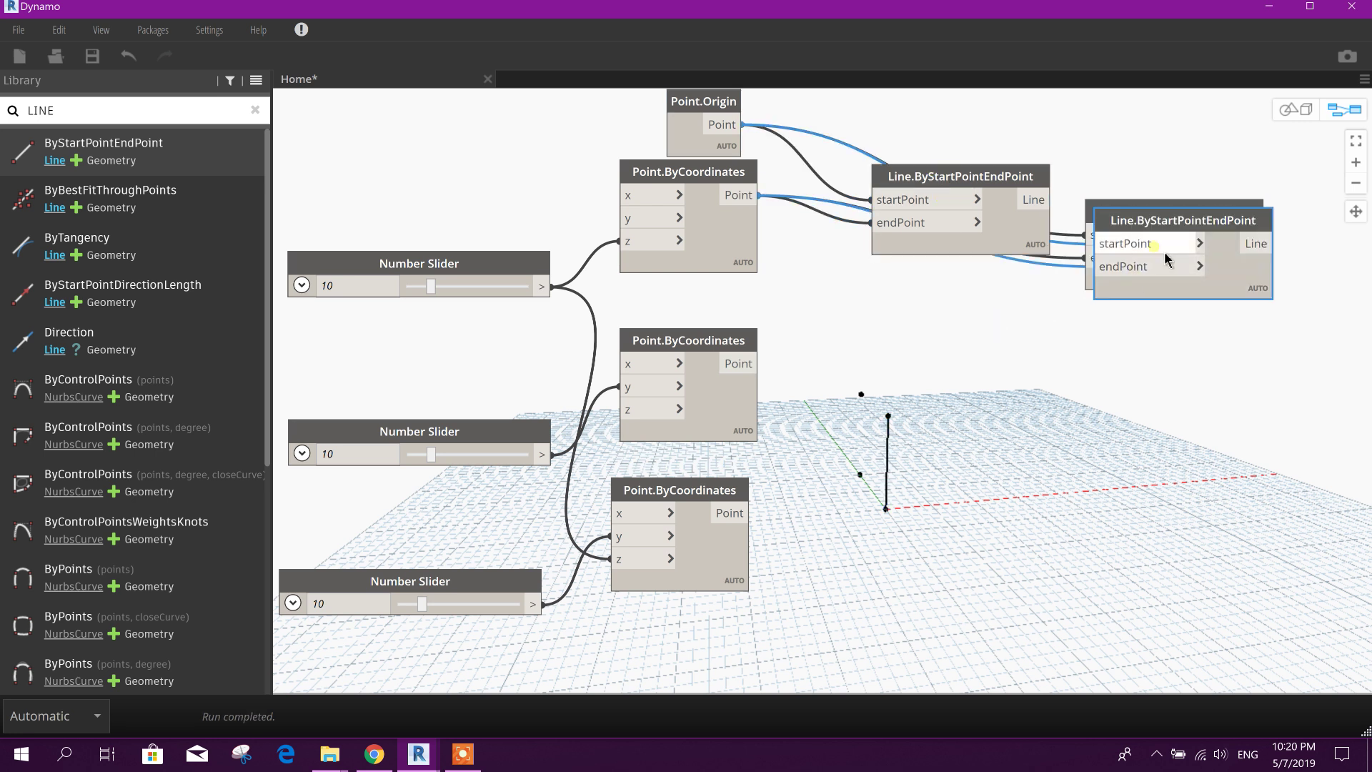
{"action": "left_click_drag", "start_coordinate": [1144, 221], "coordinate": [855, 591]}
{"action": "left_click_drag", "start_coordinate": [950, 514], "coordinate": [849, 594]}
{"action": "left_click_drag", "start_coordinate": [1175, 215], "coordinate": [933, 314]}
{"action": "left_click_drag", "start_coordinate": [1027, 375], "coordinate": [968, 377]}
{"action": "left_click_drag", "start_coordinate": [1045, 333], "coordinate": [898, 305]}
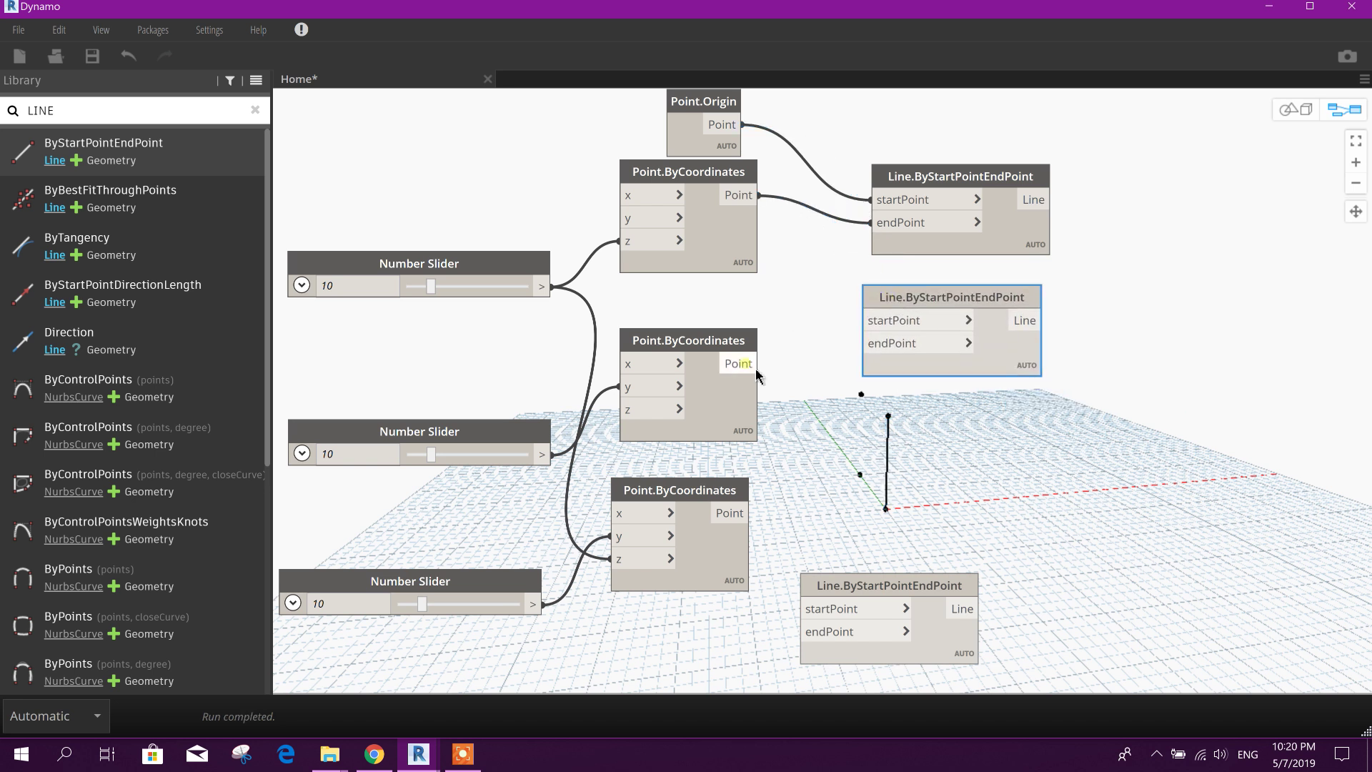
Step: Connect the second and third points to the second Line node's startPoint and endPoint, and the first and third points to the third Line node's
{"action": "left_click_drag", "start_coordinate": [748, 375], "coordinate": [865, 325]}
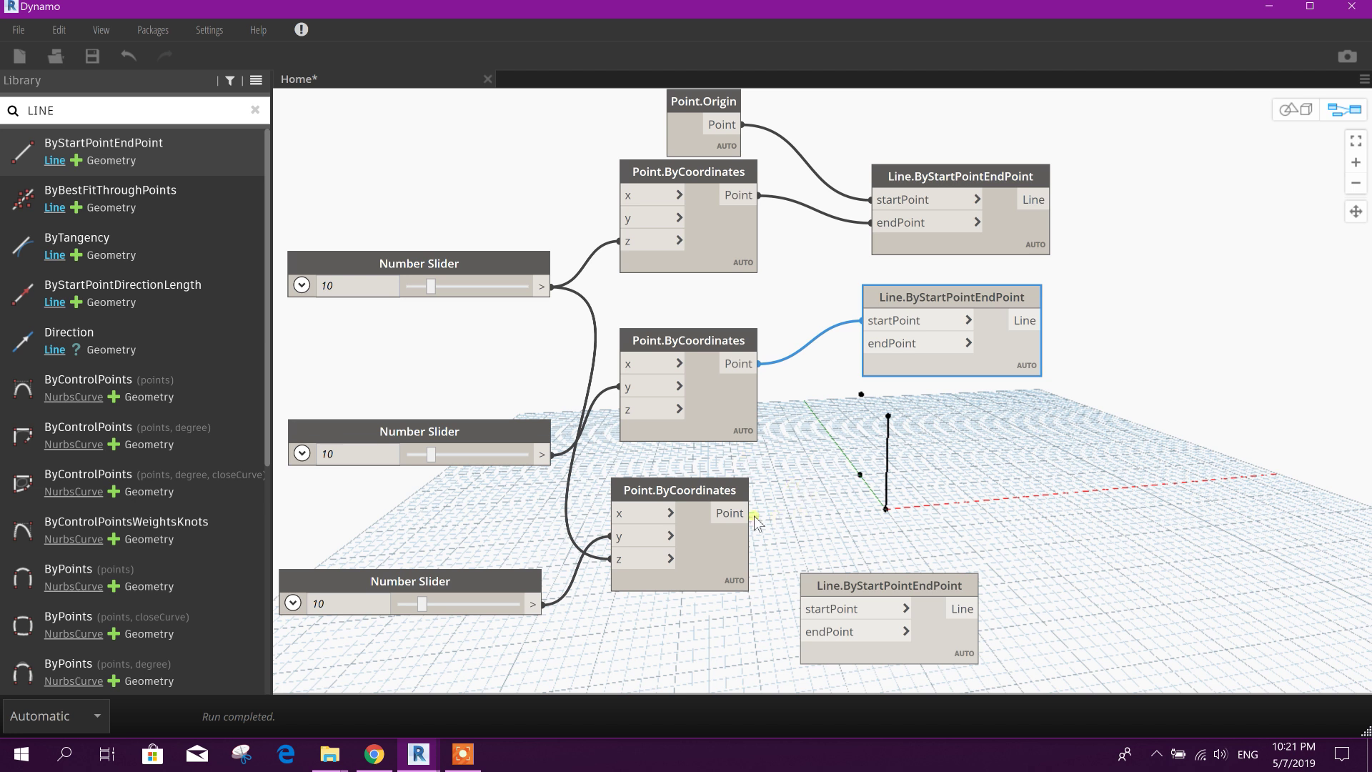
{"action": "left_click_drag", "start_coordinate": [753, 514], "coordinate": [899, 364]}
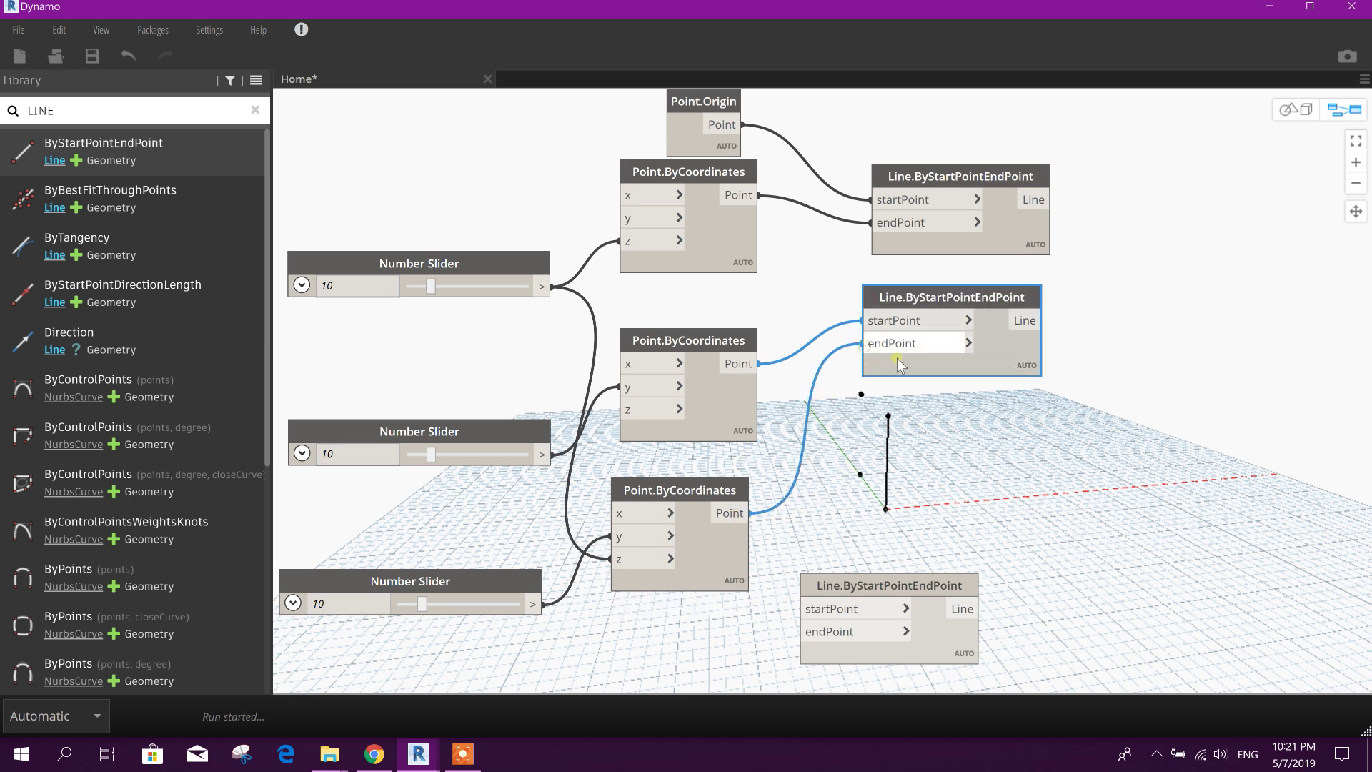
{"action": "left_click_drag", "start_coordinate": [865, 577], "coordinate": [889, 536]}
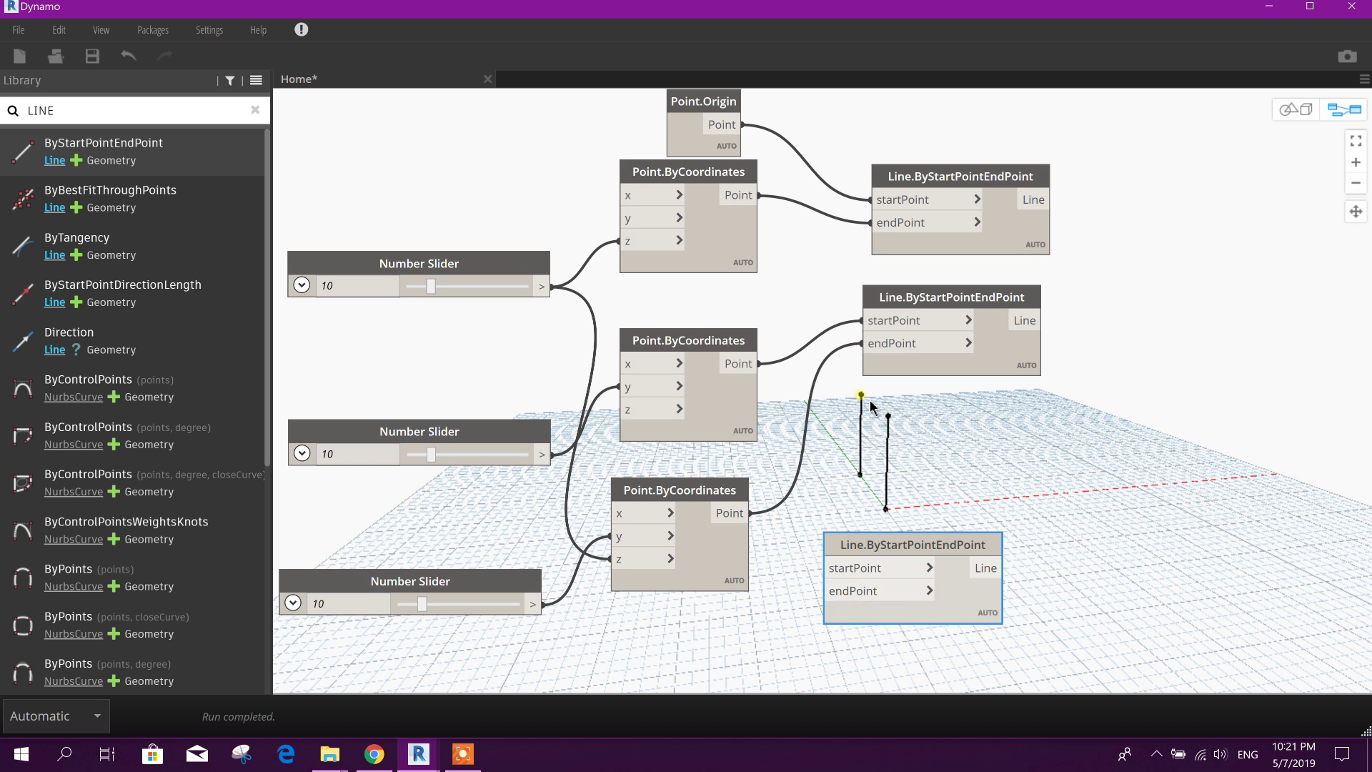
{"action": "left_click_drag", "start_coordinate": [877, 552], "coordinate": [859, 529]}
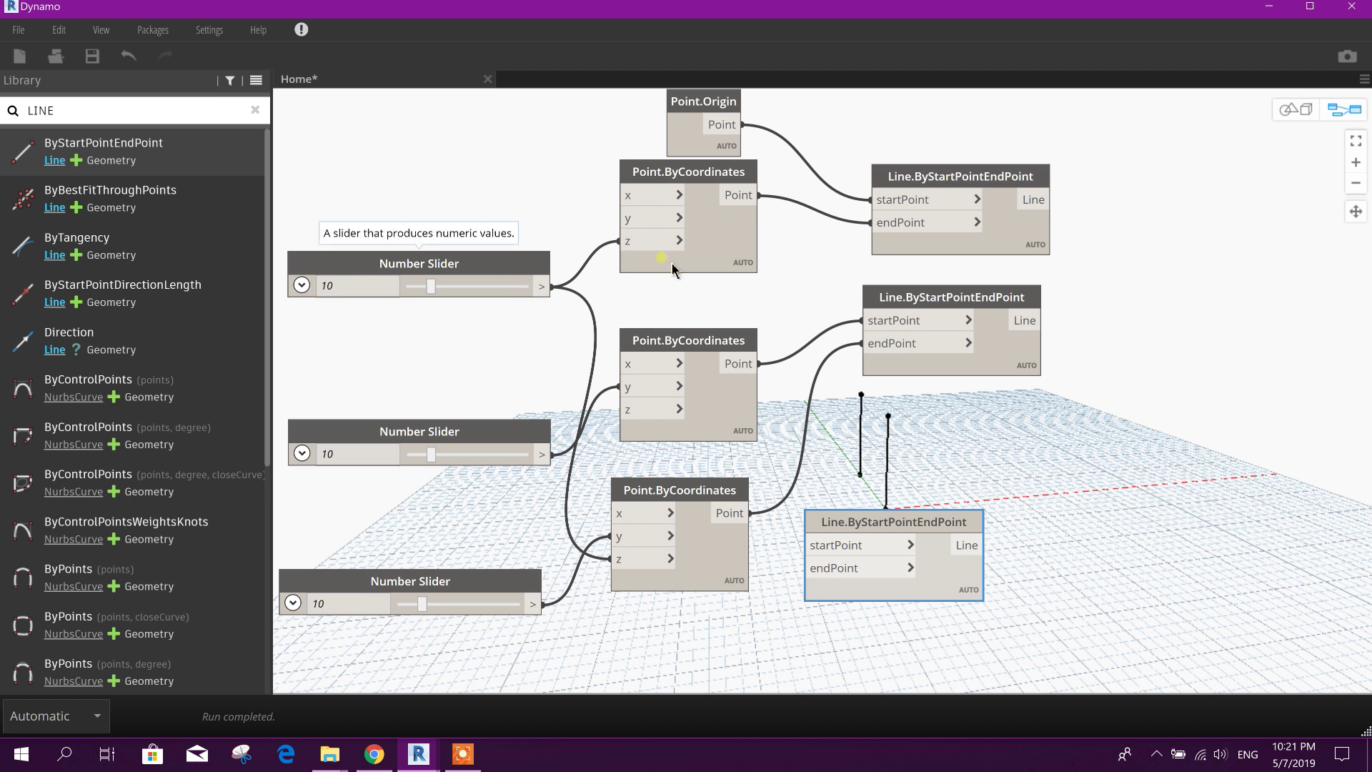
{"action": "left_click_drag", "start_coordinate": [739, 203], "coordinate": [810, 546]}
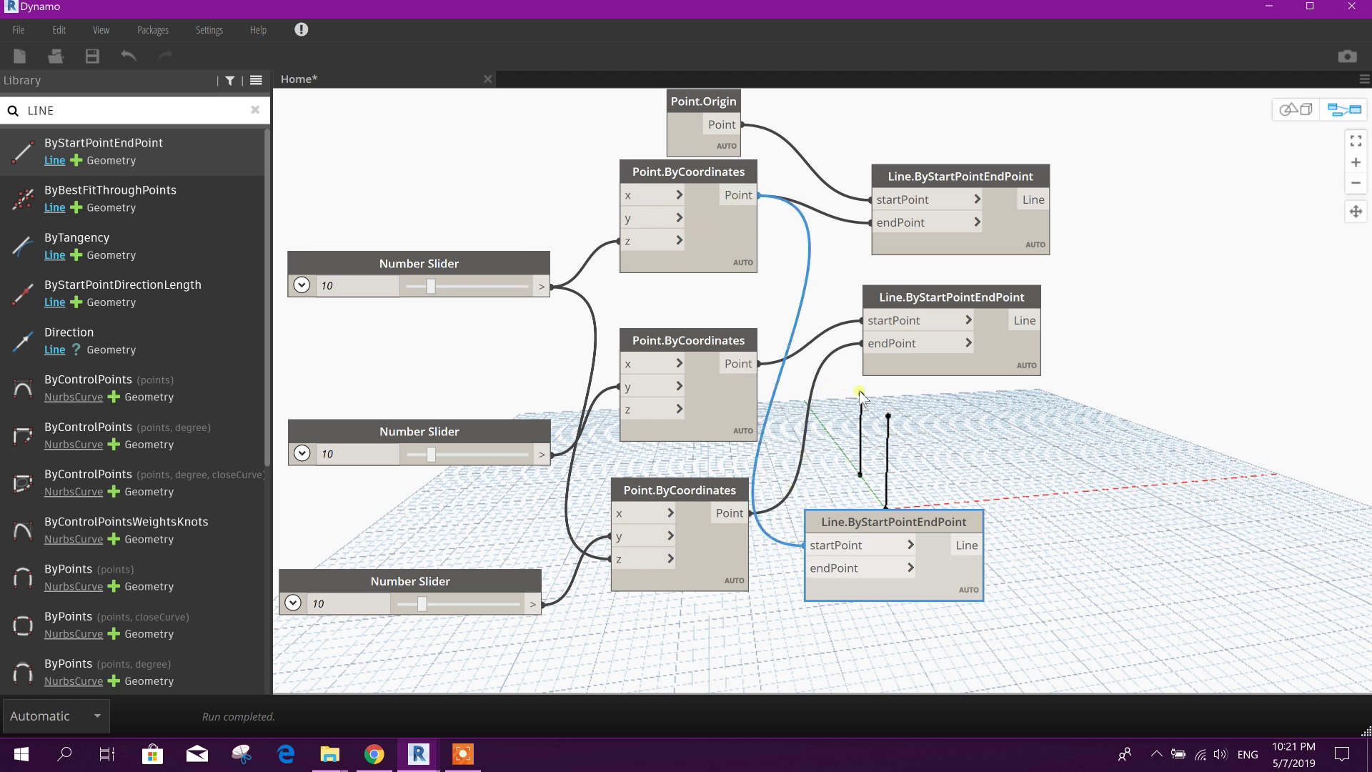
{"action": "left_click_drag", "start_coordinate": [743, 513], "coordinate": [806, 569]}
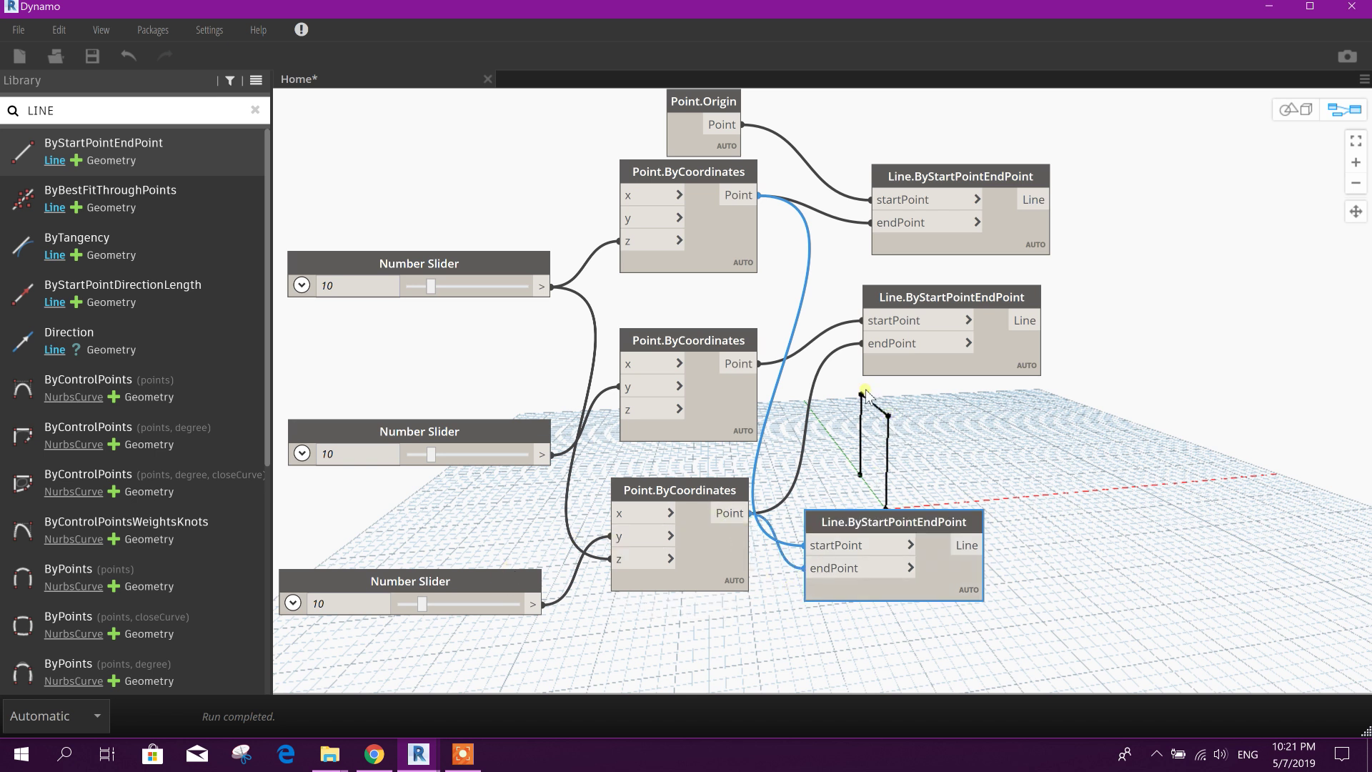
Step: Move the third Line.ByStartPointEndPoint node up and to the right, and clear the selection
{"action": "left_click_drag", "start_coordinate": [875, 528], "coordinate": [933, 475]}
{"action": "scroll", "coordinate": [572, 243], "scroll_direction": "down", "scroll_amount": 4}
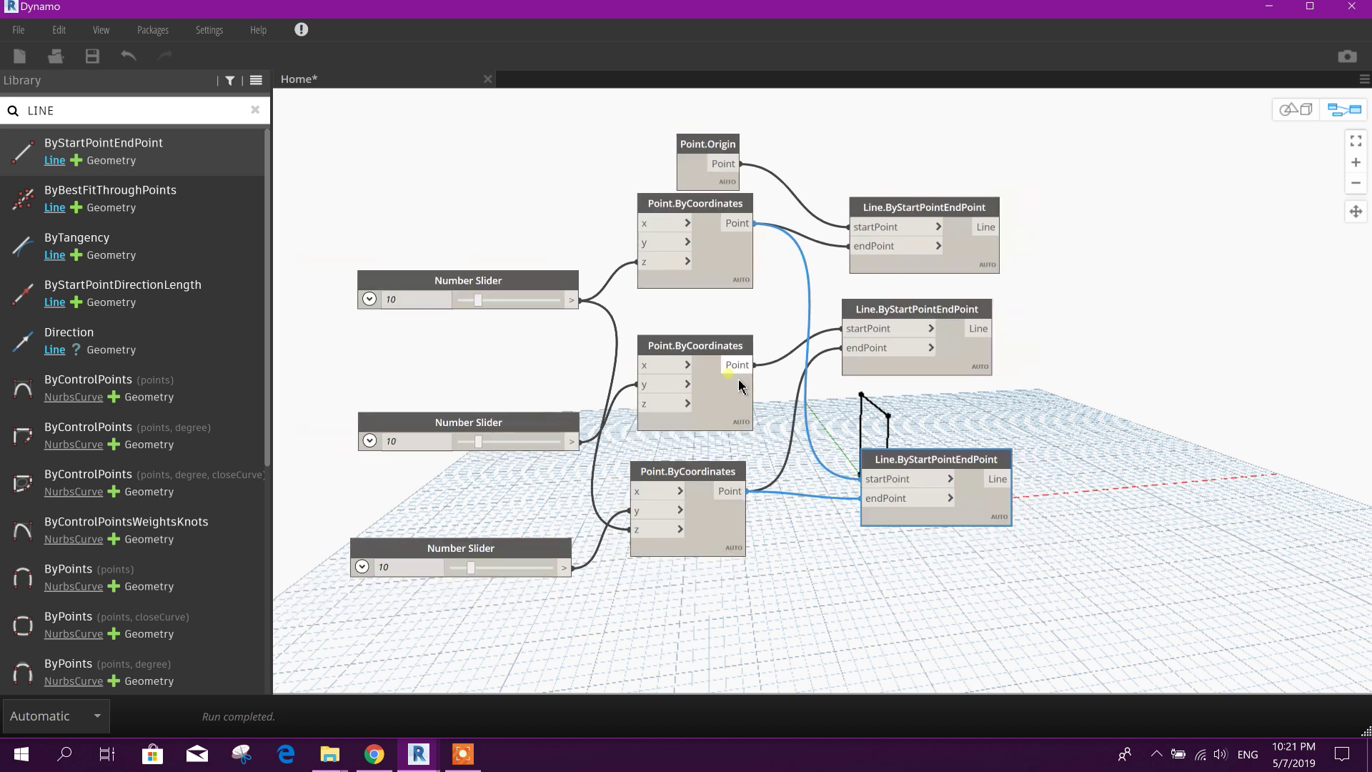
{"action": "middle_click_drag", "start_coordinate": [647, 271], "coordinate": [599, 241]}
{"action": "left_click", "coordinate": [879, 236]}
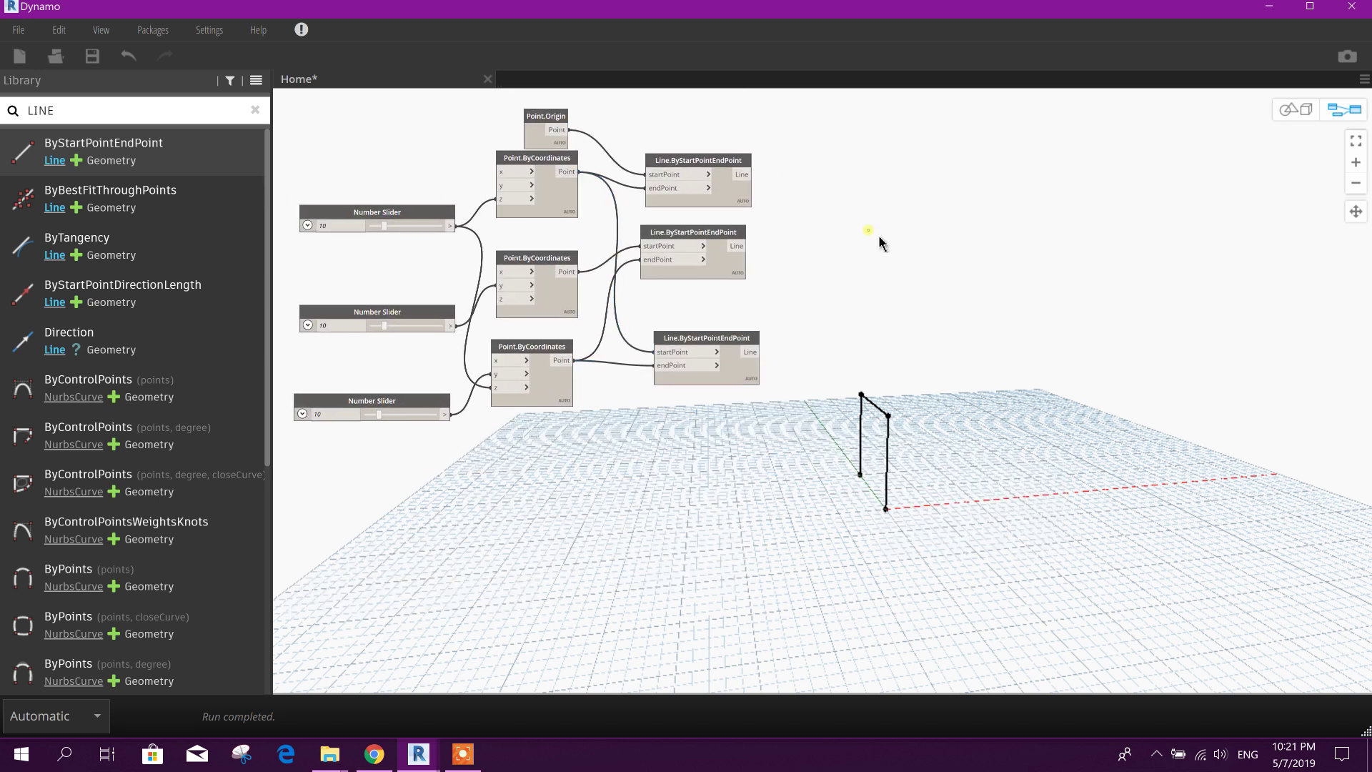
{"action": "scroll", "coordinate": [692, 220], "scroll_direction": "up", "scroll_amount": 1}
{"action": "middle_click_drag", "start_coordinate": [832, 261], "coordinate": [907, 274]}
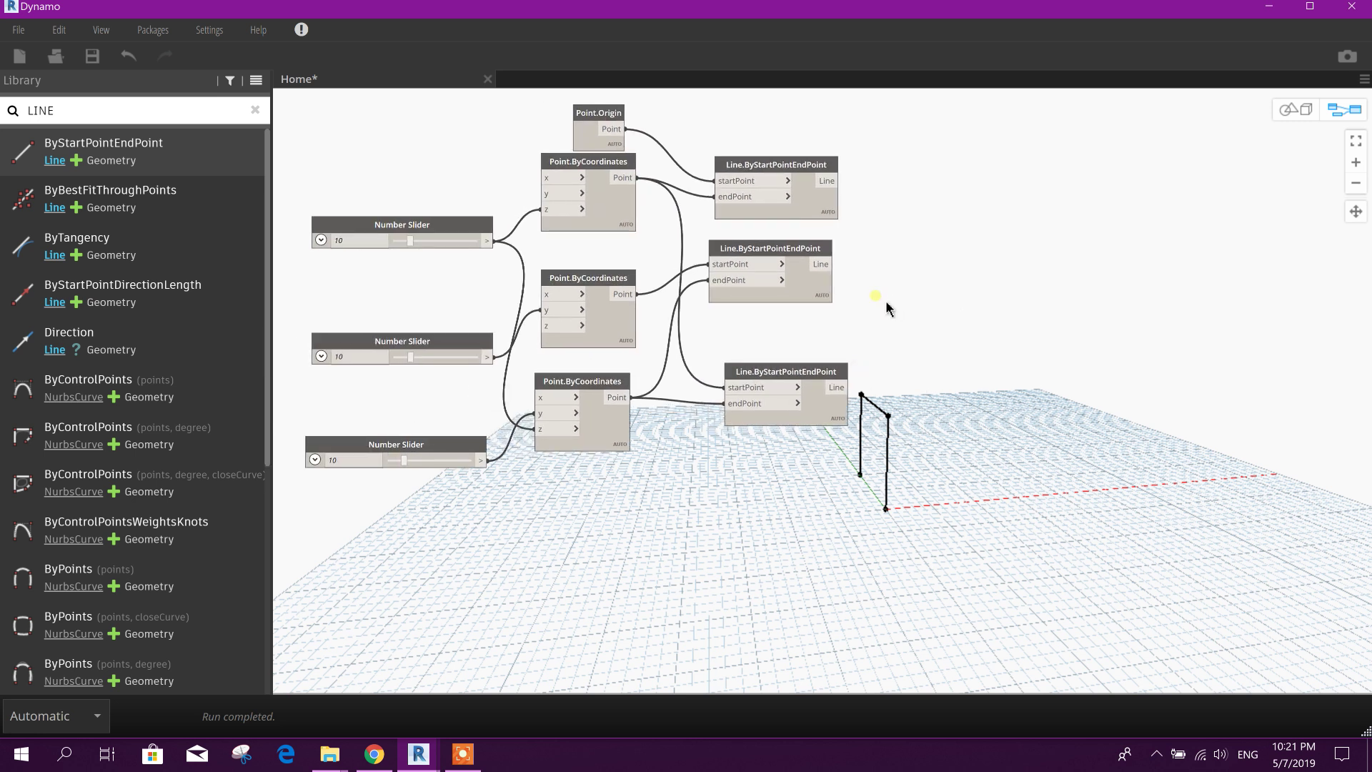
Step: Set the graph's run mode to Manual
{"action": "left_click", "coordinate": [64, 753]}
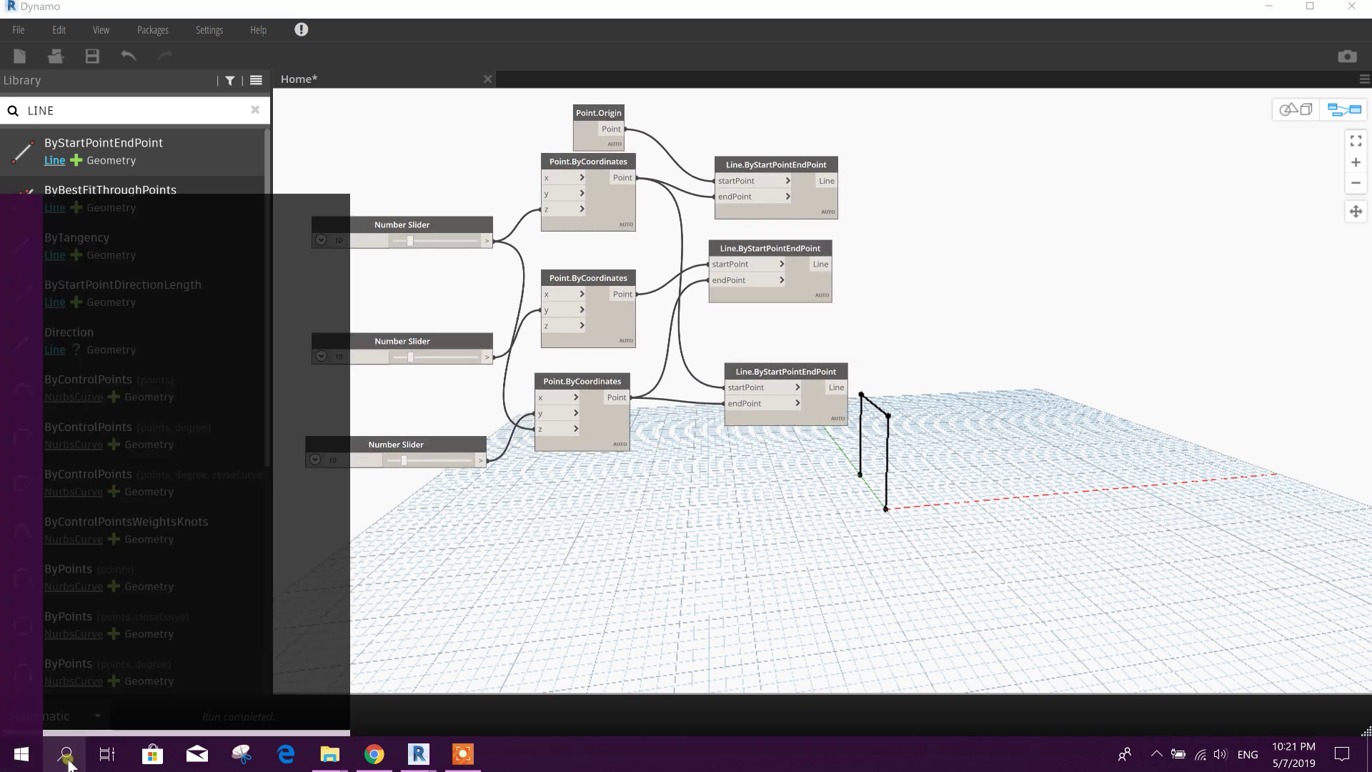
{"action": "key", "text": "Escape"}
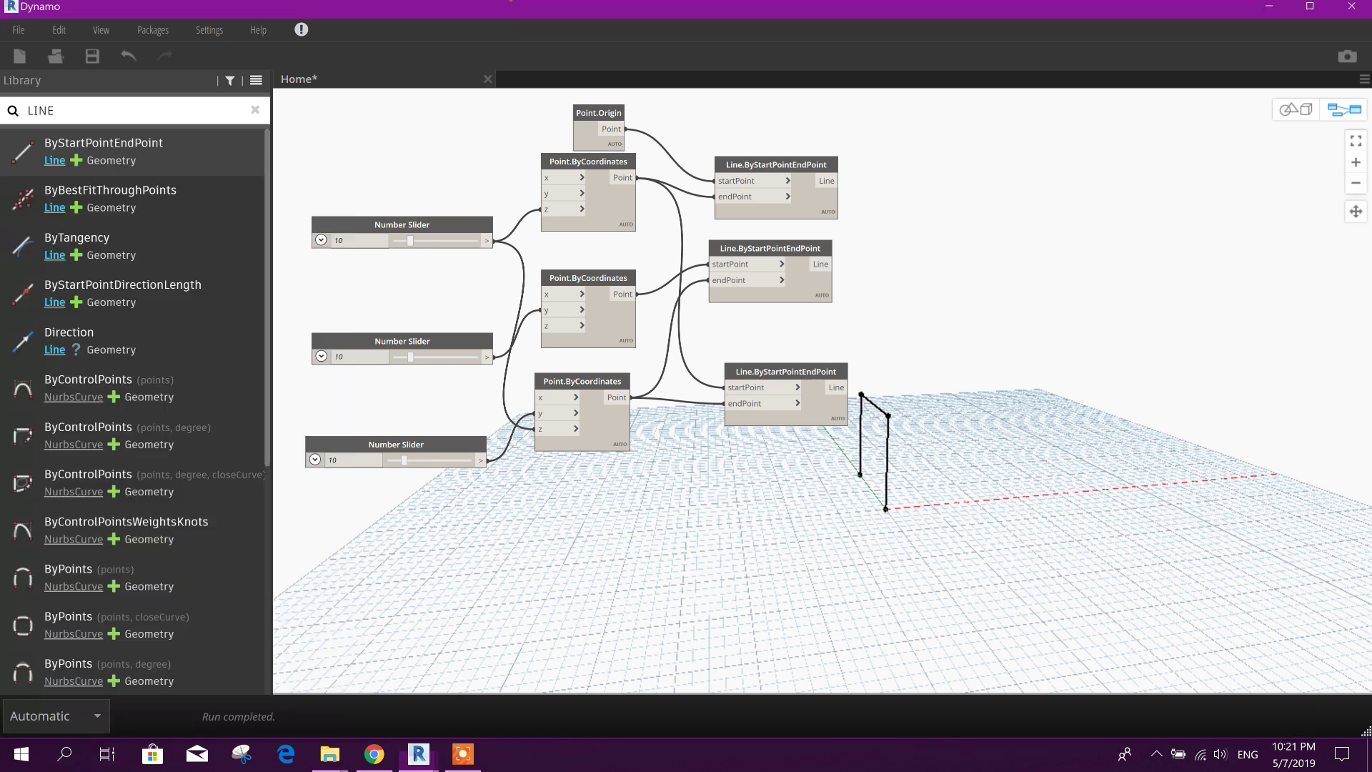
{"action": "left_click", "coordinate": [98, 716]}
{"action": "left_click", "coordinate": [68, 620]}
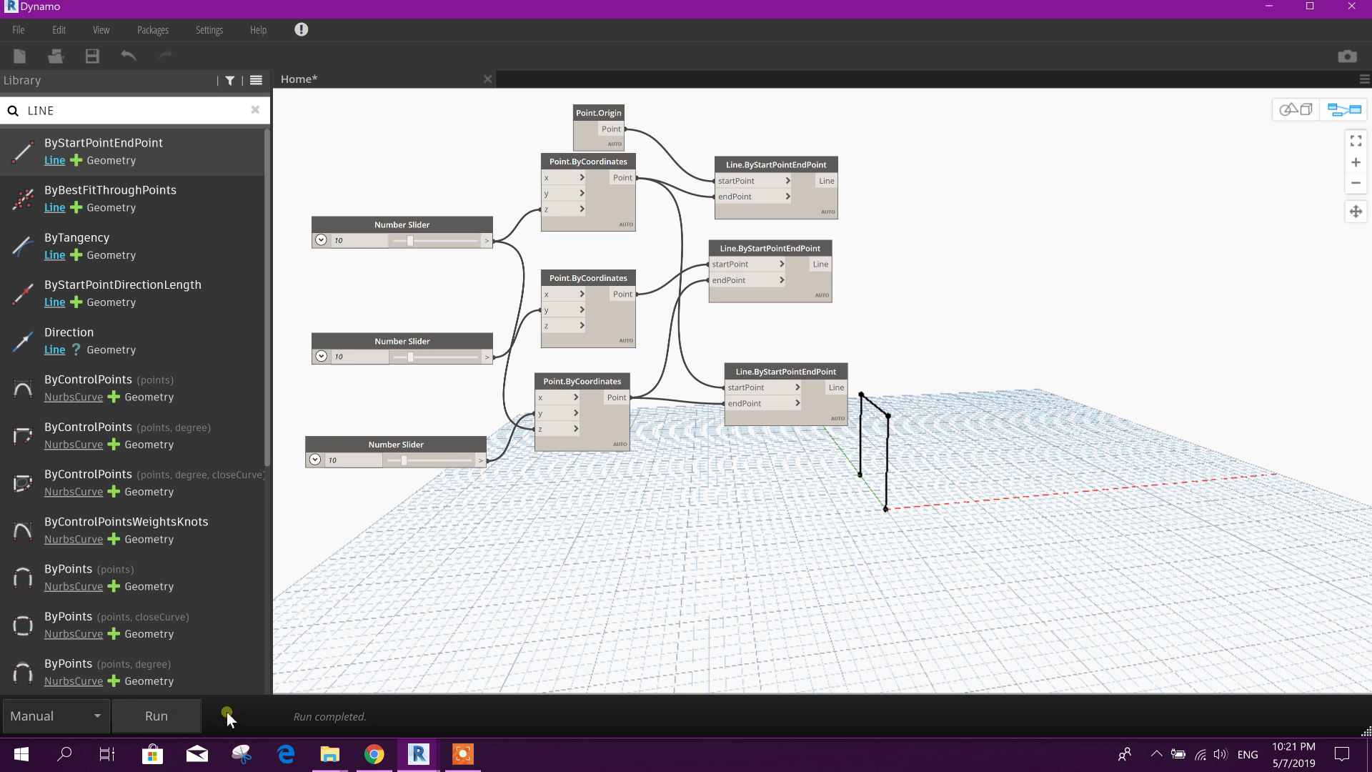
Step: Search the computer's apps for Robot and launch Autodesk Robot Structural Analysis Professional 2020
{"action": "left_click", "coordinate": [67, 755]}
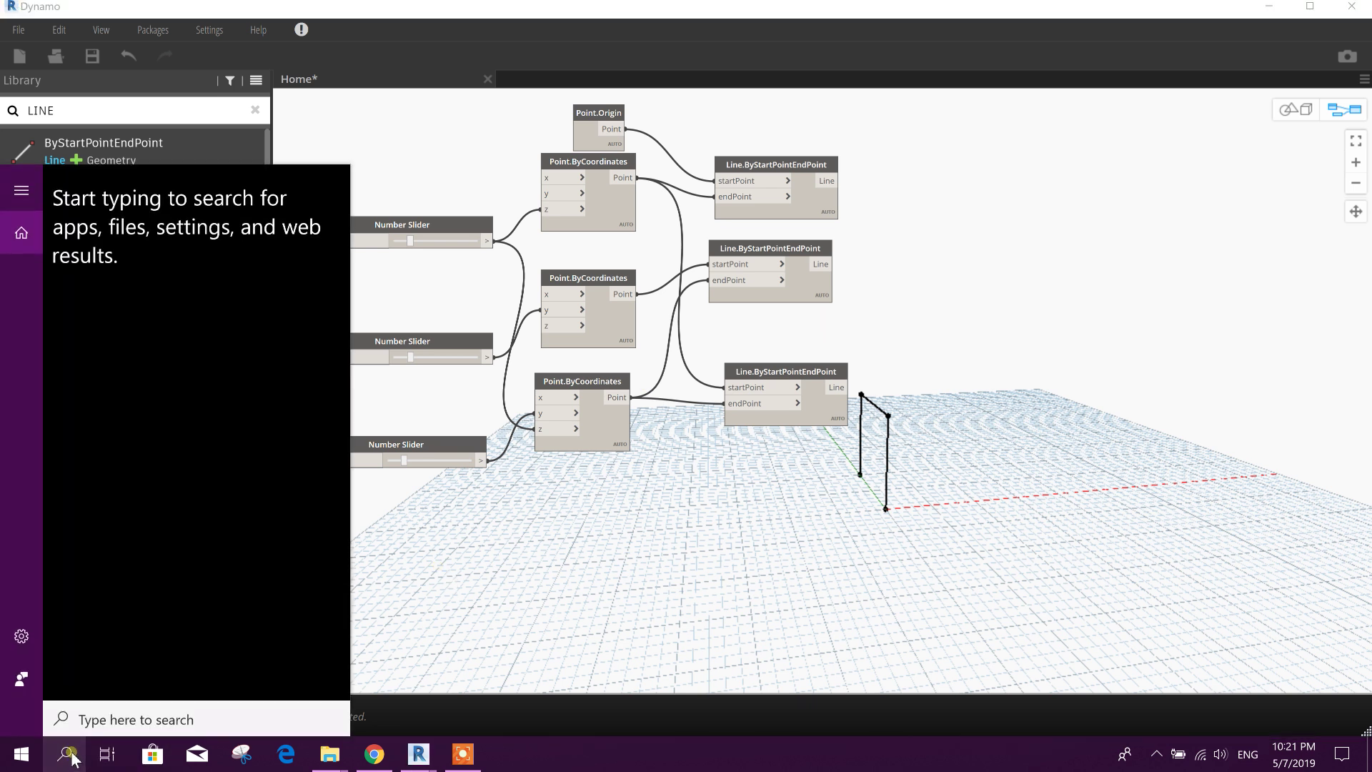
{"action": "type", "text": "r"}
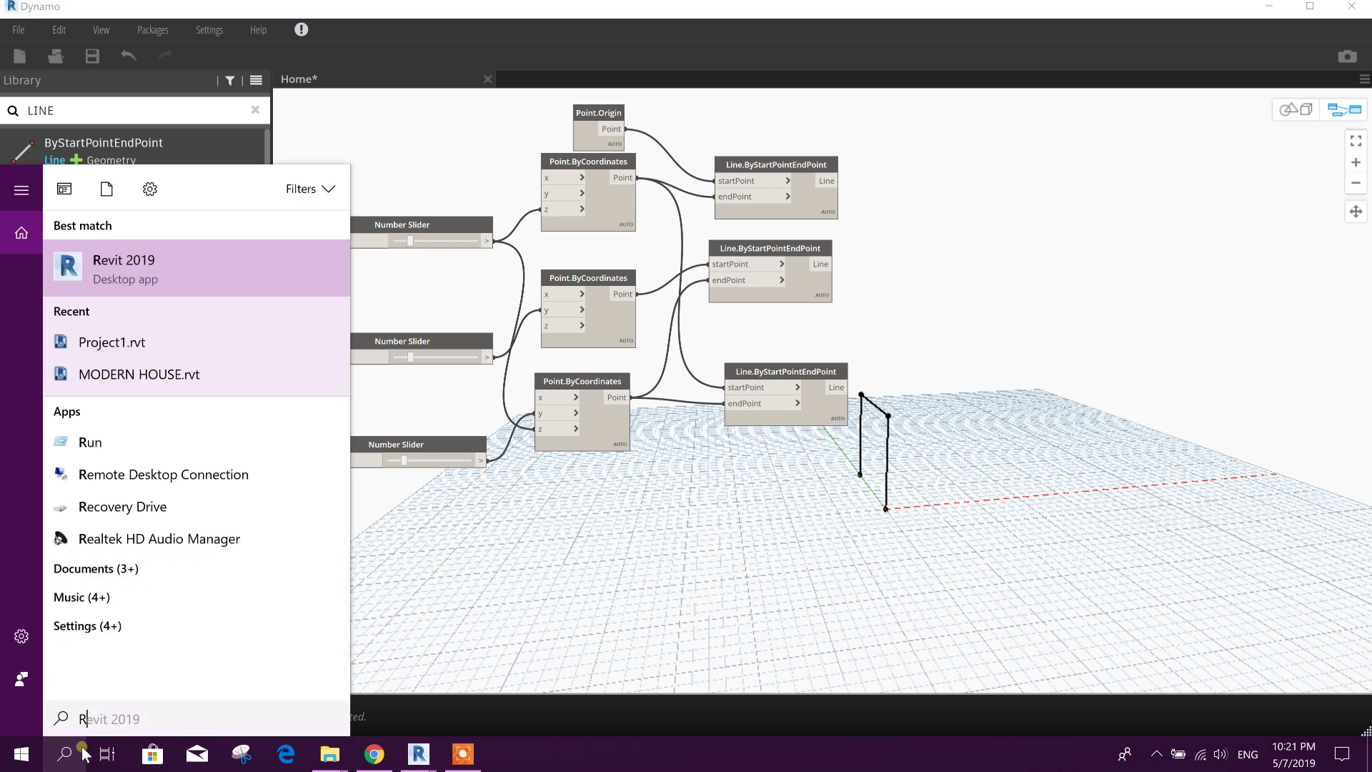
{"action": "type", "text": "OBO"}
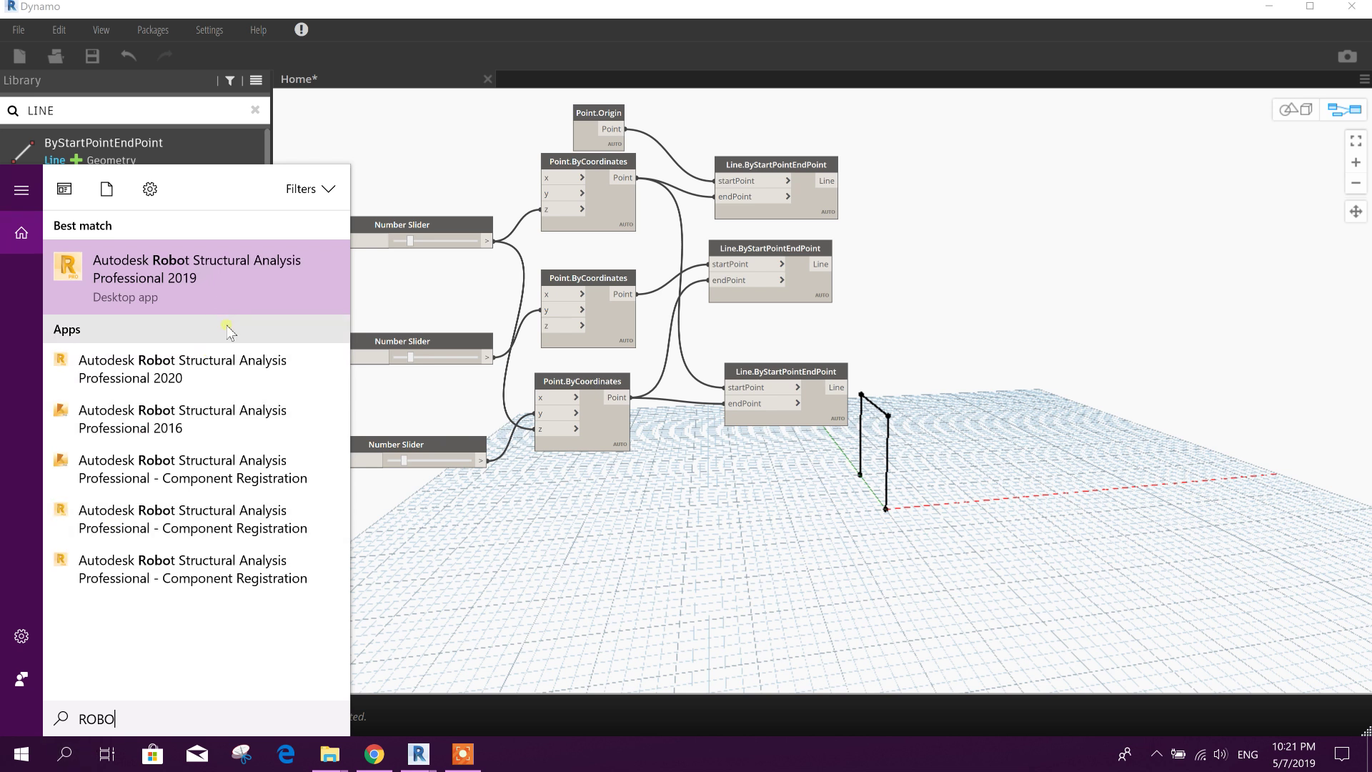
{"action": "left_click", "coordinate": [220, 371]}
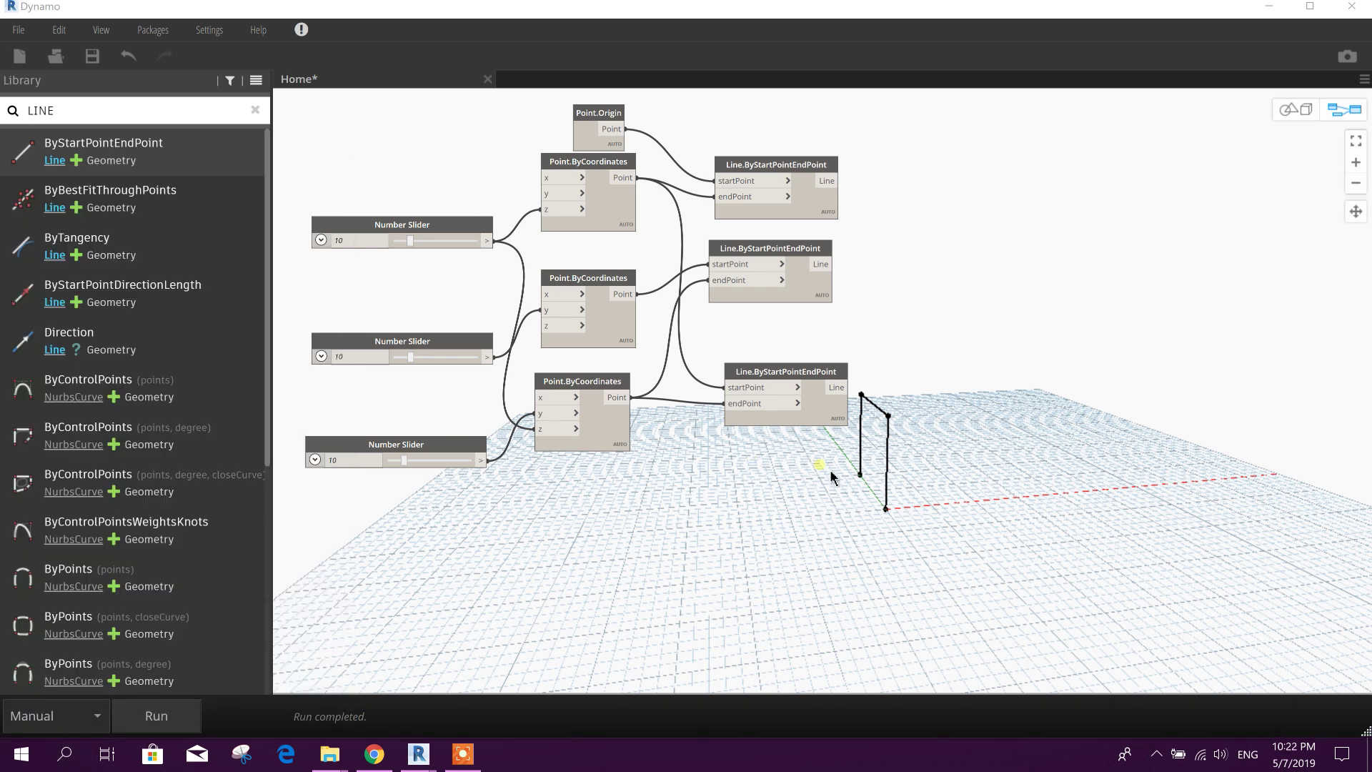
{"action": "left_click", "coordinate": [460, 762]}
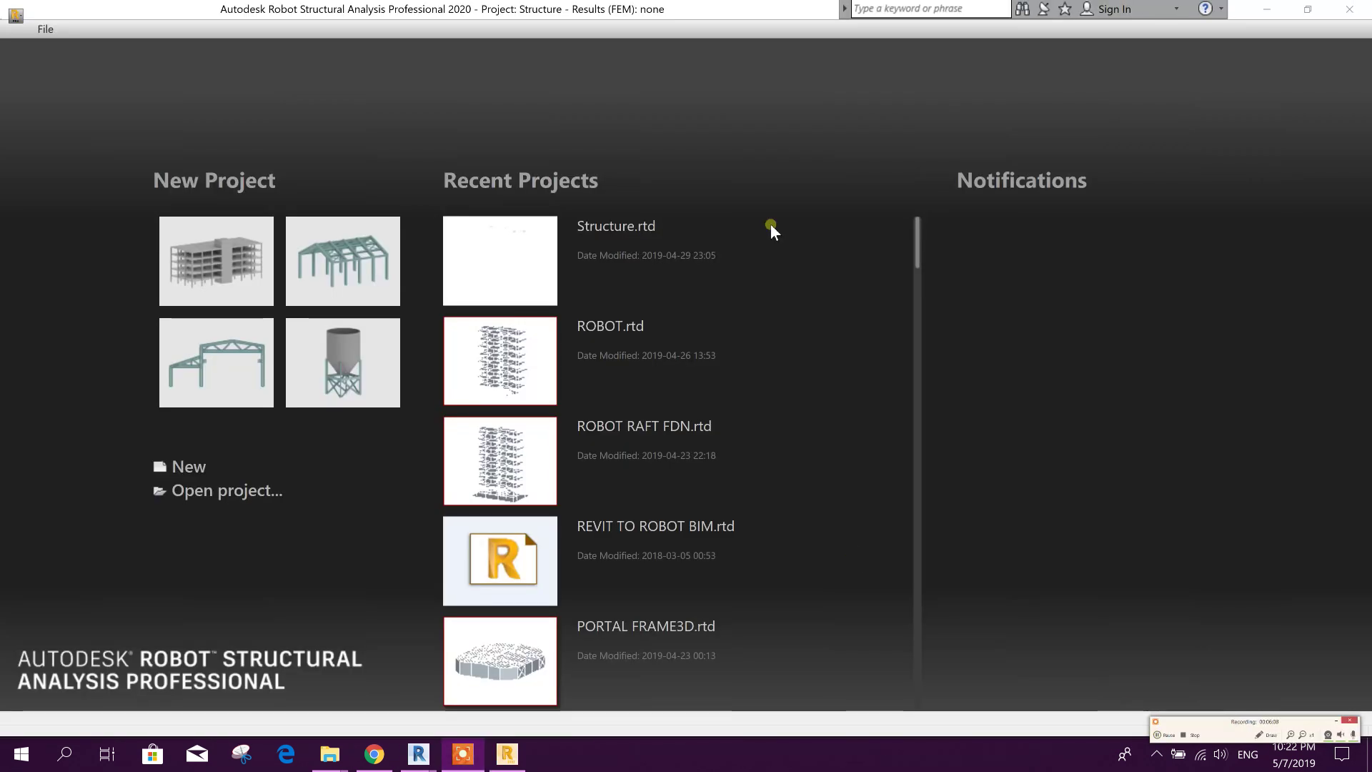
Step: Collapse the title-bar search field in Robot, minimize its window and return to Dynamo
{"action": "left_click", "coordinate": [754, 19]}
{"action": "left_click", "coordinate": [844, 10]}
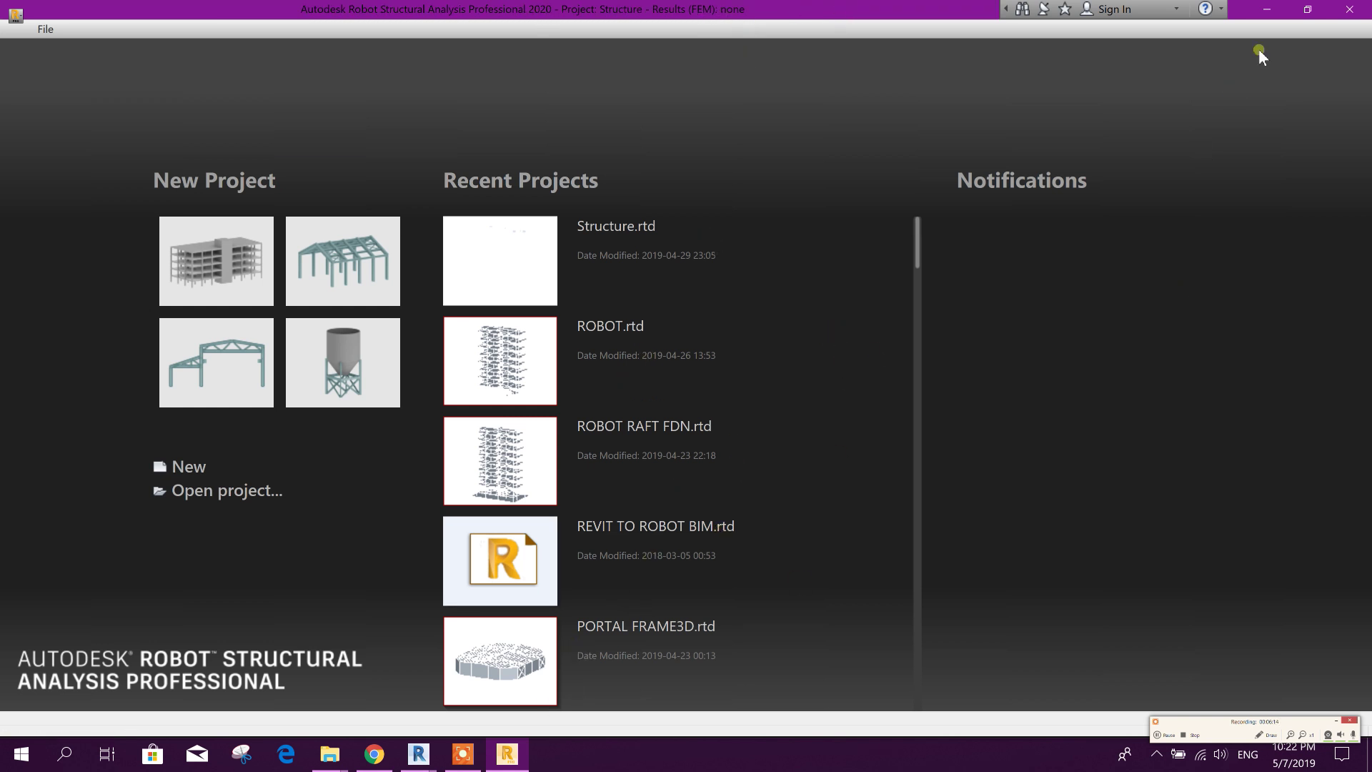
{"action": "left_click", "coordinate": [1266, 10]}
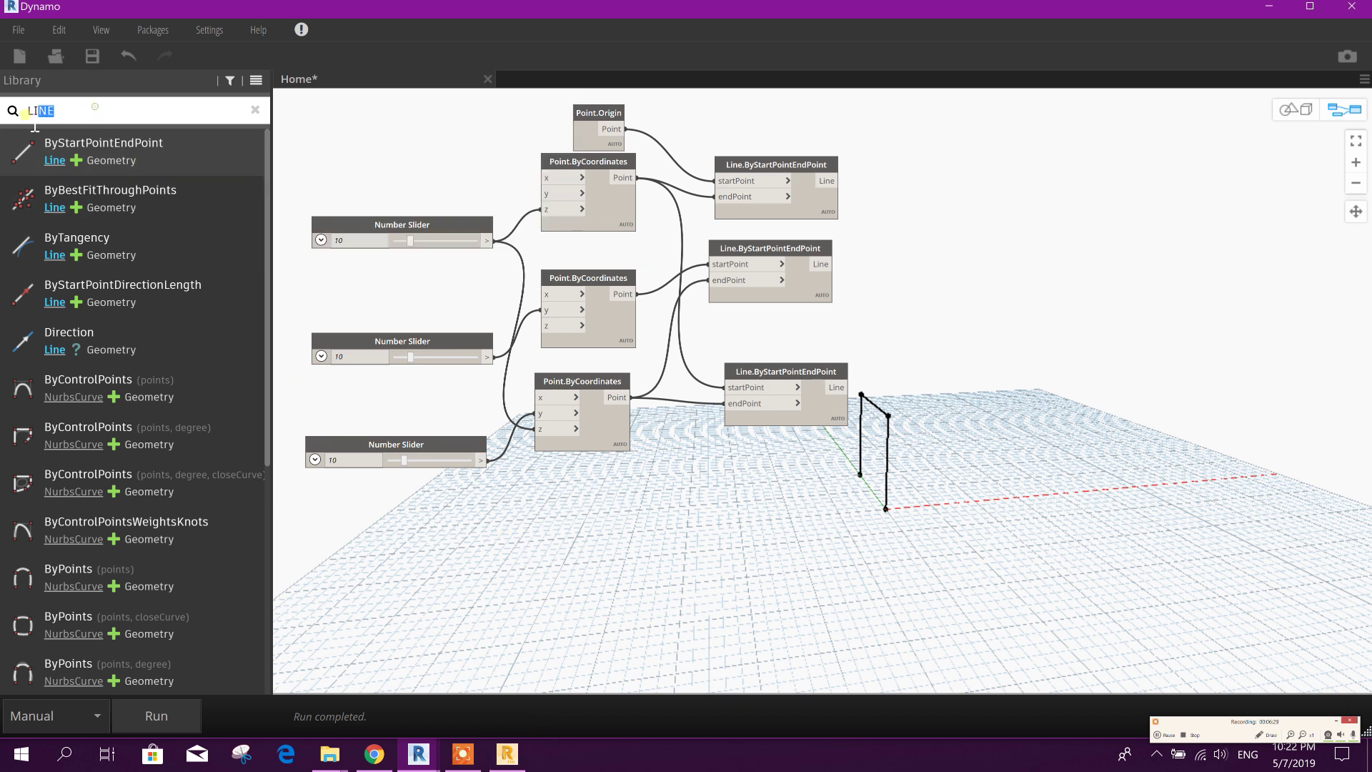
Step: Clear the library search, add an AnalyticalBar.ByLine node from the Structural Analysis model nodes, and place it beside the first Line node
{"action": "left_click", "coordinate": [243, 120]}
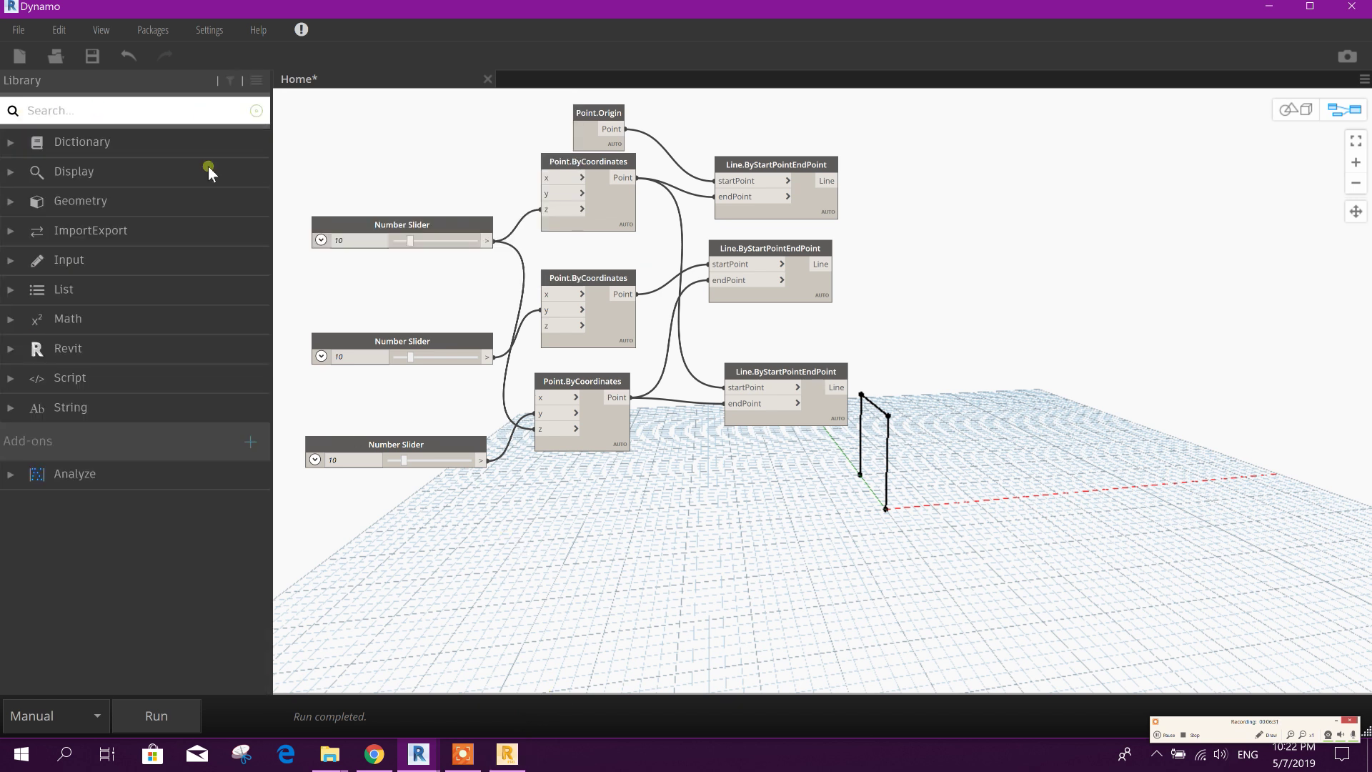
{"action": "left_click", "coordinate": [15, 477]}
{"action": "left_click", "coordinate": [26, 506]}
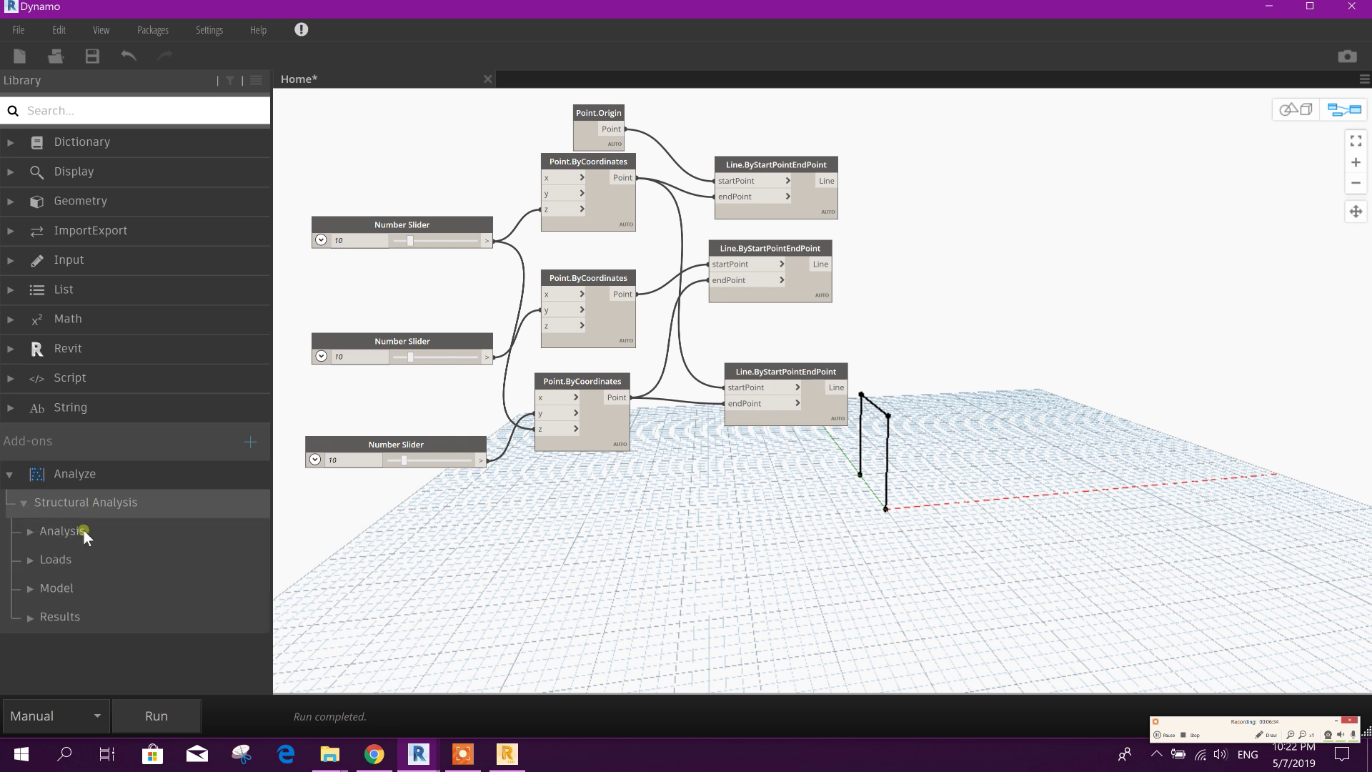
{"action": "left_click", "coordinate": [41, 590]}
{"action": "scroll", "coordinate": [101, 615], "scroll_direction": "down", "scroll_amount": 2}
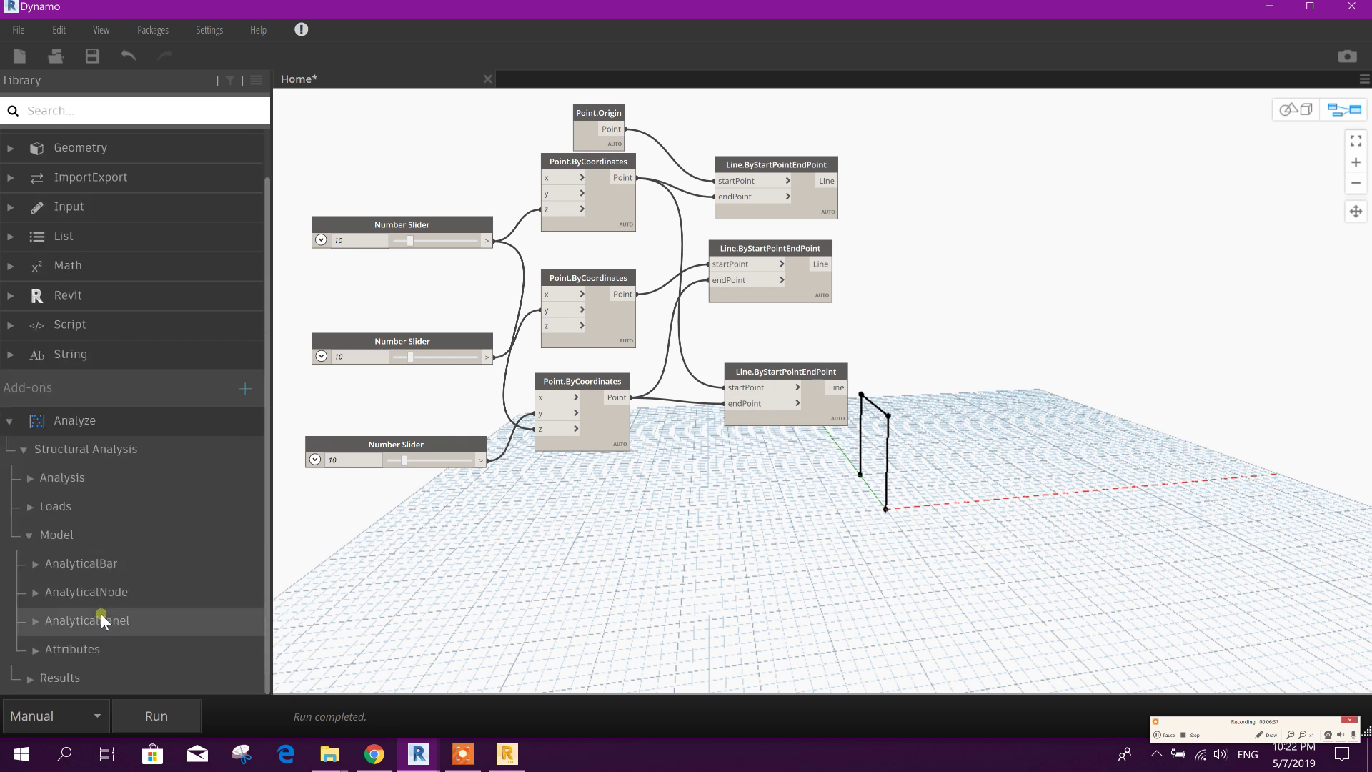
{"action": "left_click", "coordinate": [34, 572]}
{"action": "scroll", "coordinate": [143, 598], "scroll_direction": "down", "scroll_amount": 3}
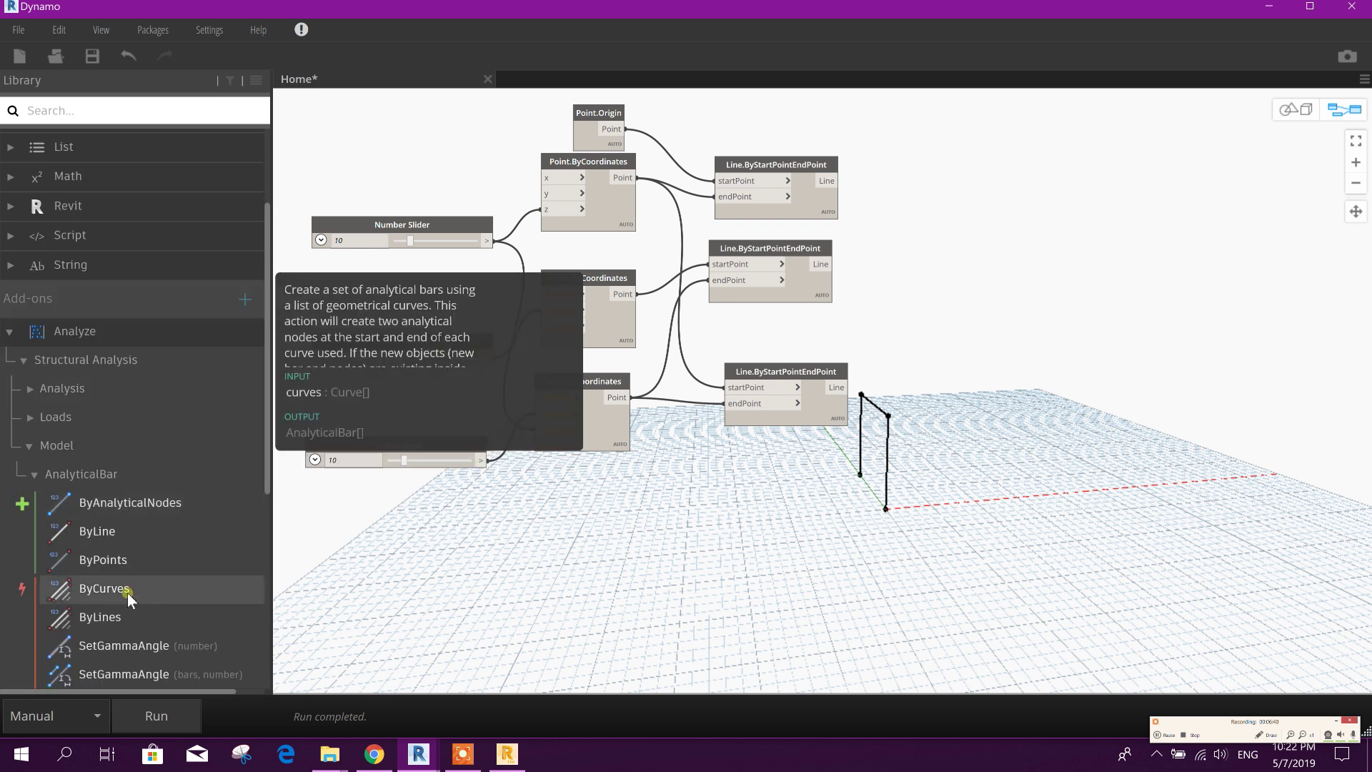
{"action": "left_click", "coordinate": [112, 533]}
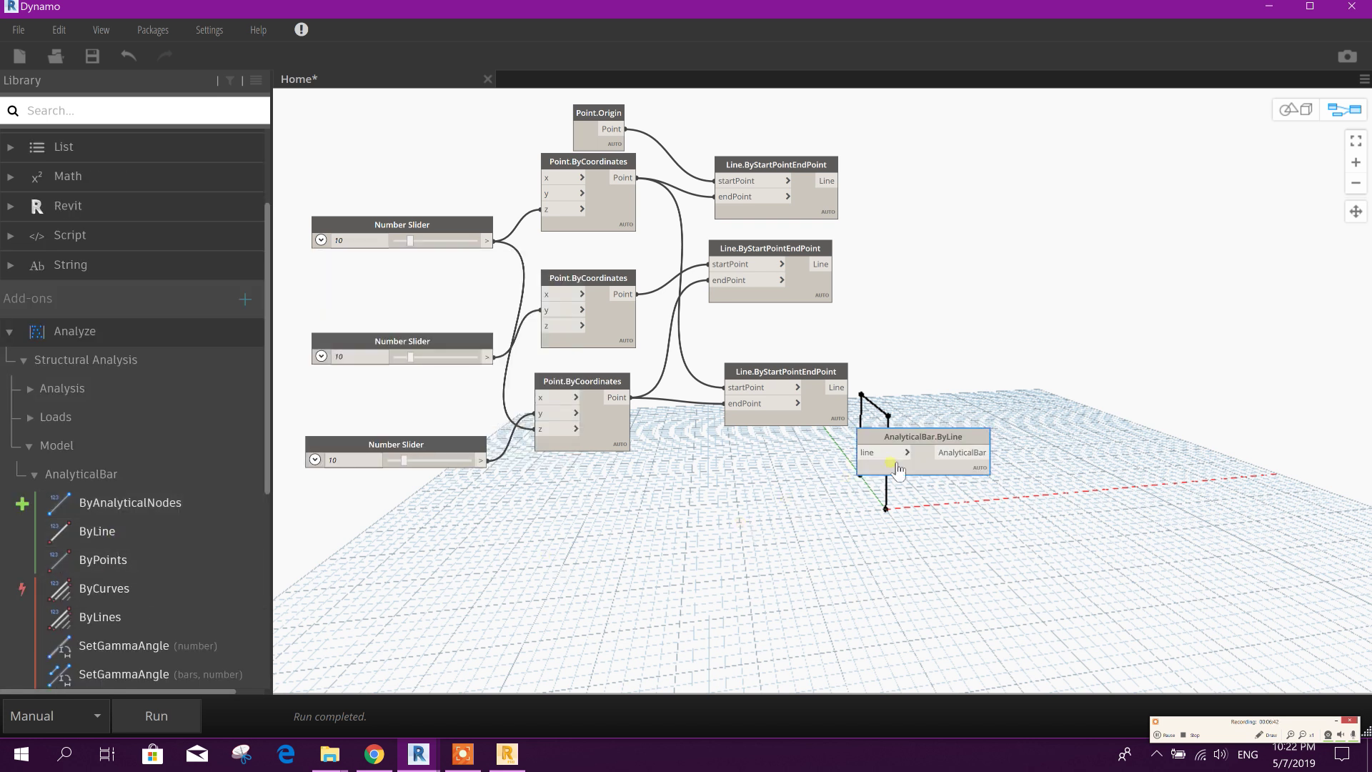
{"action": "left_click_drag", "start_coordinate": [939, 445], "coordinate": [971, 170]}
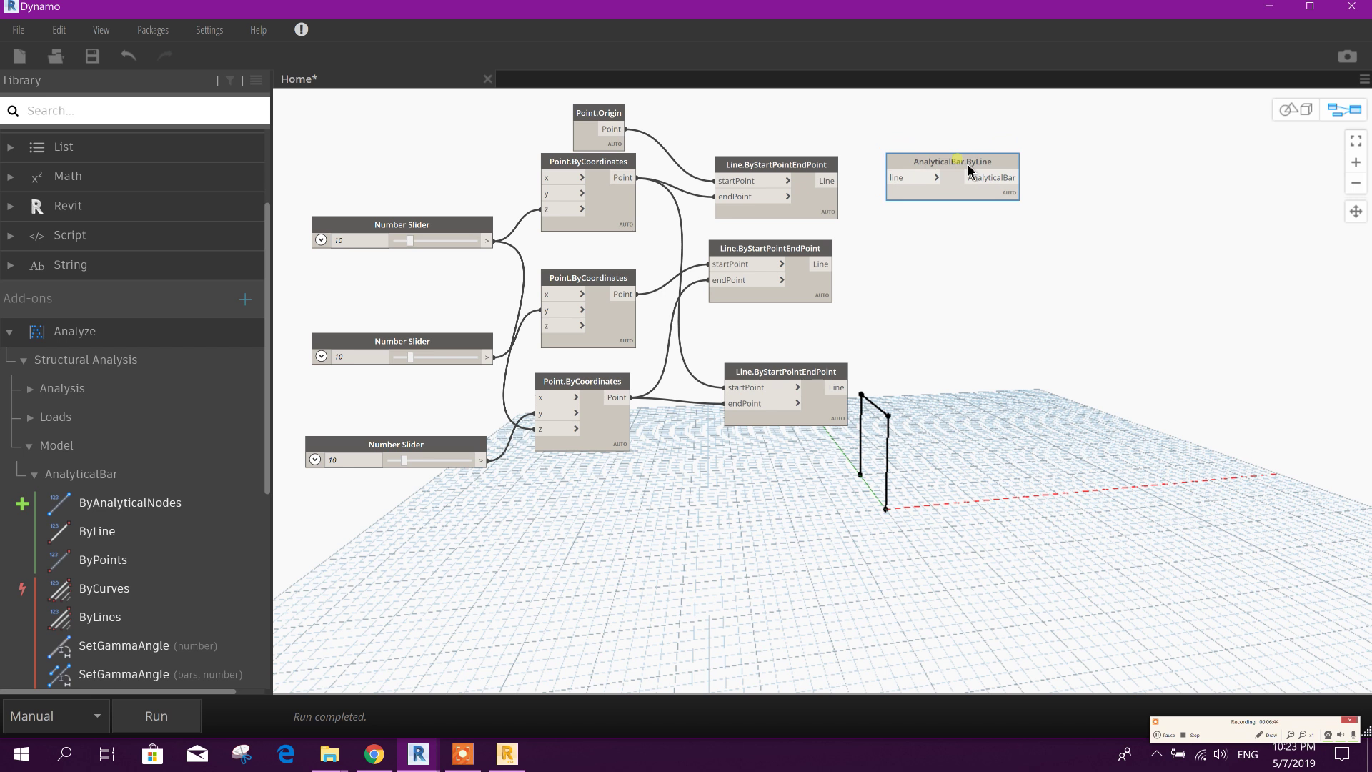
Step: Duplicate the AnalyticalBar.ByLine node twice and stack the copies below the original
{"action": "mouse_move", "coordinate": [958, 176]}
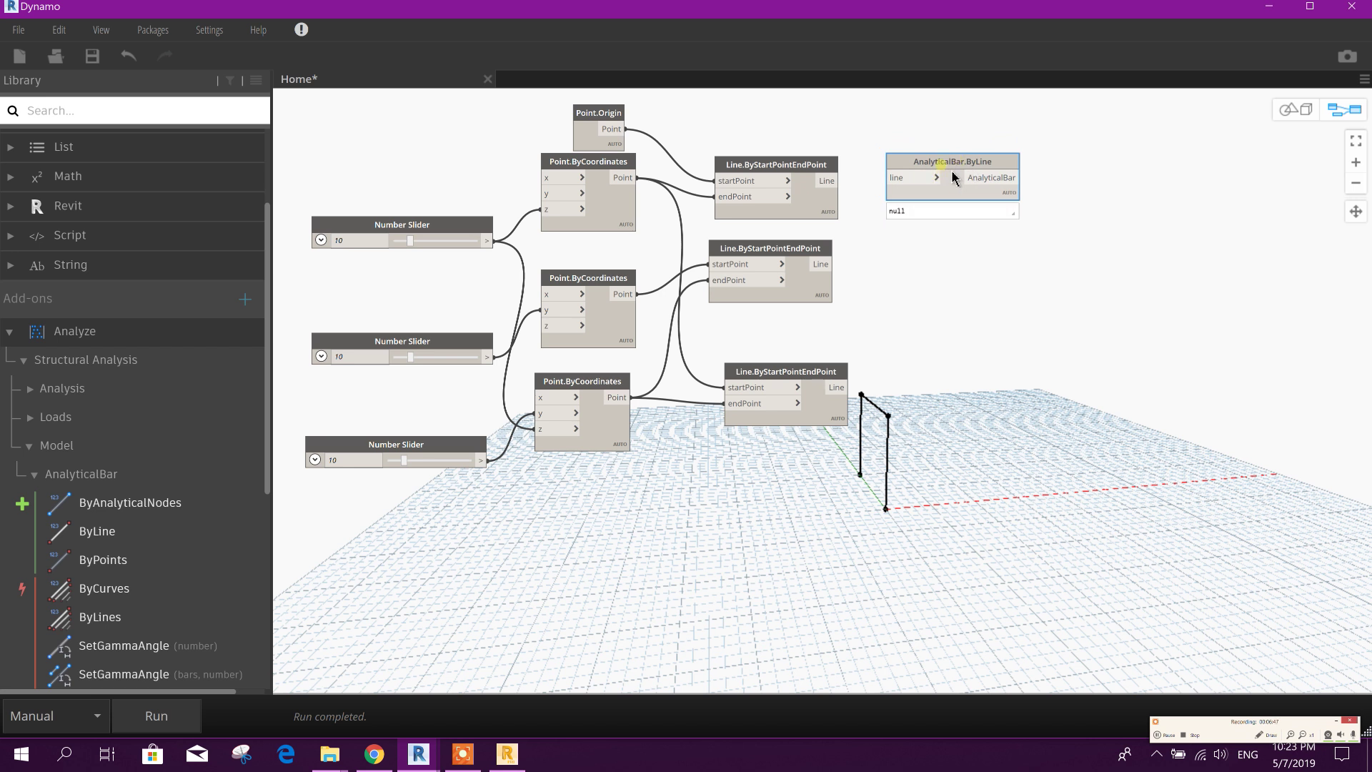
{"action": "left_click", "coordinate": [981, 282]}
{"action": "key", "text": "ctrl+v"}
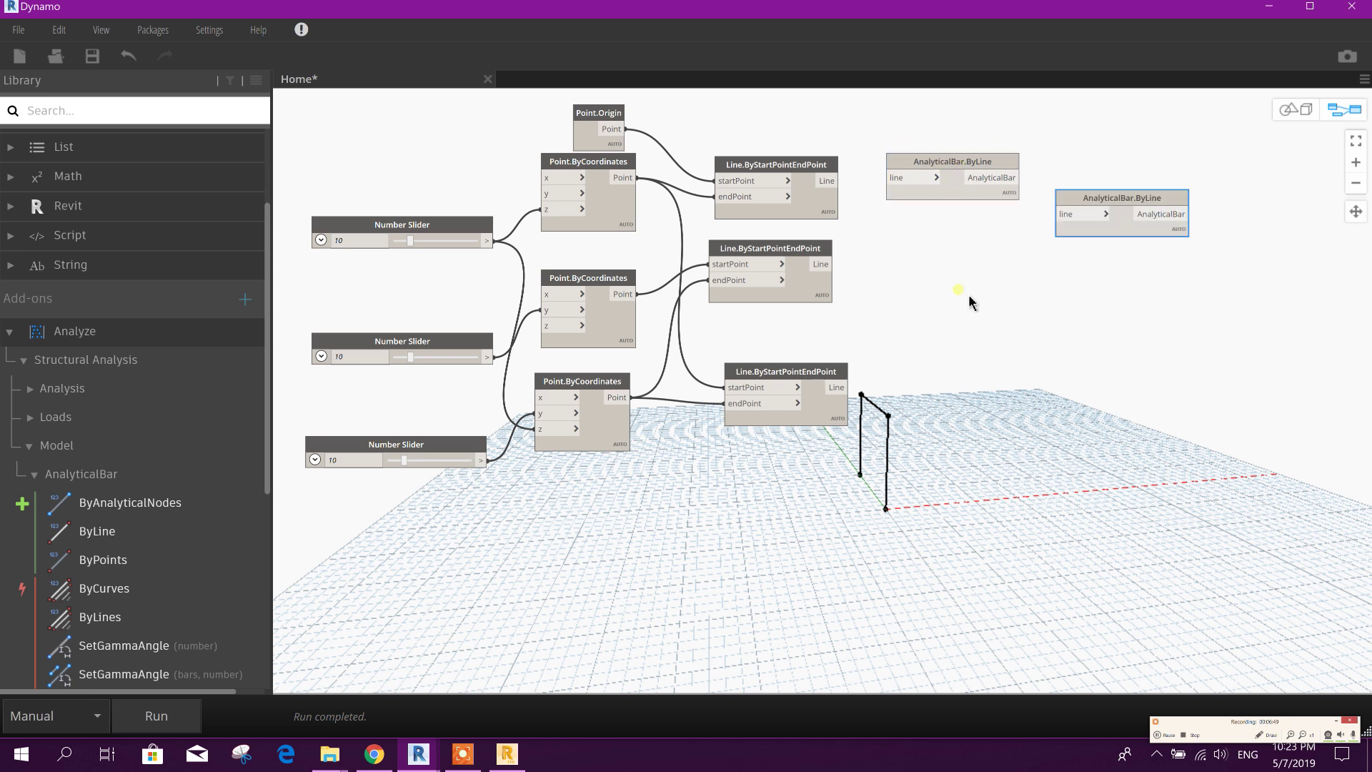
{"action": "left_click_drag", "start_coordinate": [1091, 210], "coordinate": [928, 240]}
{"action": "key", "text": "ctrl+v"}
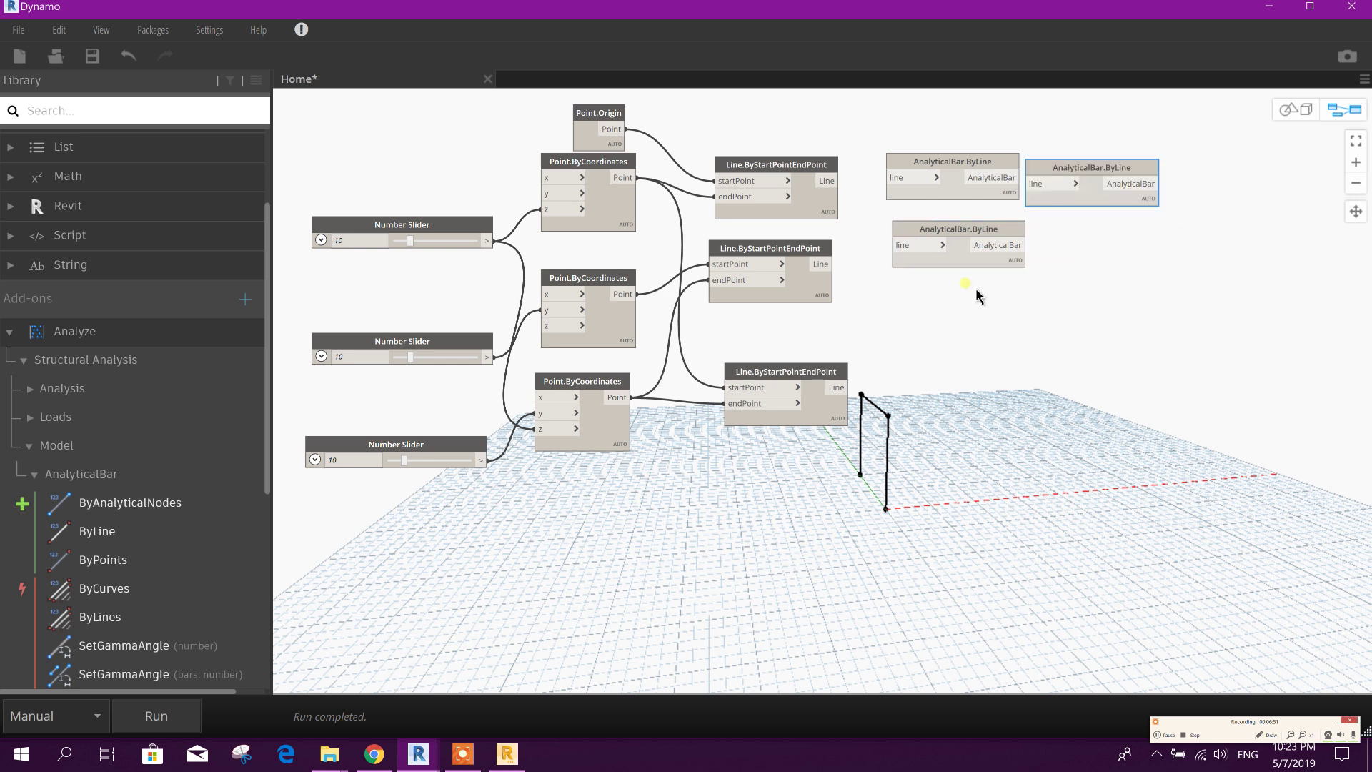
{"action": "left_click_drag", "start_coordinate": [1075, 181], "coordinate": [963, 318]}
Step: Line up the third Line and AnalyticalBar.ByLine nodes, then wire each of the three Line outputs to its matching bar node's line input
{"action": "left_click_drag", "start_coordinate": [831, 372], "coordinate": [799, 340]}
{"action": "left_click", "coordinate": [874, 208]}
{"action": "left_click_drag", "start_coordinate": [828, 181], "coordinate": [887, 178]}
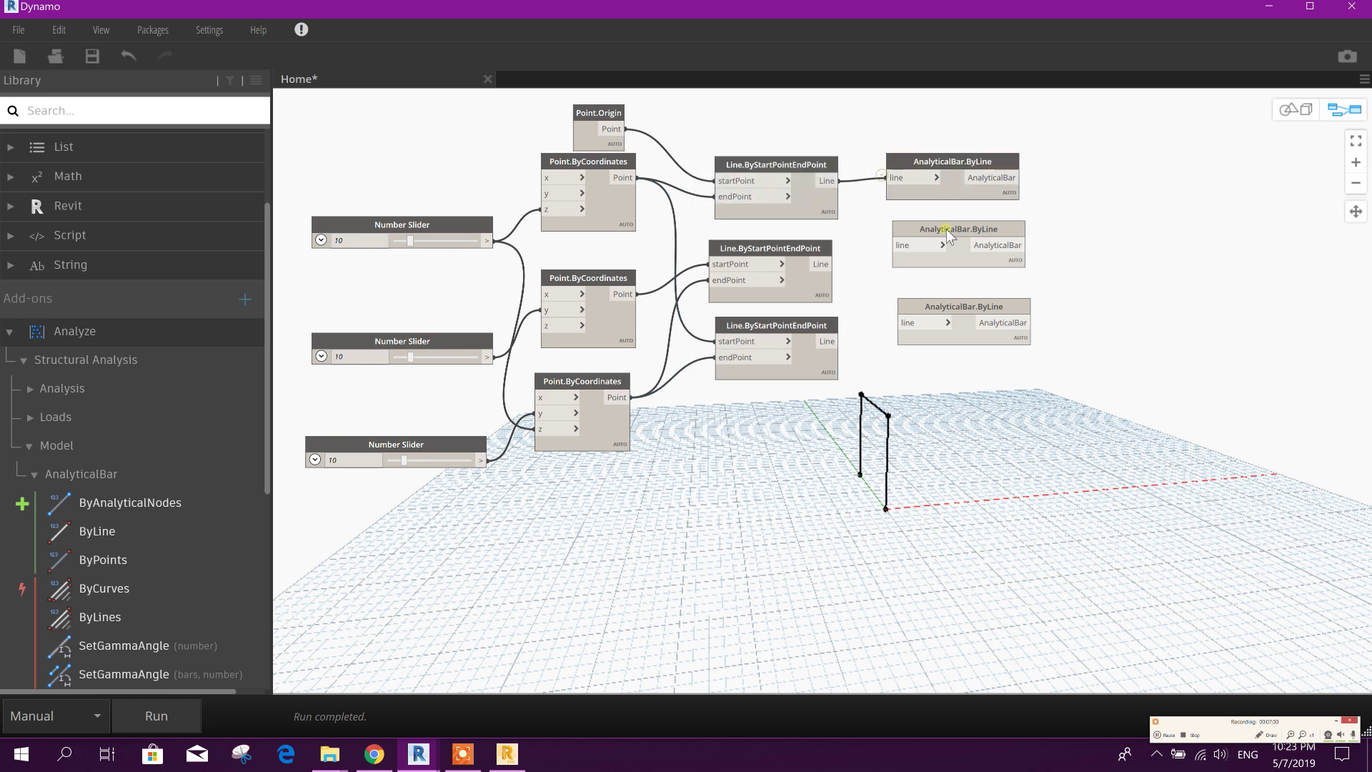
{"action": "left_click_drag", "start_coordinate": [829, 266], "coordinate": [887, 256]}
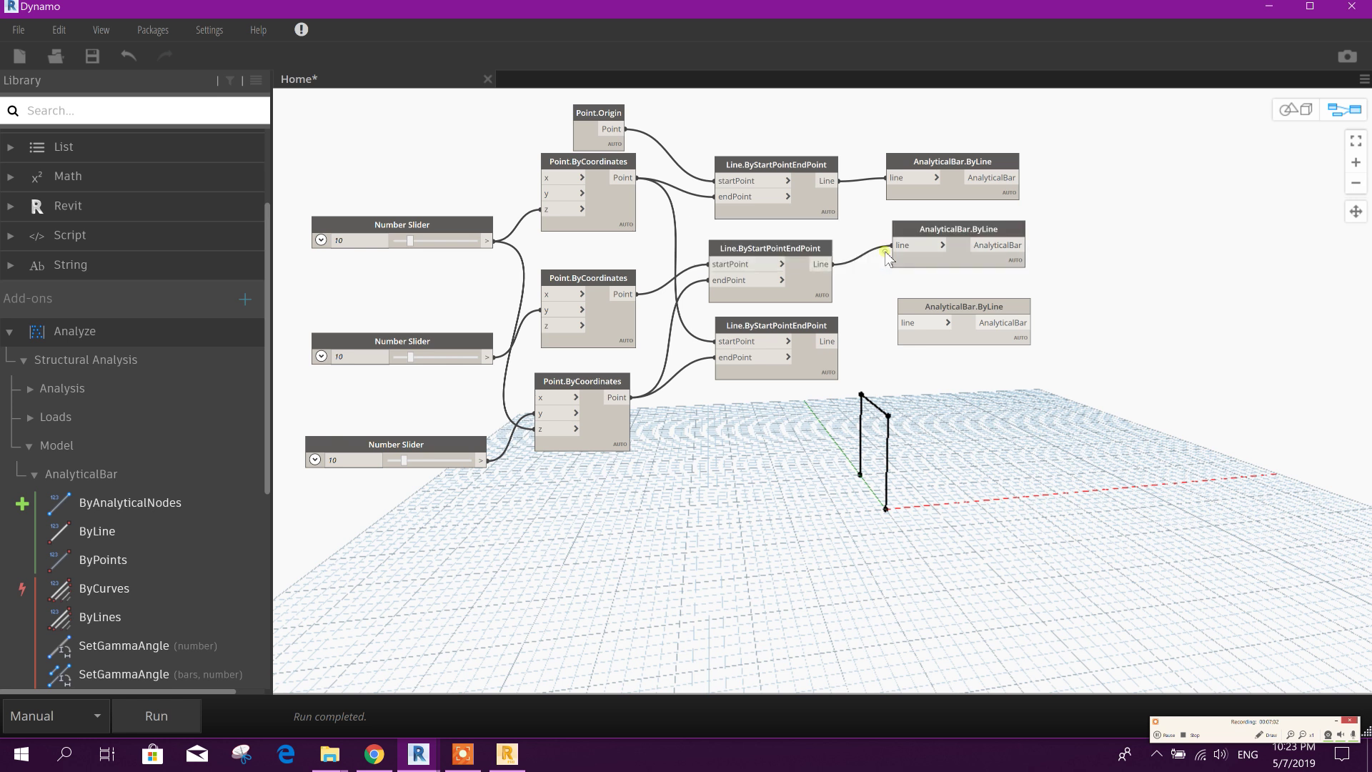
{"action": "left_click_drag", "start_coordinate": [829, 341], "coordinate": [899, 323]}
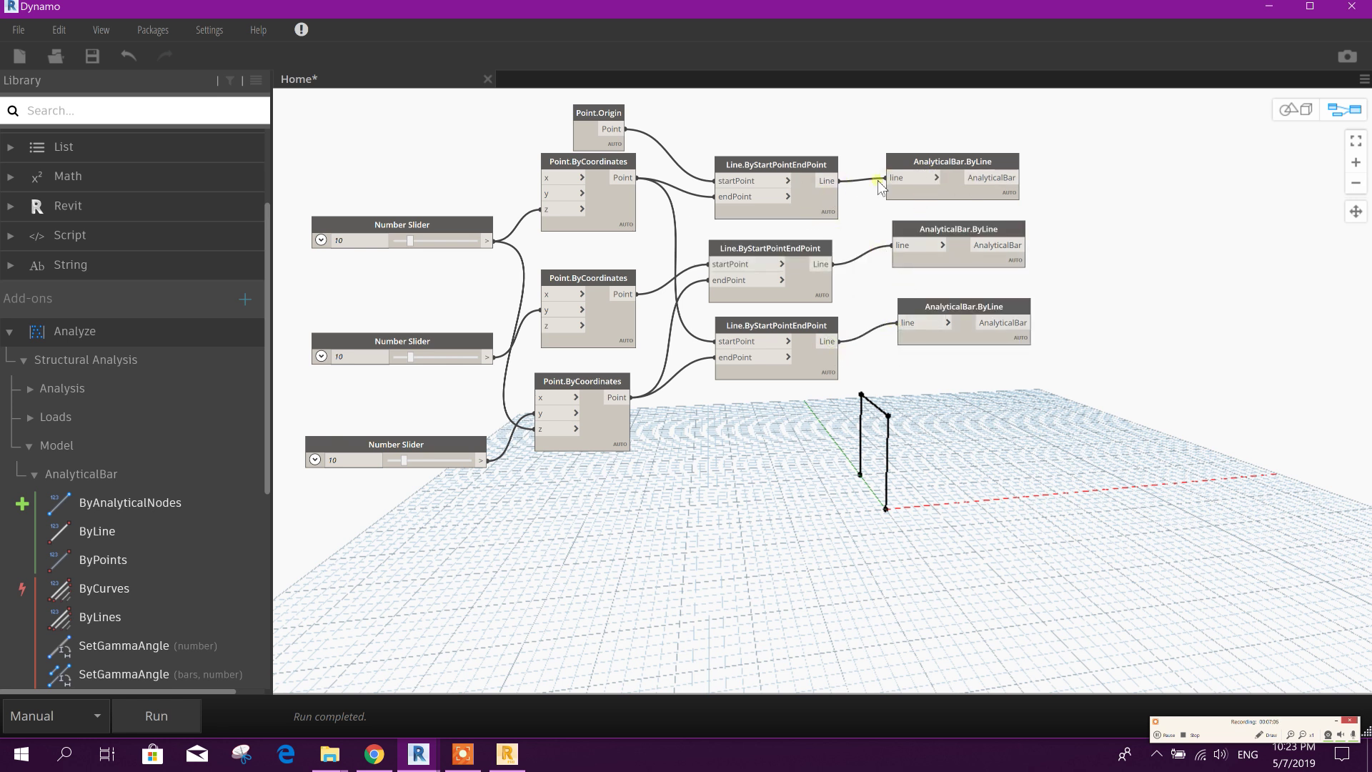
Step: Spread the three rows of Line and AnalyticalBar.ByLine nodes vertically to make room between them
{"action": "left_click_drag", "start_coordinate": [813, 179], "coordinate": [785, 169]}
{"action": "left_click_drag", "start_coordinate": [918, 174], "coordinate": [910, 148]}
{"action": "left_click_drag", "start_coordinate": [830, 248], "coordinate": [836, 238]}
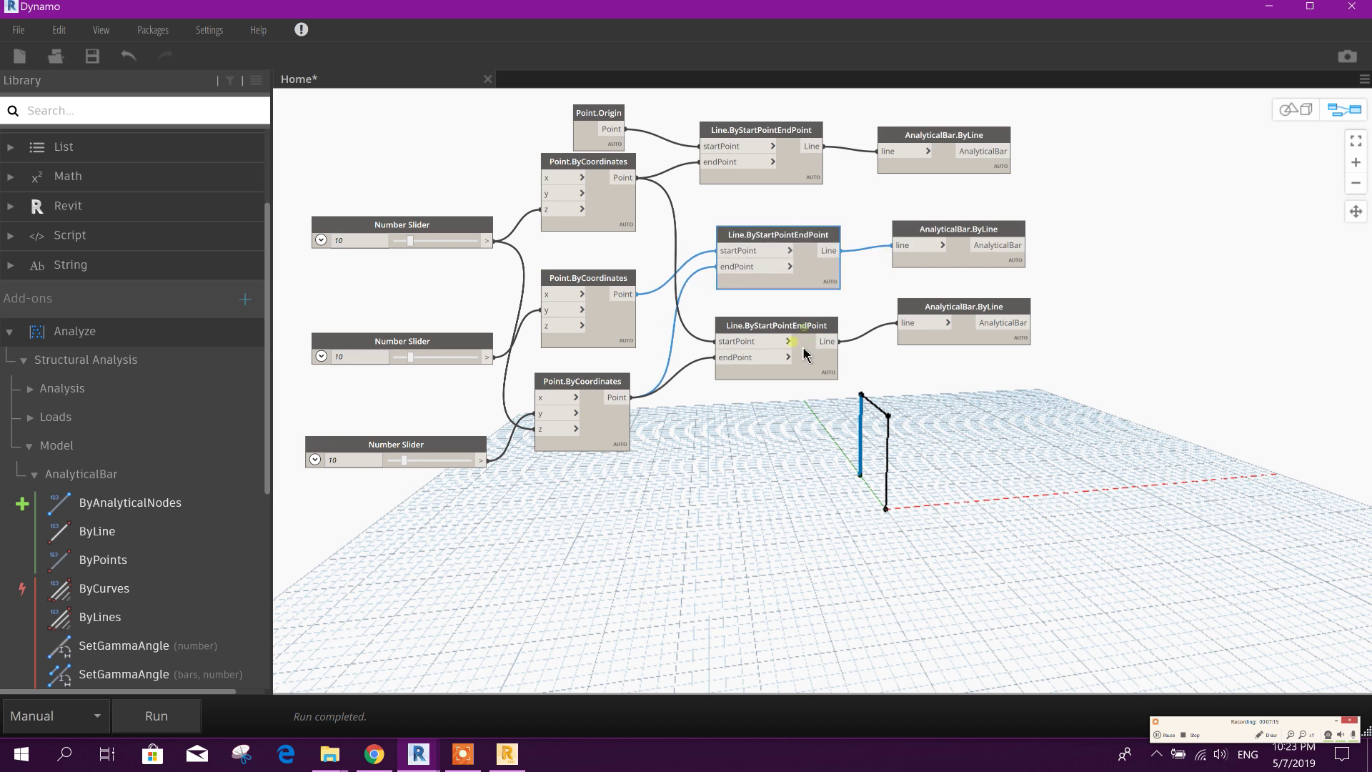
{"action": "left_click_drag", "start_coordinate": [824, 345], "coordinate": [811, 360]}
{"action": "left_click_drag", "start_coordinate": [950, 321], "coordinate": [958, 322]}
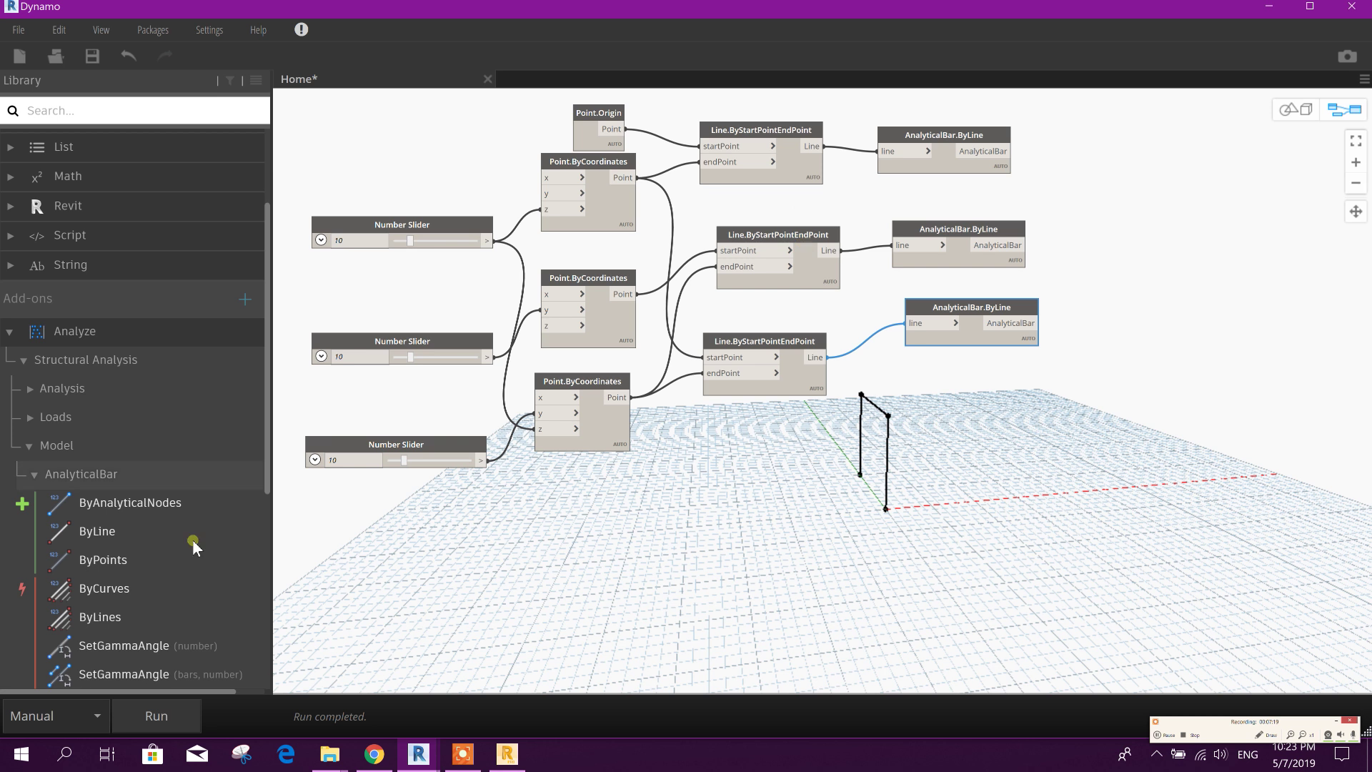
Step: Add a Sections node from the Structural Analysis model's bar attributes and place it below the first Line node
{"action": "left_click", "coordinate": [35, 474]}
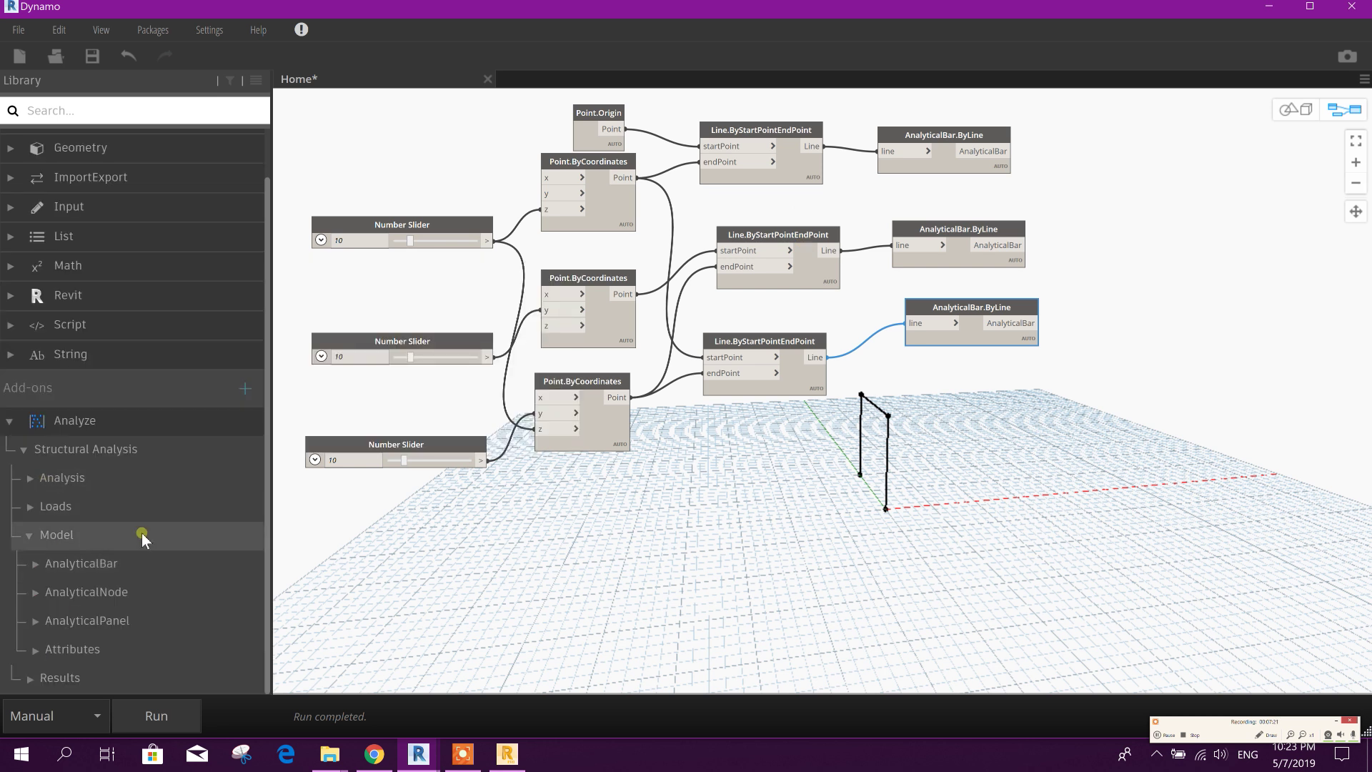
{"action": "left_click", "coordinate": [36, 647]}
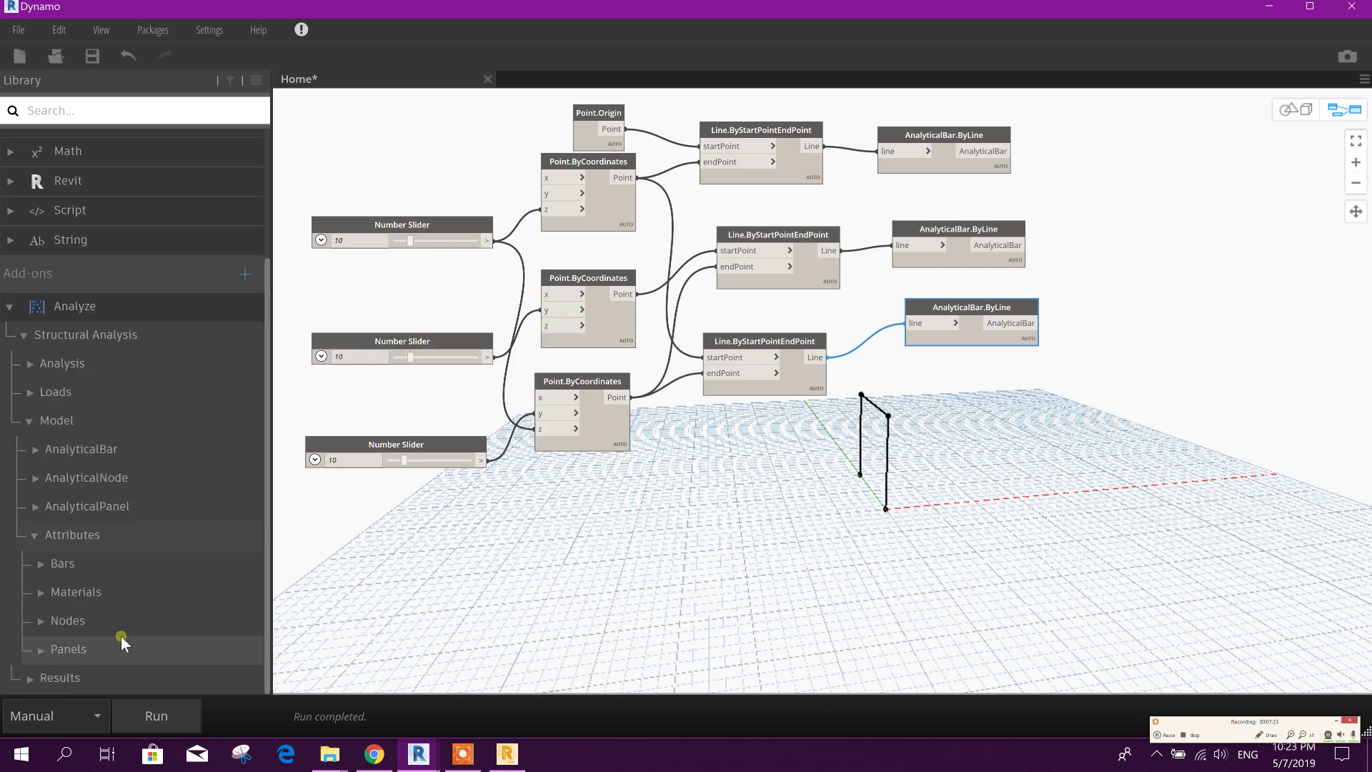
{"action": "left_click", "coordinate": [54, 565]}
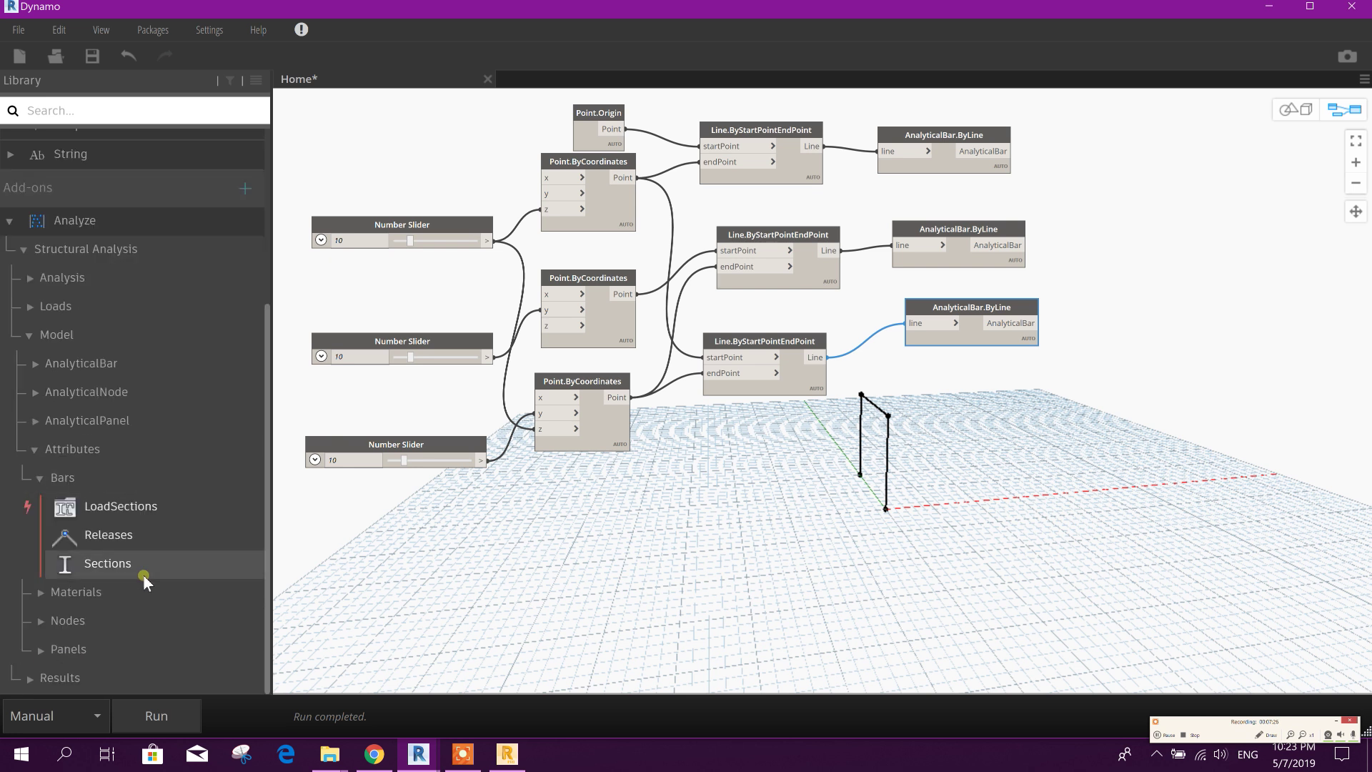
{"action": "mouse_move", "coordinate": [155, 567]}
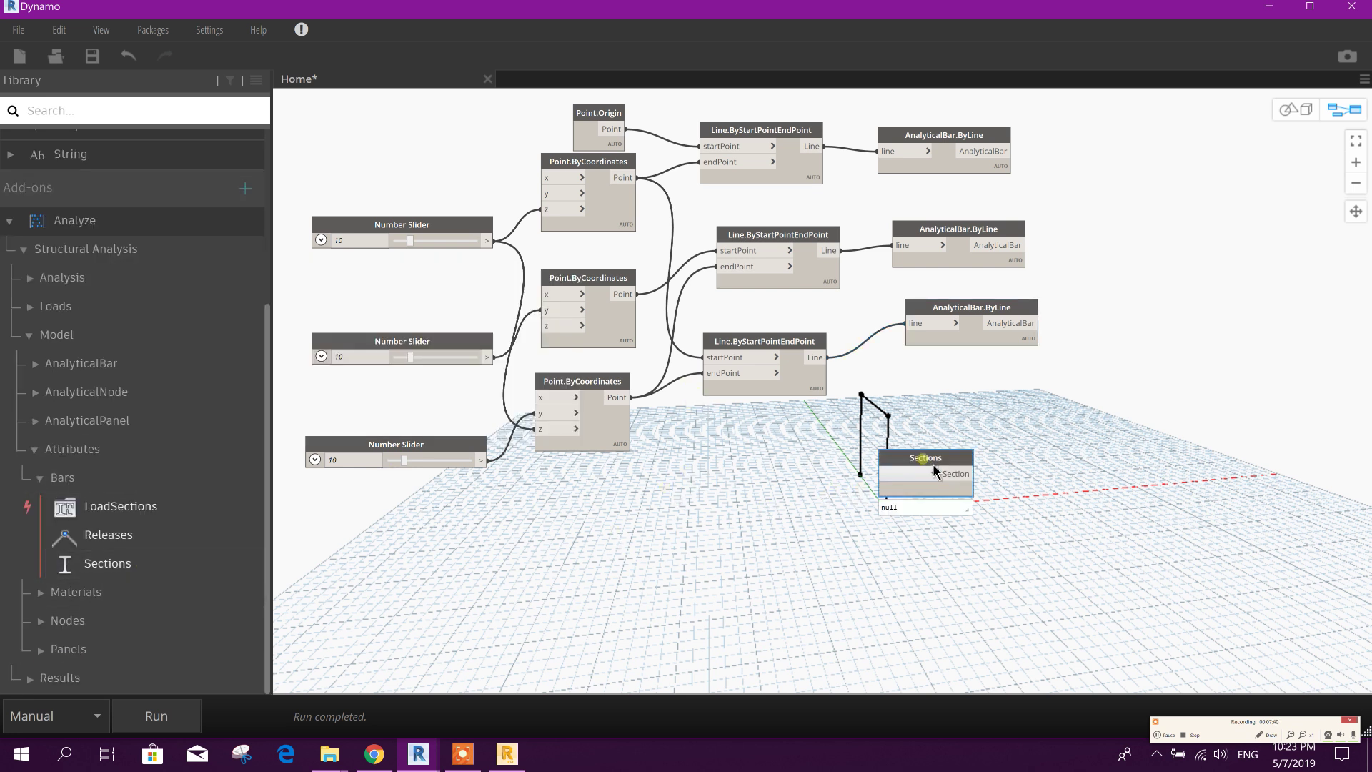
{"action": "left_click_drag", "start_coordinate": [933, 463], "coordinate": [807, 206]}
Step: Set the Sections node to W 16x40 and separate it from the second Line node so the two do not overlap
{"action": "left_click", "coordinate": [799, 214]}
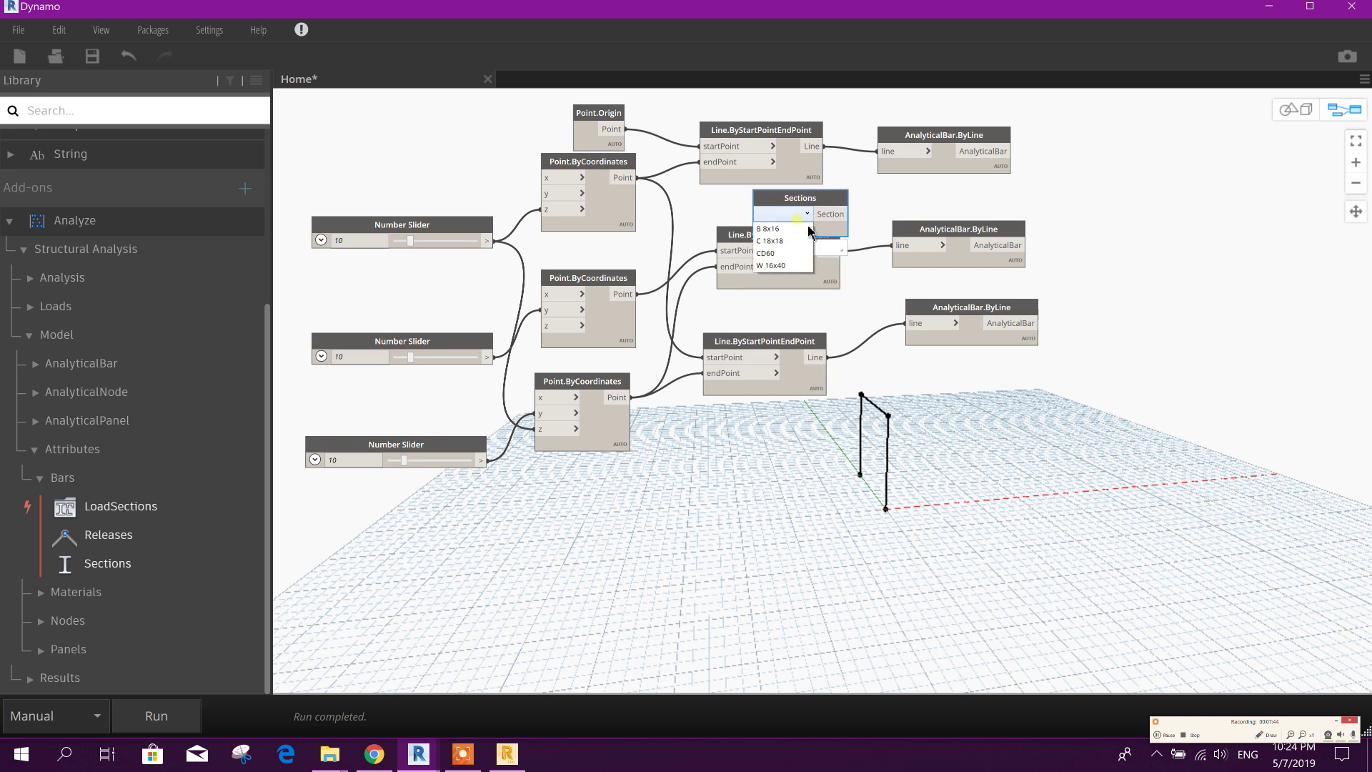
{"action": "left_click", "coordinate": [780, 265]}
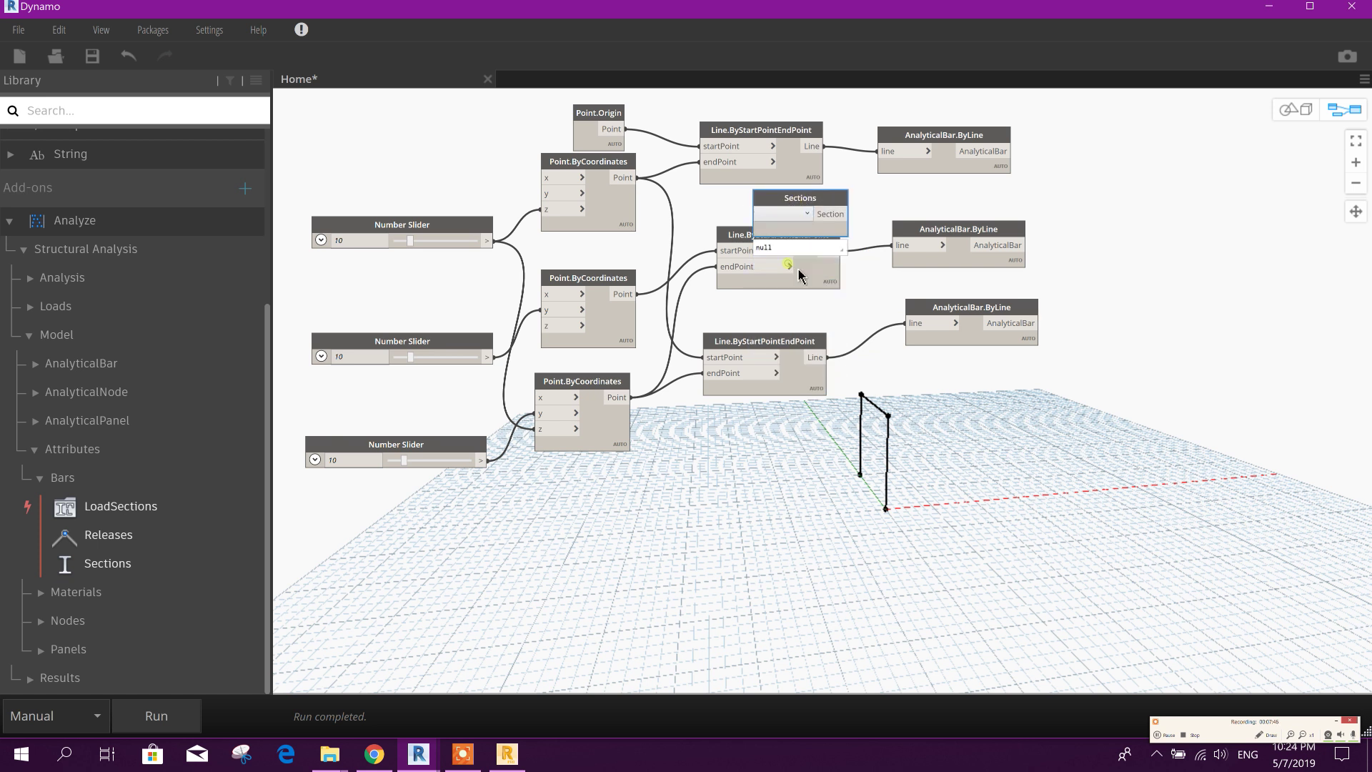
{"action": "left_click_drag", "start_coordinate": [799, 212], "coordinate": [755, 260]}
{"action": "left_click_drag", "start_coordinate": [800, 214], "coordinate": [789, 228]}
{"action": "left_click", "coordinate": [787, 214]}
{"action": "left_click", "coordinate": [780, 213]}
{"action": "left_click", "coordinate": [786, 213]}
{"action": "left_click", "coordinate": [759, 230]}
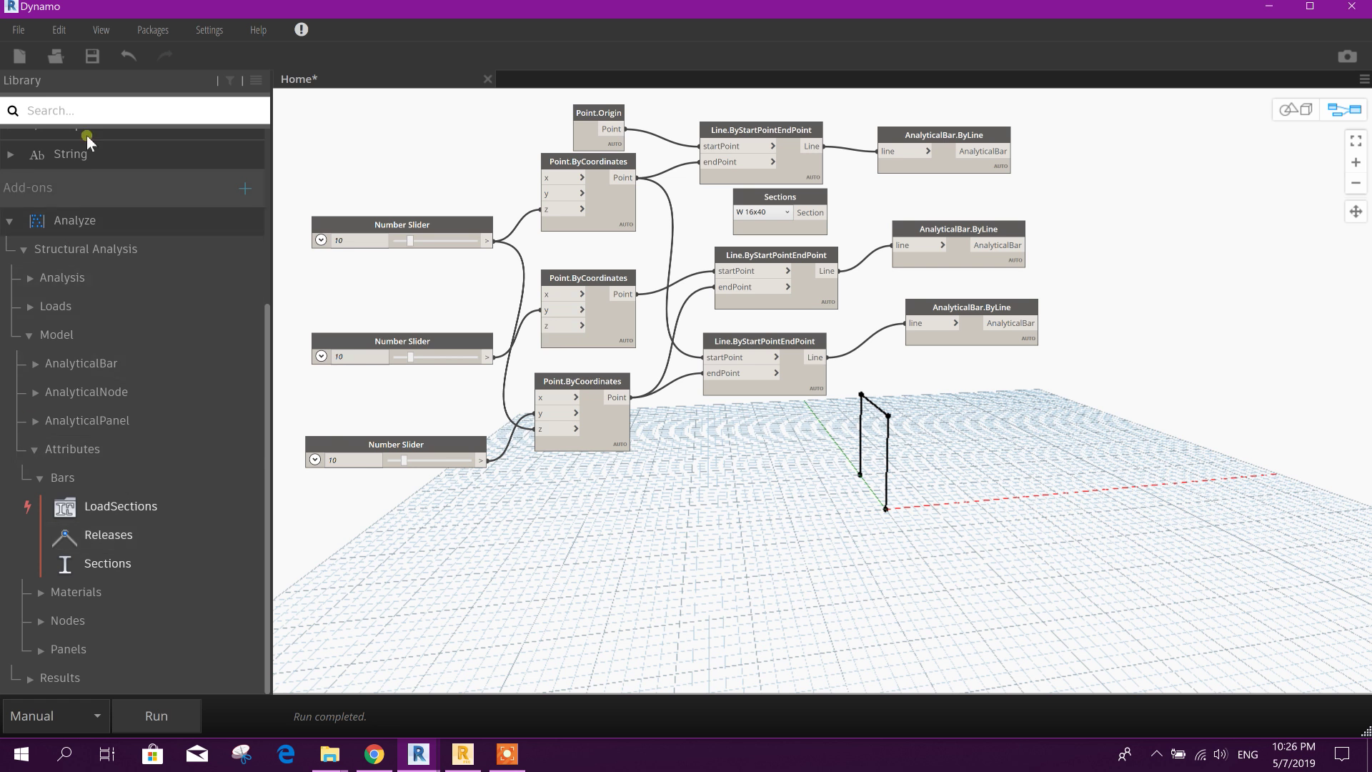
Step: Search the library for "SECTIONBY" and add the single-bar AnalyticalBar.SetSectionByName (name) node from the AnalyticalBar nodes
{"action": "left_click", "coordinate": [90, 110]}
{"action": "type", "text": "SECT"}
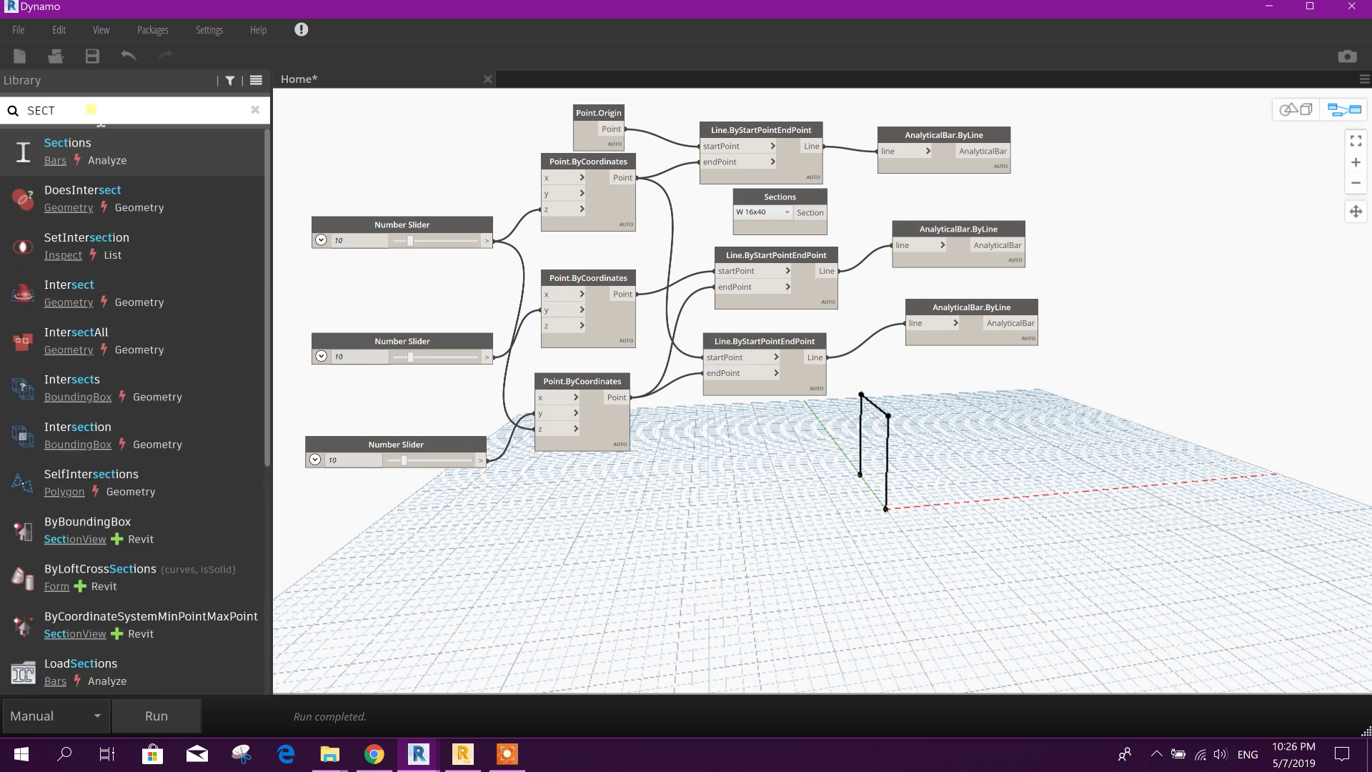
{"action": "type", "text": "ION"}
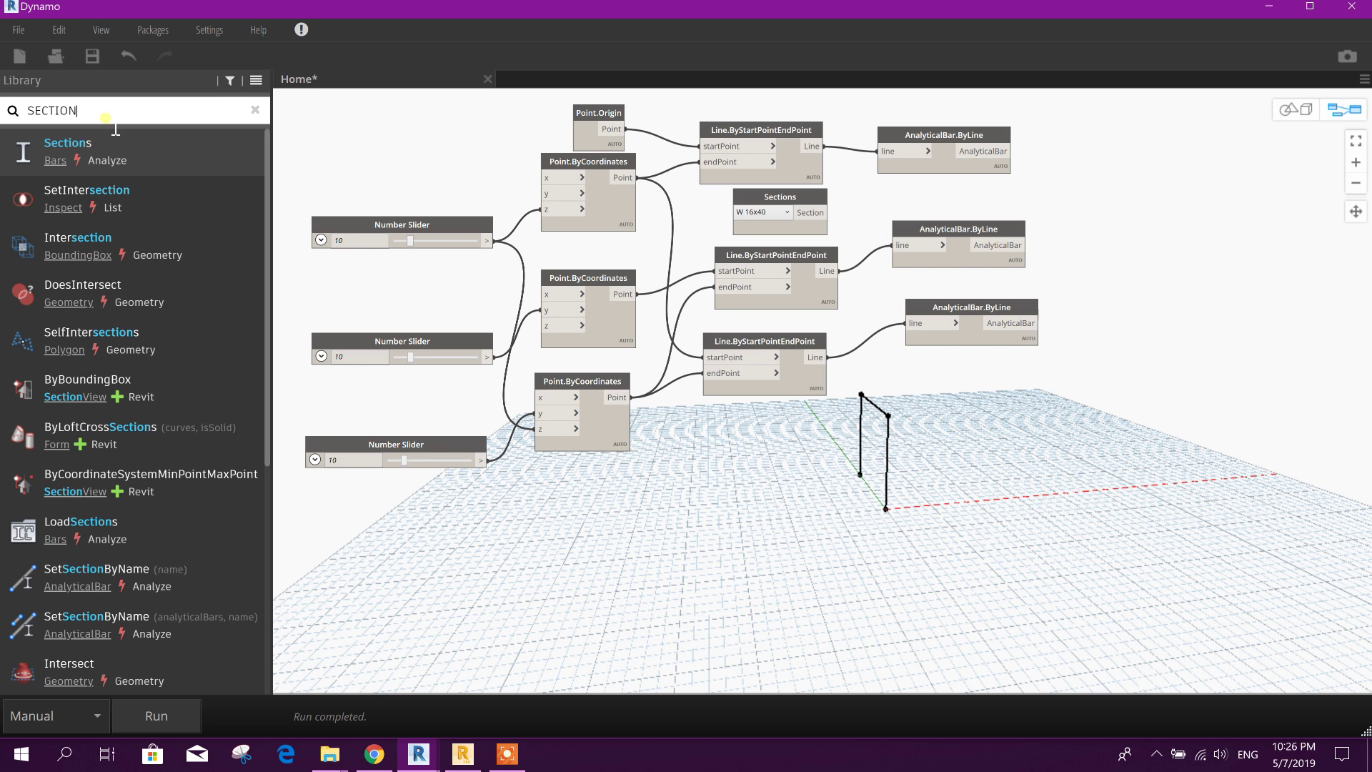
{"action": "type", "text": " B"}
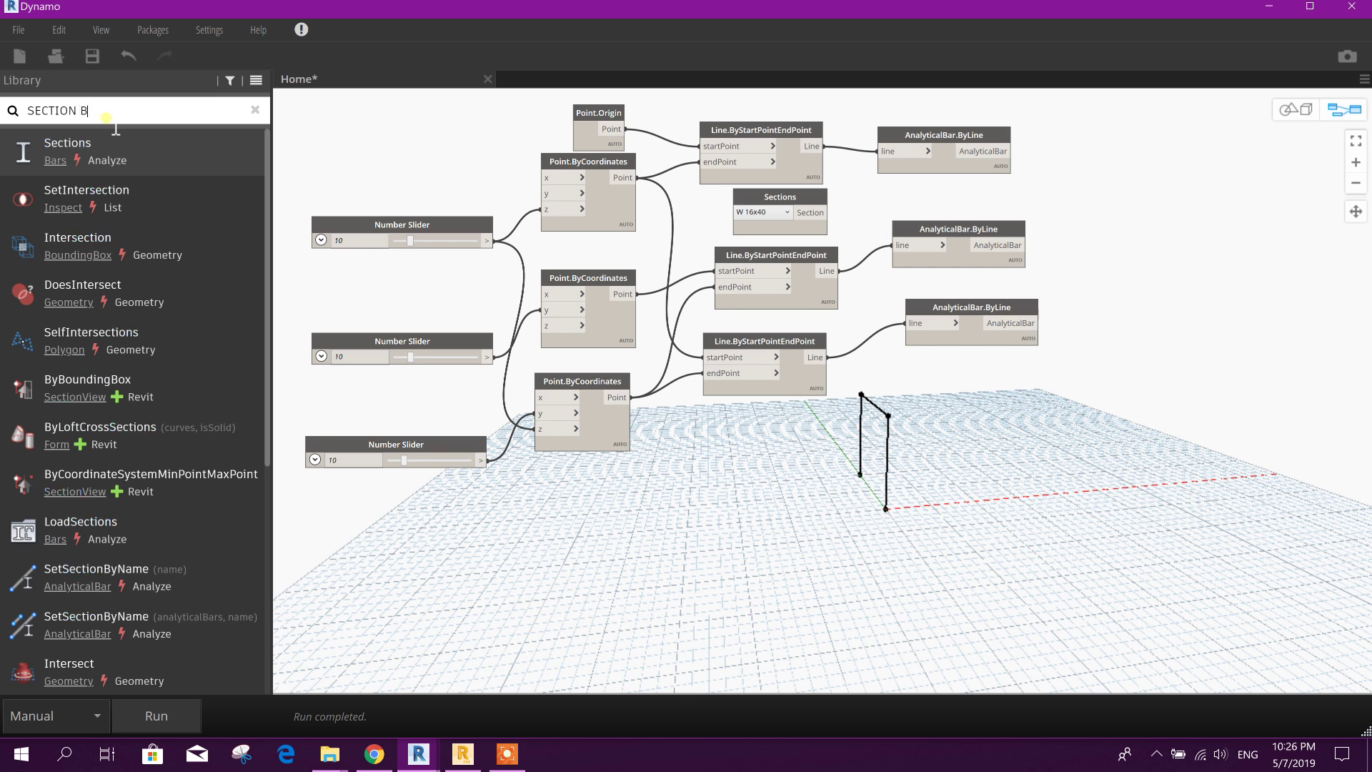
{"action": "type", "text": "Y"}
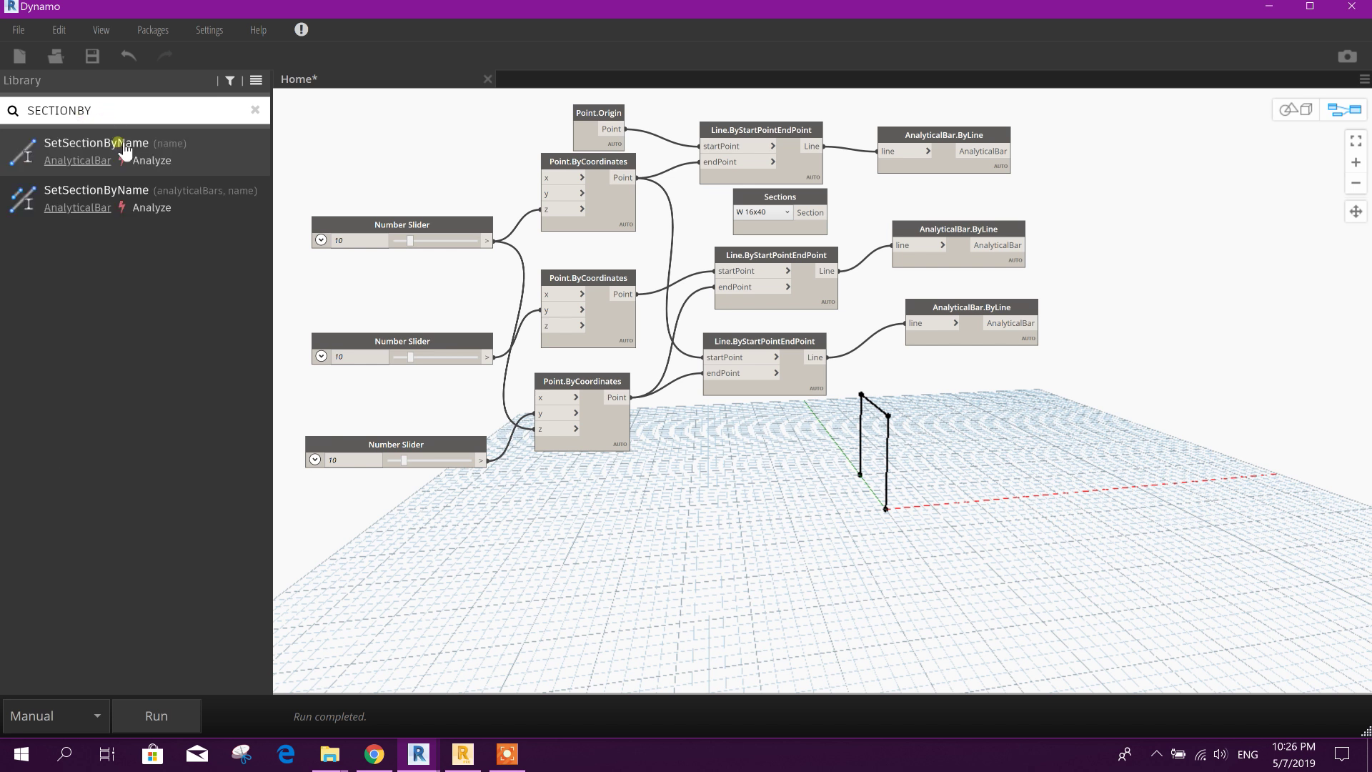
{"action": "mouse_move", "coordinate": [96, 213]}
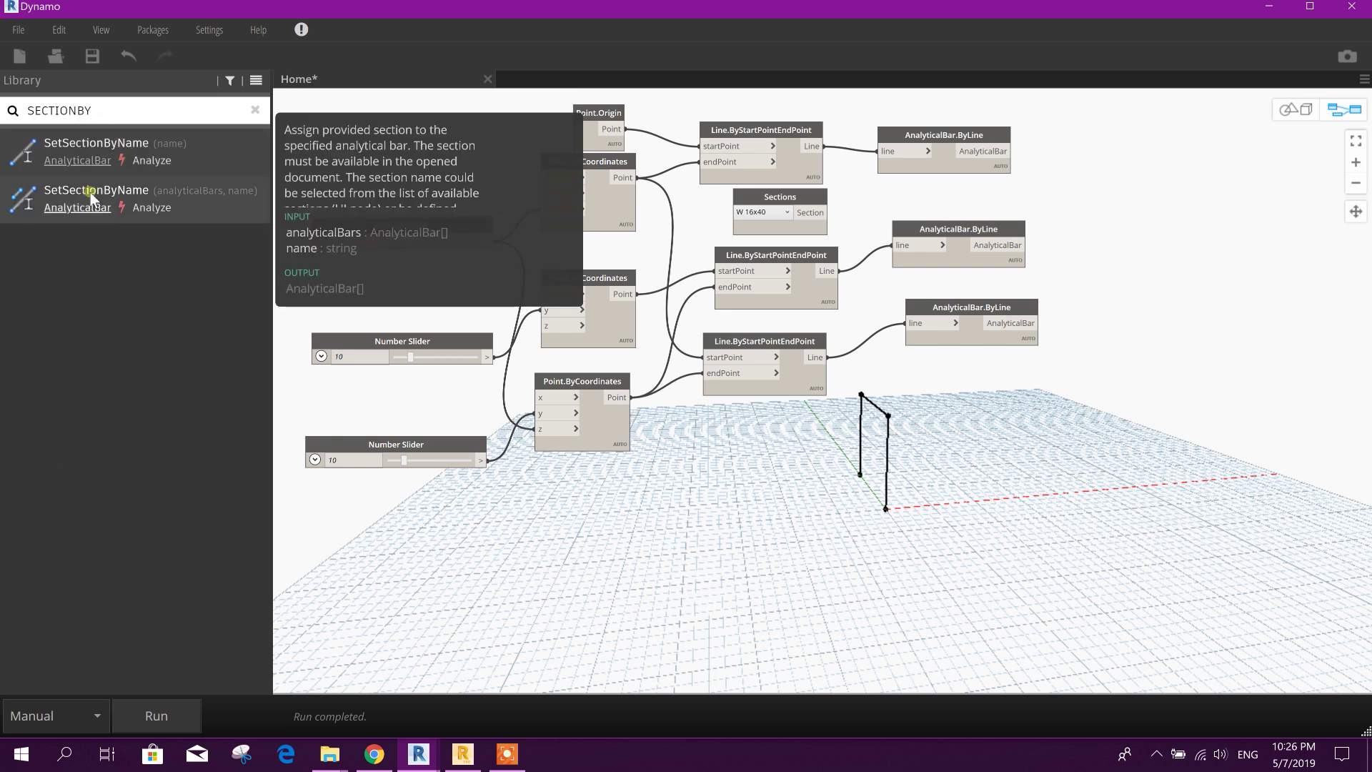
{"action": "left_click", "coordinate": [77, 207]}
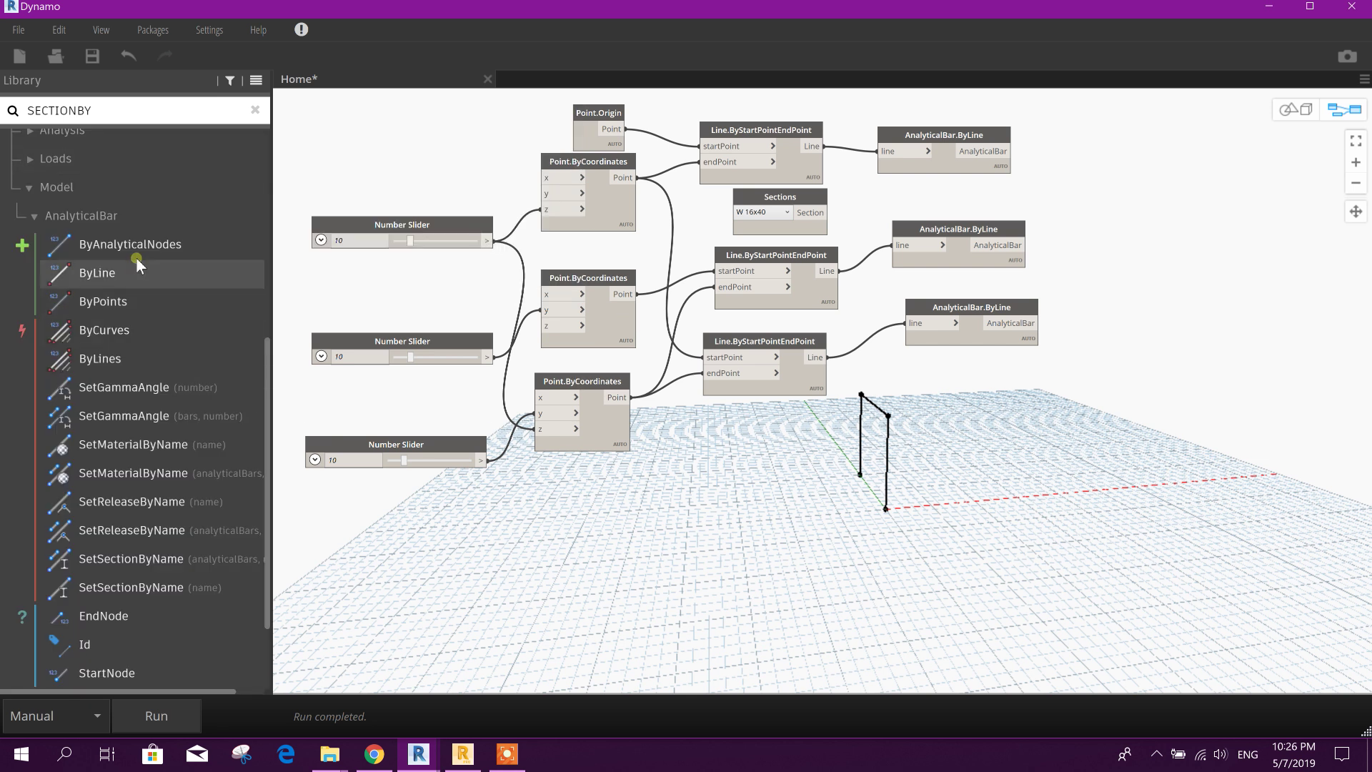
{"action": "left_click", "coordinate": [190, 586]}
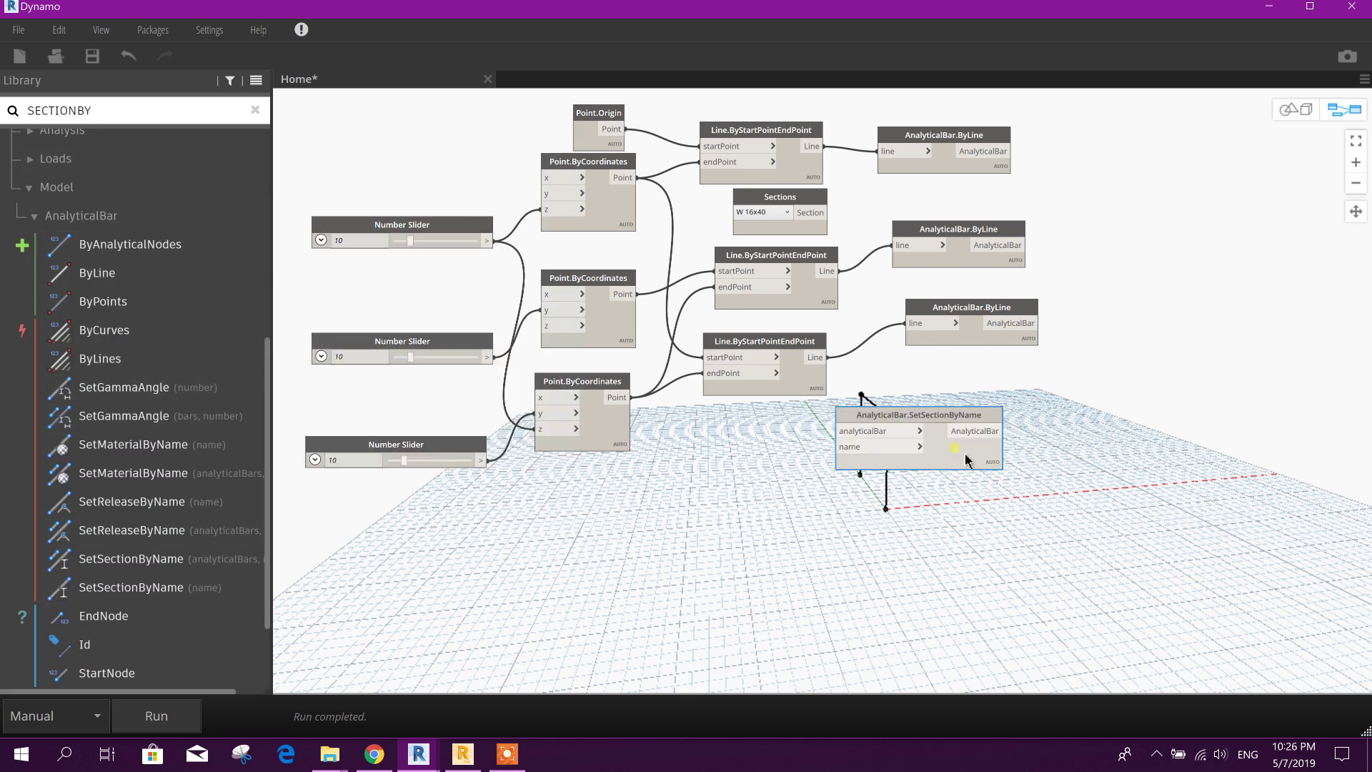
Step: Place the SetSectionByName node beside the first analytical bar, wiring that bar to its analyticalBar input and the section to its name input
{"action": "left_click_drag", "start_coordinate": [939, 431], "coordinate": [1061, 189]}
{"action": "left_click_drag", "start_coordinate": [928, 233], "coordinate": [915, 263]}
{"action": "left_click_drag", "start_coordinate": [1000, 206], "coordinate": [925, 218]}
{"action": "left_click_drag", "start_coordinate": [938, 140], "coordinate": [952, 118]}
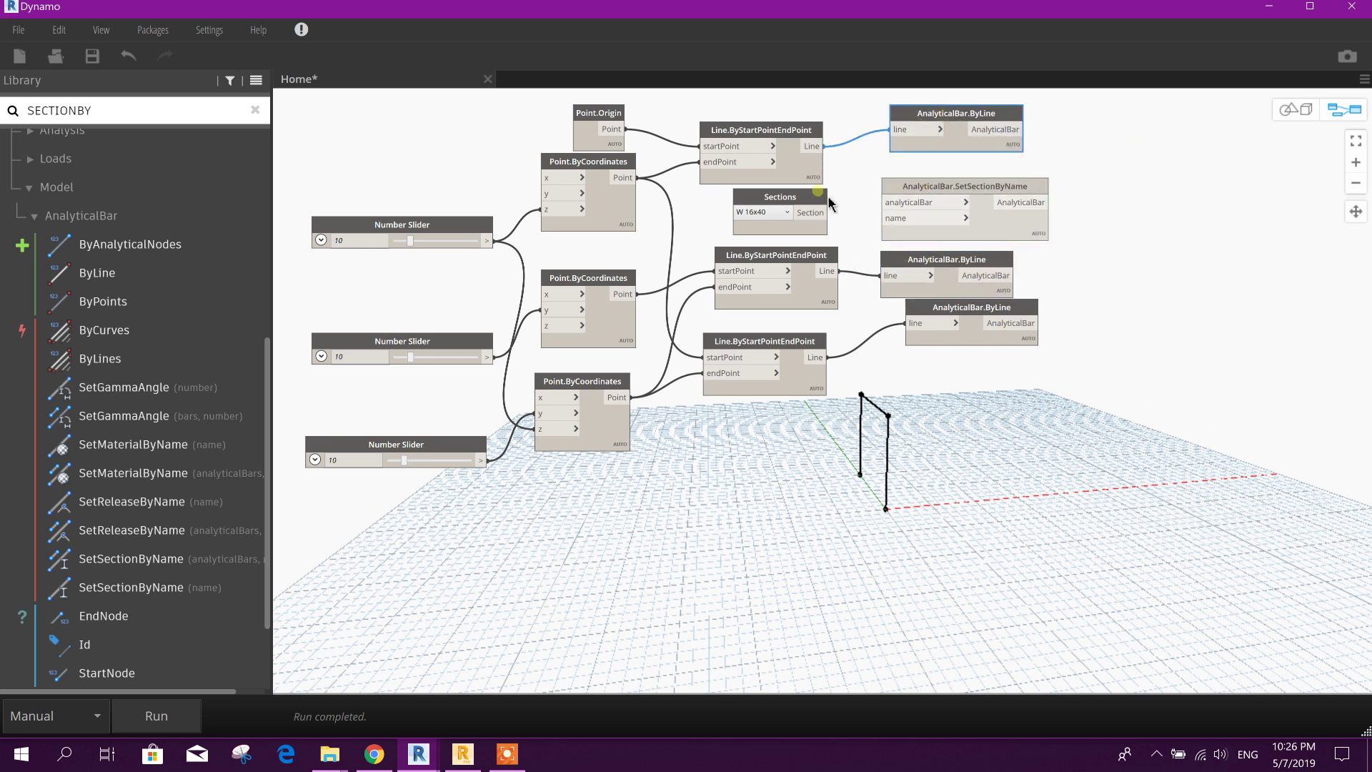
{"action": "left_click_drag", "start_coordinate": [827, 212], "coordinate": [885, 222]}
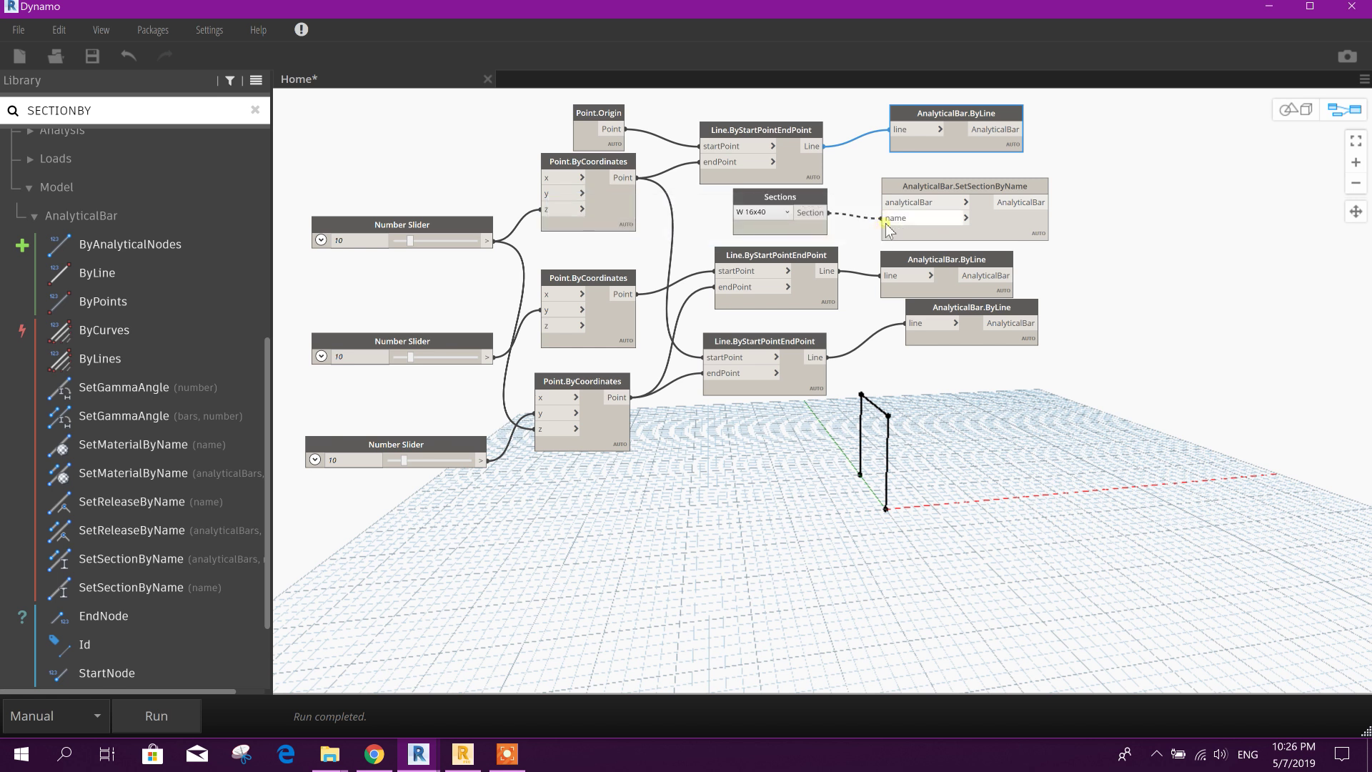
{"action": "left_click_drag", "start_coordinate": [944, 186], "coordinate": [1009, 173]}
{"action": "left_click_drag", "start_coordinate": [1105, 169], "coordinate": [1161, 137]}
Step: Duplicate the Sections and SetSectionByName pair twice and move the copies to free space below the graph
{"action": "left_click", "coordinate": [813, 218]}
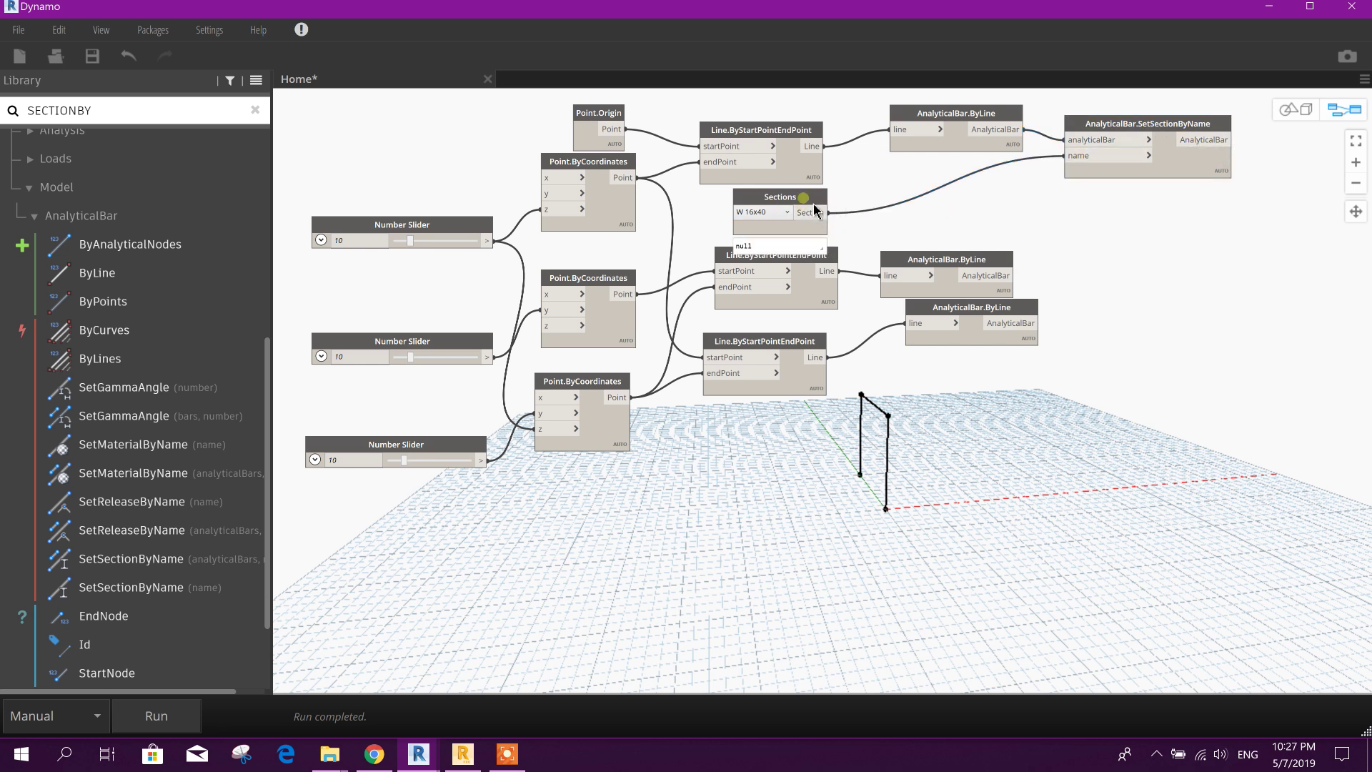
{"action": "left_click", "coordinate": [815, 207]}
{"action": "left_click", "coordinate": [1159, 143], "text": "shift"}
{"action": "left_click", "coordinate": [772, 493]}
{"action": "key", "text": "ctrl+v"}
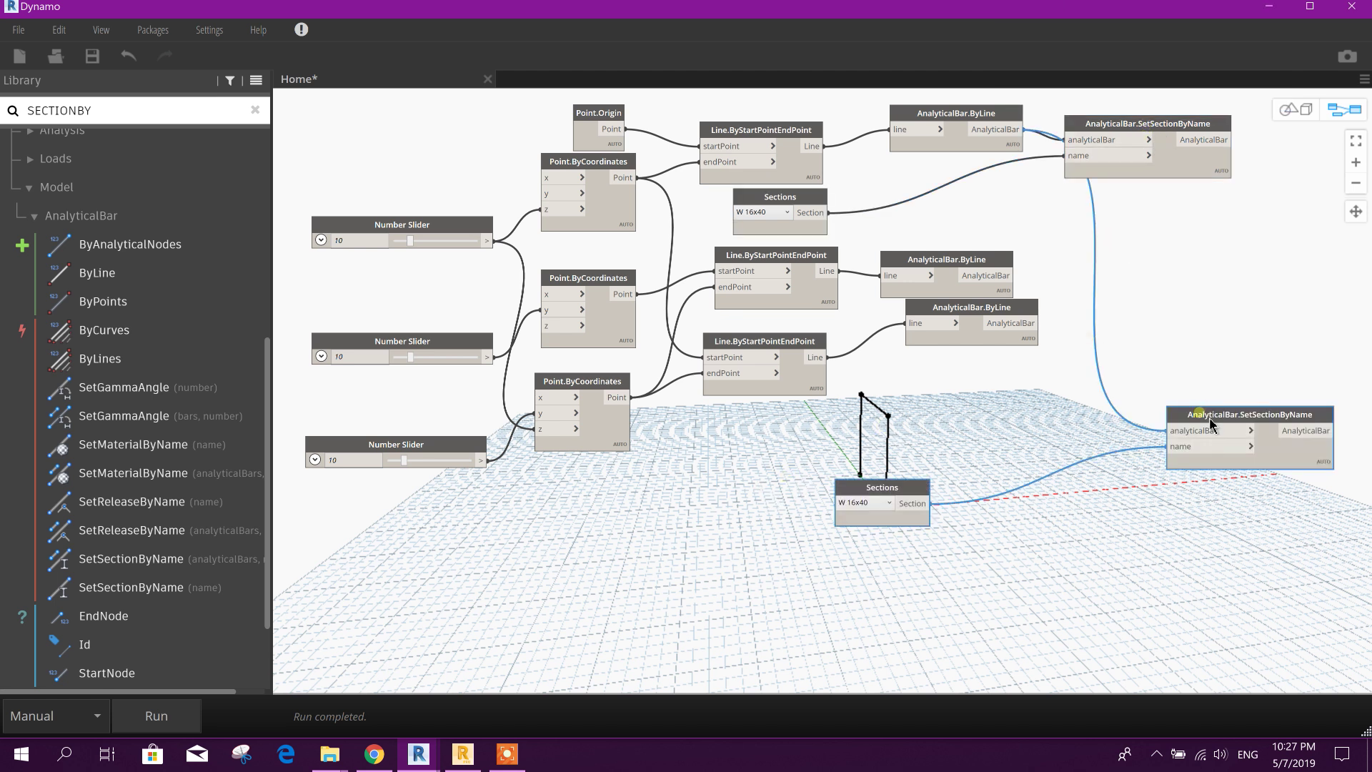
{"action": "left_click_drag", "start_coordinate": [1172, 429], "coordinate": [993, 455]}
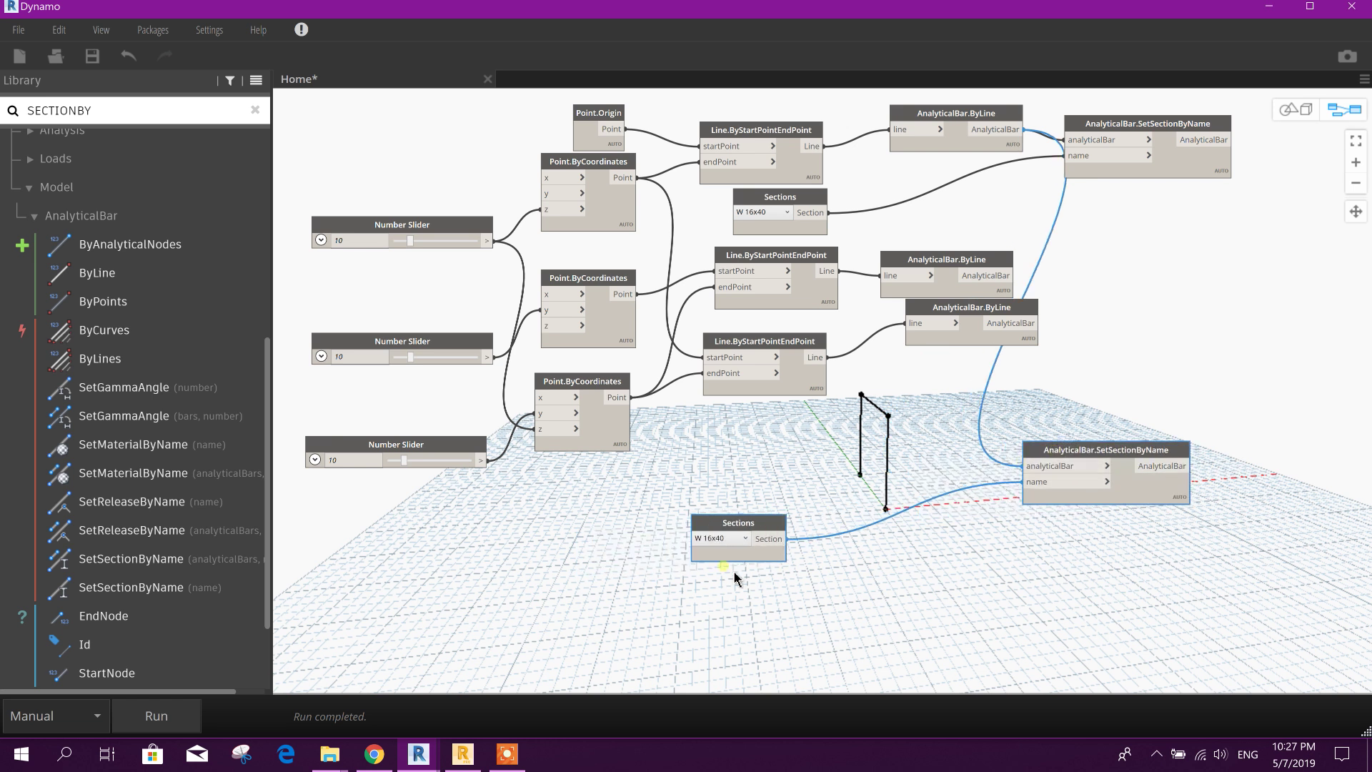
{"action": "key", "text": "ctrl+v"}
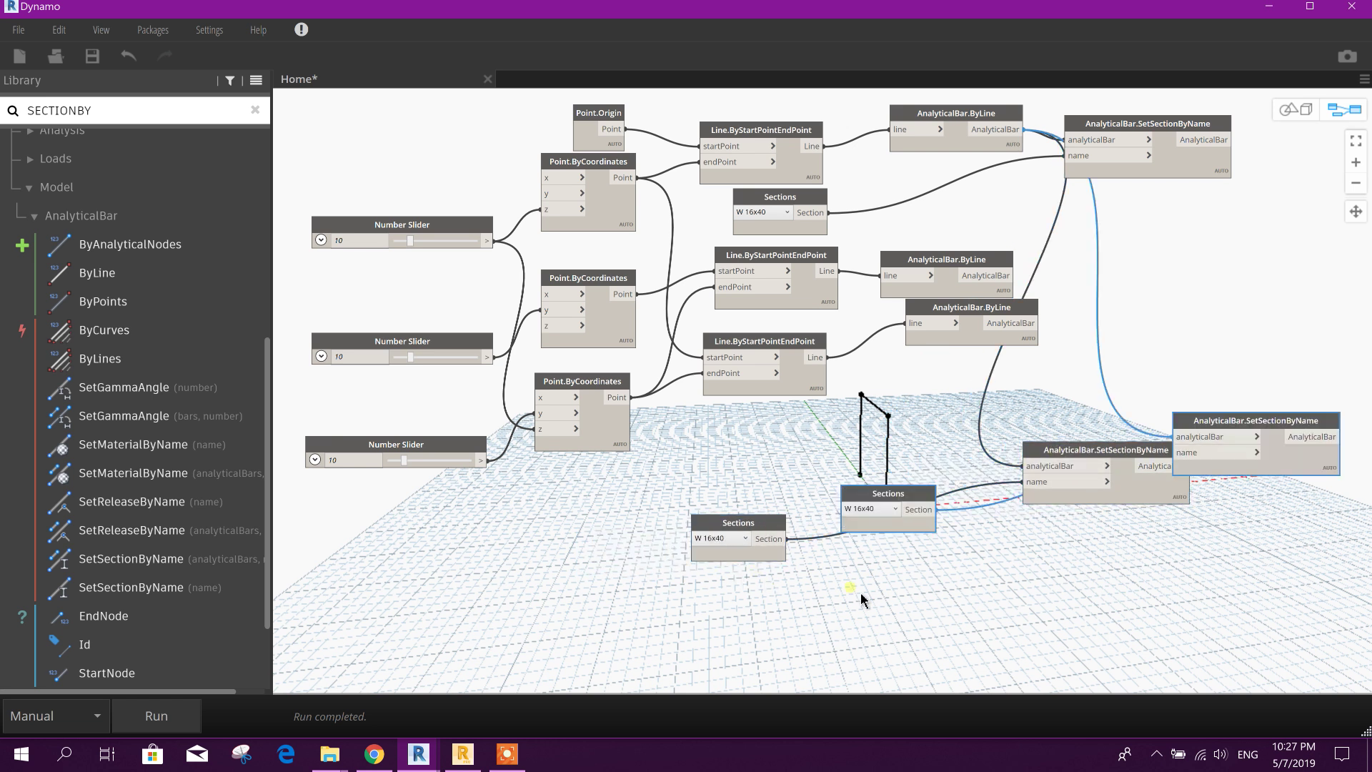
{"action": "left_click_drag", "start_coordinate": [1234, 429], "coordinate": [1279, 534]}
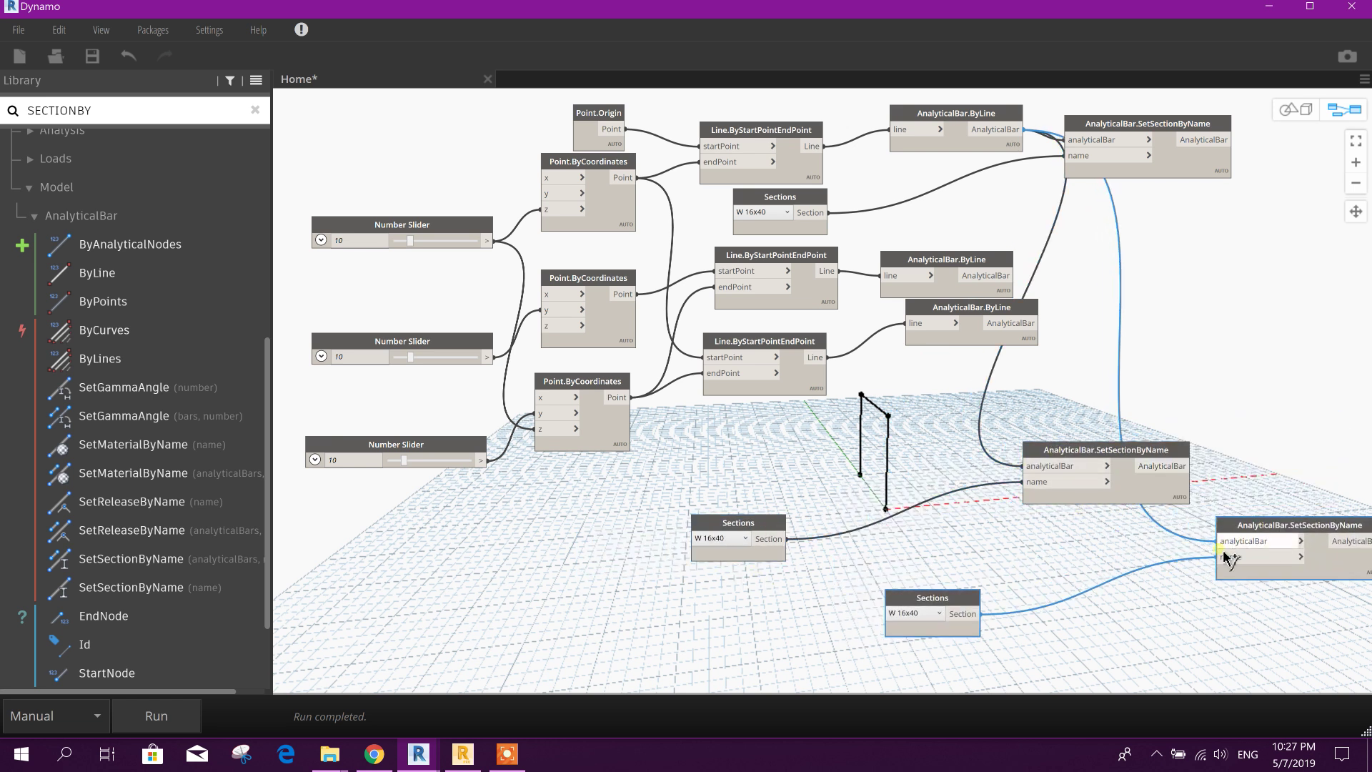
Step: Disconnect the analyticalBar and name inputs of both copied SetSectionByName nodes and move the first copy up
{"action": "left_click", "coordinate": [1229, 543]}
{"action": "left_click", "coordinate": [1232, 343]}
{"action": "left_click", "coordinate": [1225, 560]}
{"action": "left_click", "coordinate": [1106, 598]}
{"action": "left_click_drag", "start_coordinate": [1061, 453], "coordinate": [1036, 436]}
{"action": "left_click", "coordinate": [1172, 368]}
{"action": "left_click", "coordinate": [1110, 277]}
Step: Lower the third Line and bar row, placing one Sections copy below the second Line node and one SetSectionByName copy beside the second bar
{"action": "left_click_drag", "start_coordinate": [757, 530], "coordinate": [715, 464]}
{"action": "left_click_drag", "start_coordinate": [904, 607], "coordinate": [723, 548]}
{"action": "left_click_drag", "start_coordinate": [731, 480], "coordinate": [977, 210]}
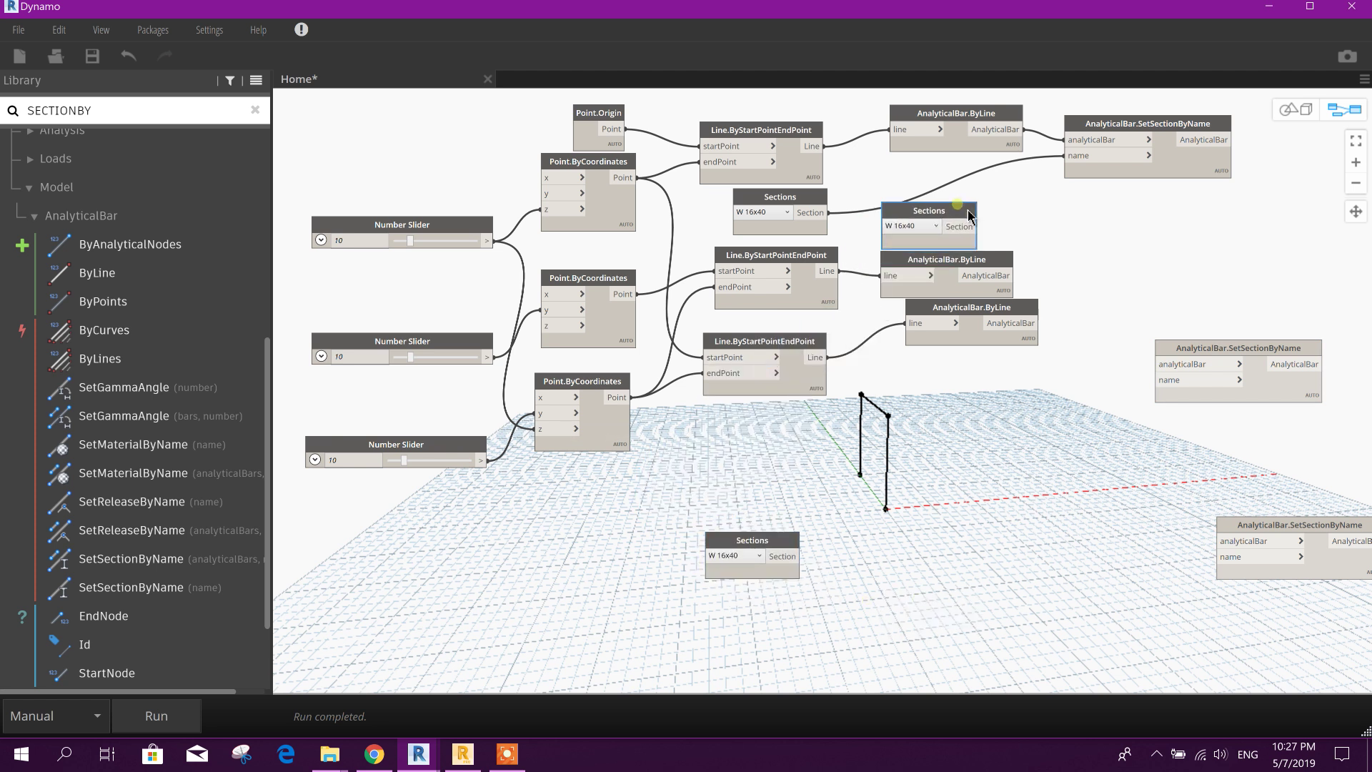
{"action": "left_click_drag", "start_coordinate": [806, 347], "coordinate": [783, 398]}
{"action": "left_click_drag", "start_coordinate": [981, 316], "coordinate": [966, 390]}
{"action": "left_click_drag", "start_coordinate": [933, 229], "coordinate": [788, 347]}
{"action": "left_click_drag", "start_coordinate": [1208, 361], "coordinate": [1108, 272]}
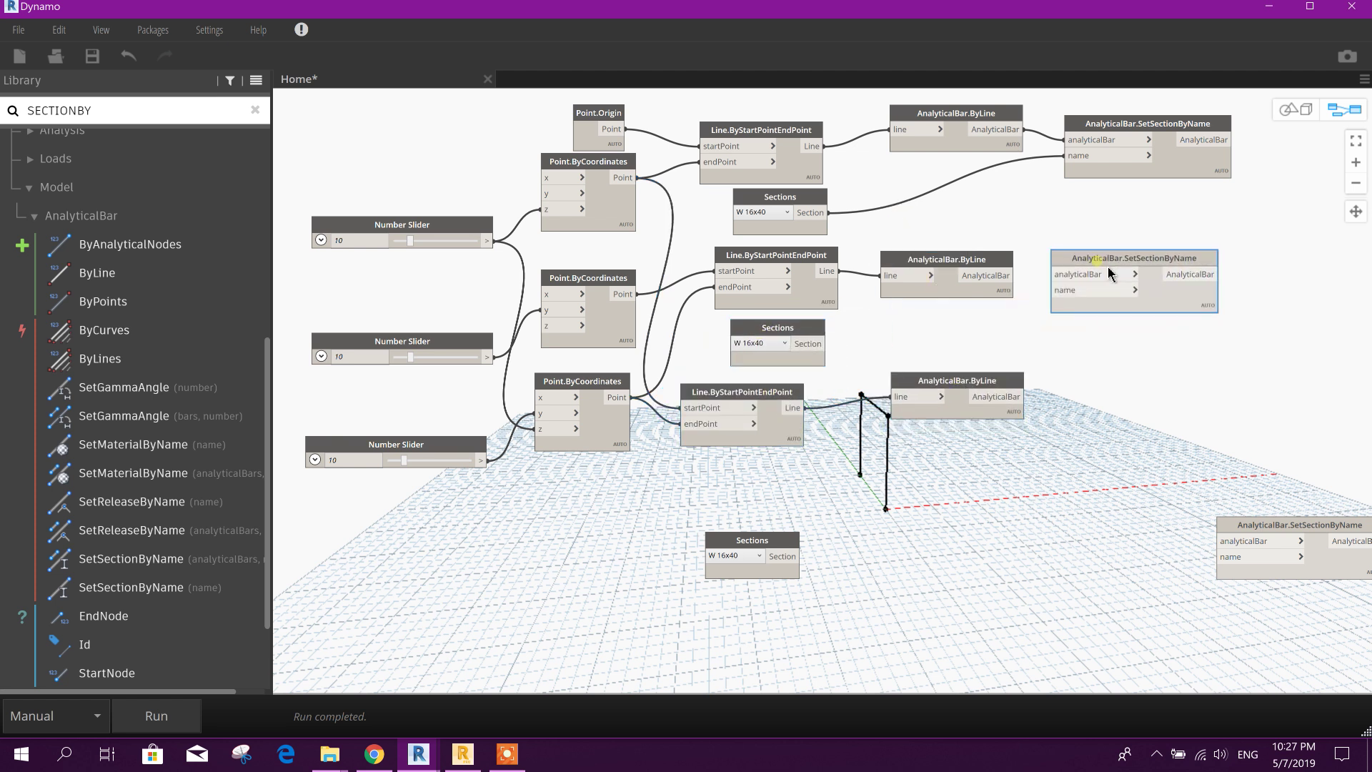
Step: Set the second Sections node to W 16x40 and wire it and the second analytical bar into the second SetSectionByName node
{"action": "left_click", "coordinate": [784, 344]}
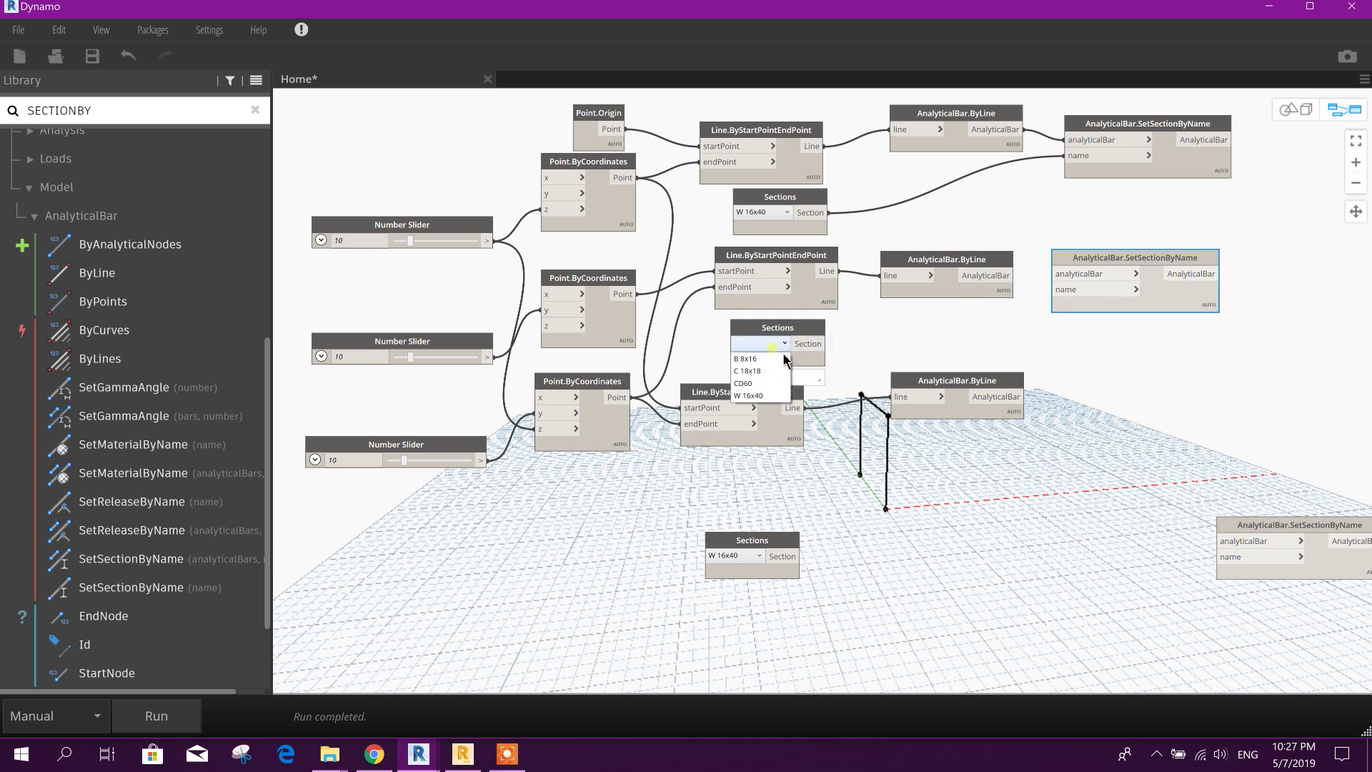
{"action": "left_click", "coordinate": [853, 482]}
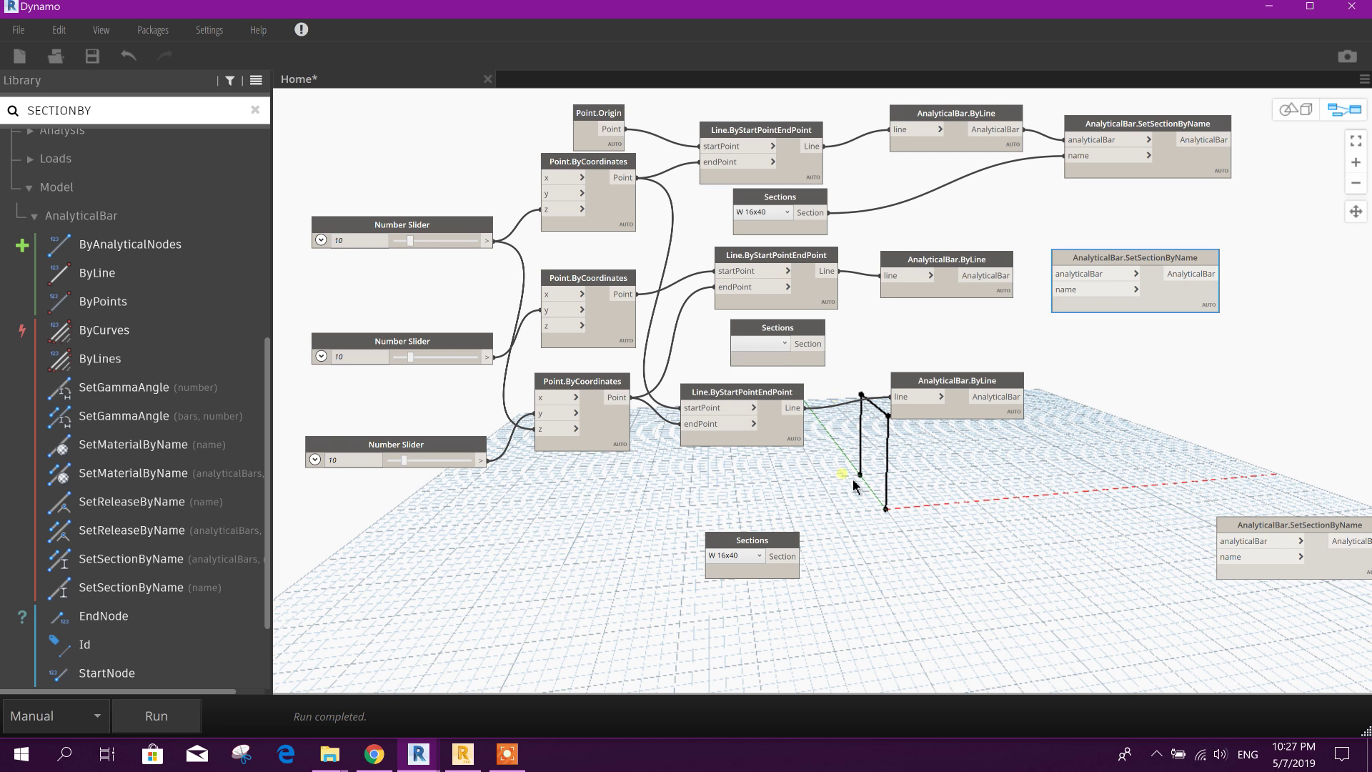
{"action": "left_click_drag", "start_coordinate": [819, 338], "coordinate": [800, 341]}
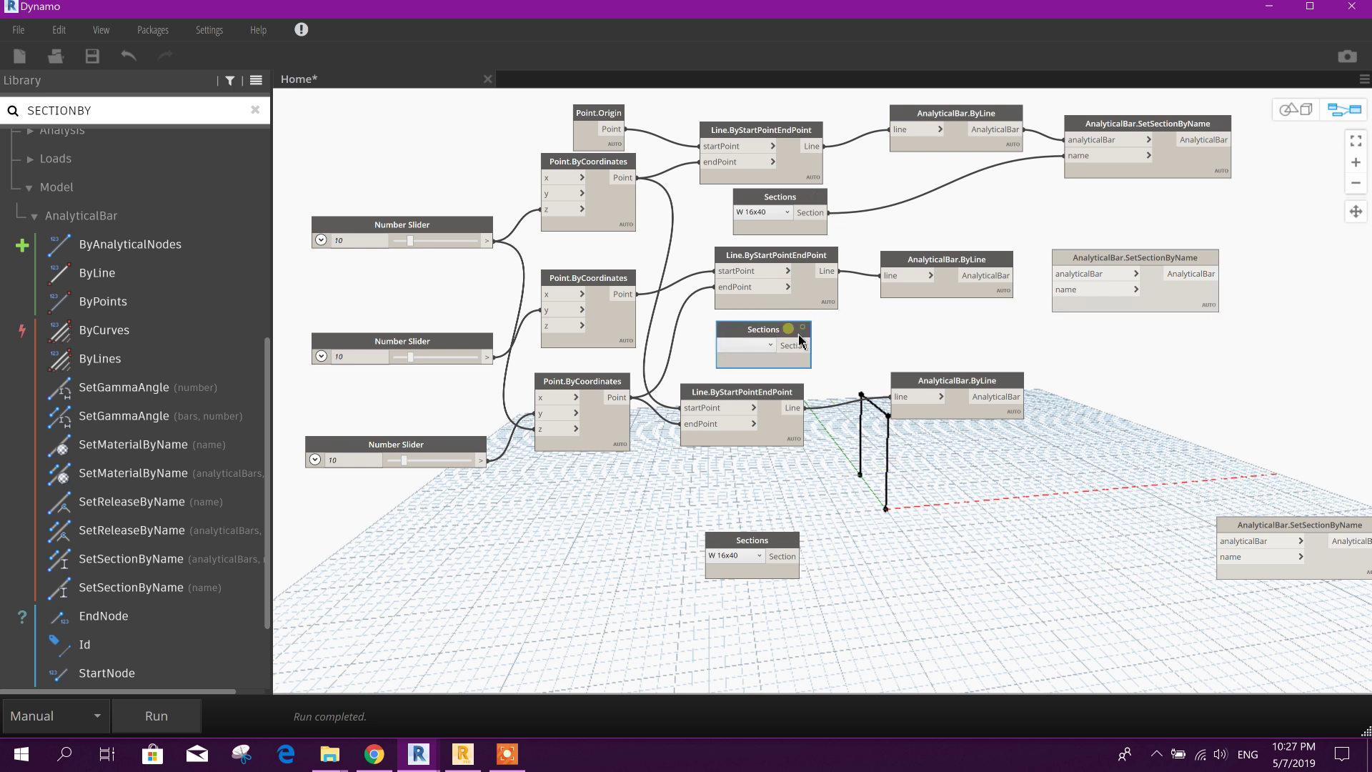
{"action": "left_click", "coordinate": [773, 346]}
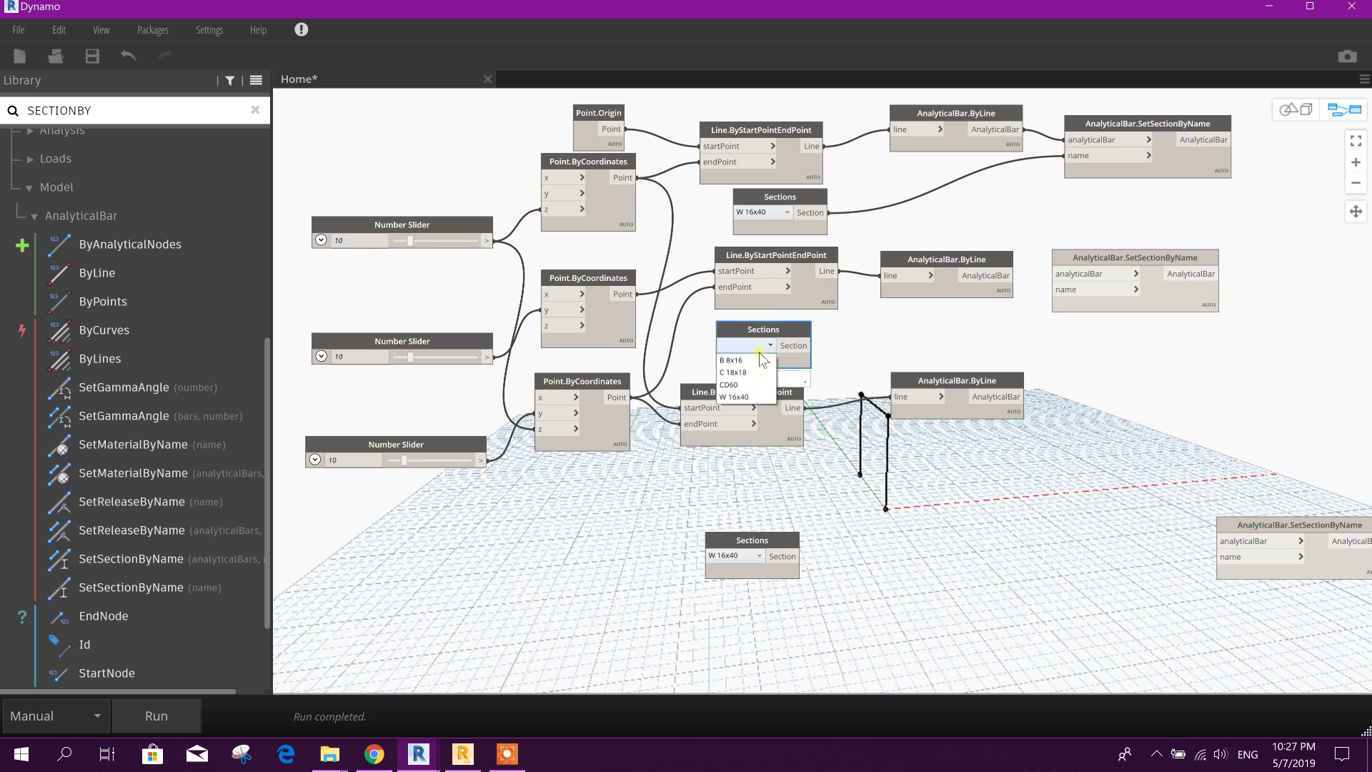
{"action": "left_click", "coordinate": [747, 395]}
{"action": "left_click_drag", "start_coordinate": [790, 333], "coordinate": [1072, 315]}
{"action": "left_click_drag", "start_coordinate": [983, 261], "coordinate": [1084, 243]}
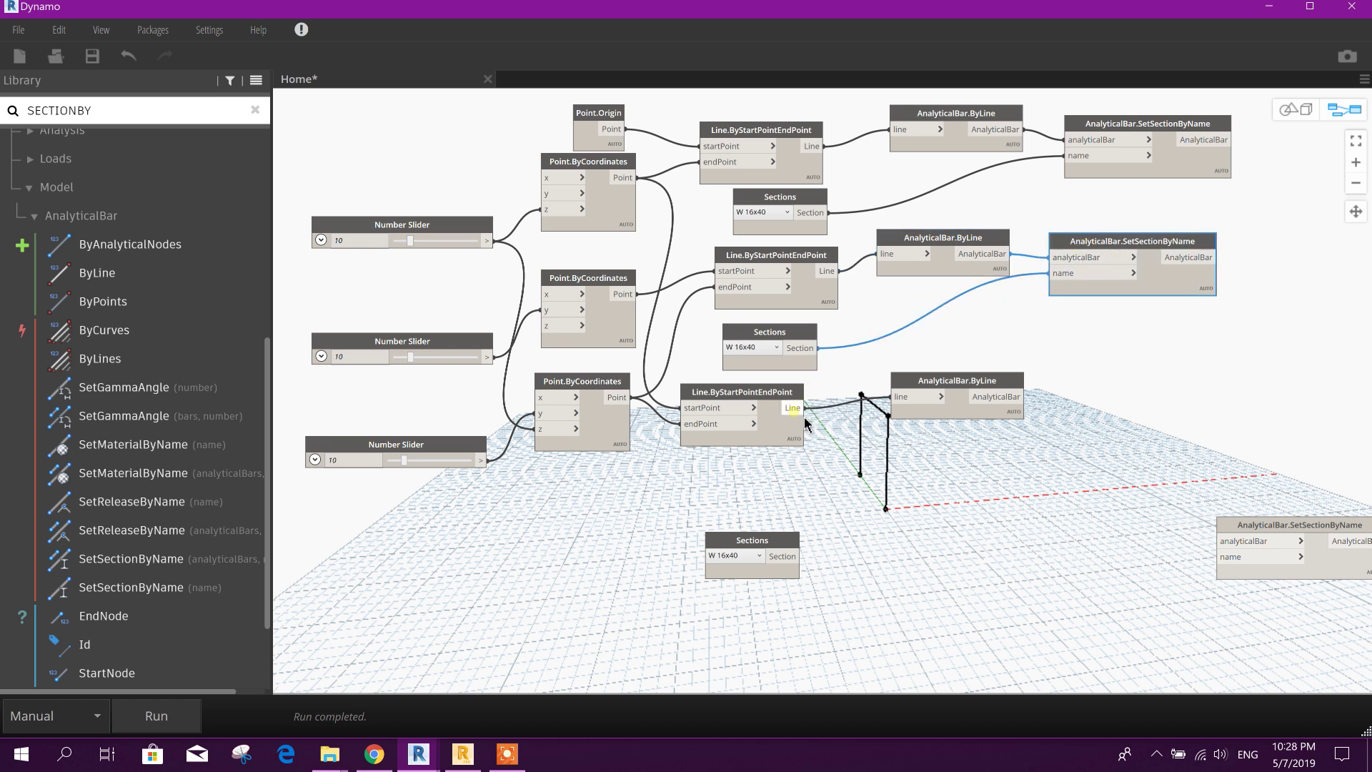
Step: Place the last SetSectionByName copy beside the third bar, wire the bar and remaining section into it, and tuck that Sections node below the third Line
{"action": "left_click_drag", "start_coordinate": [1246, 537], "coordinate": [1110, 409]}
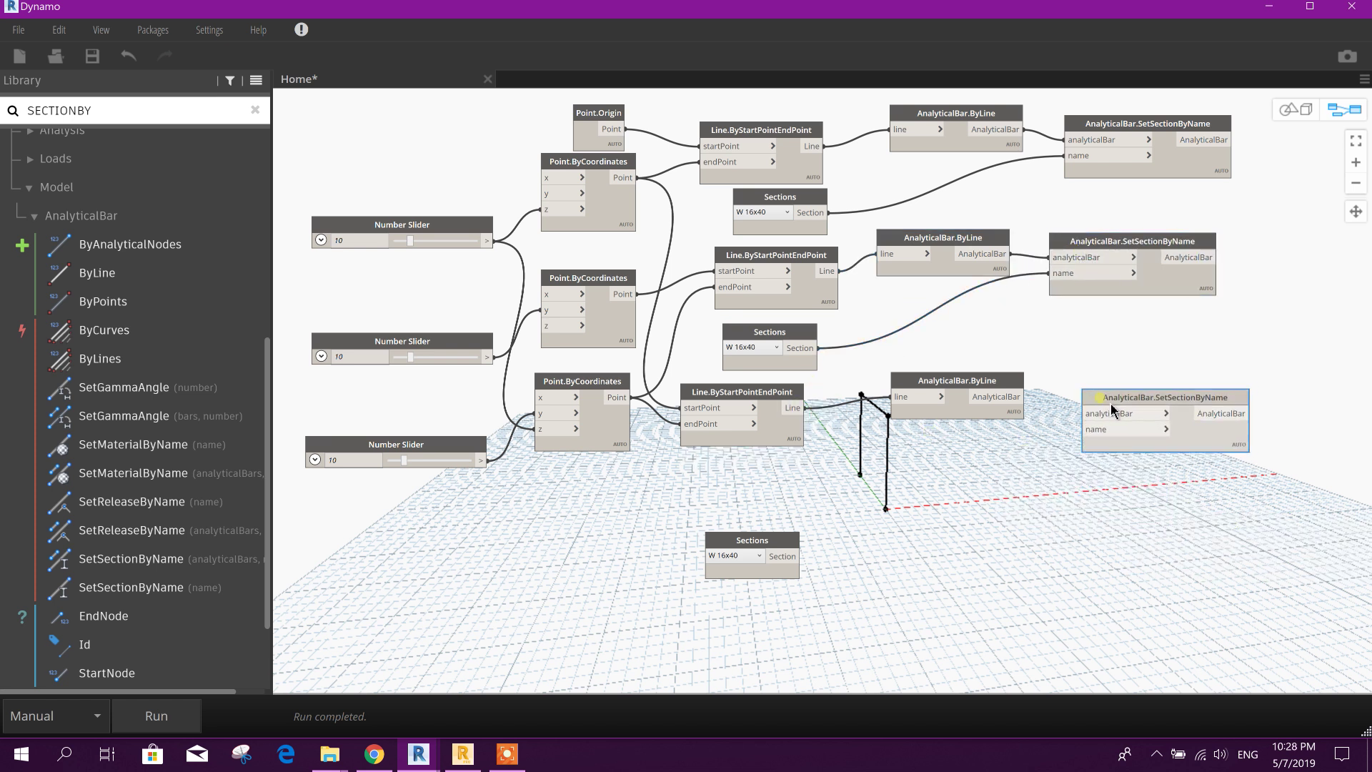
{"action": "left_click_drag", "start_coordinate": [762, 556], "coordinate": [1109, 424]}
{"action": "left_click", "coordinate": [1086, 431]}
{"action": "left_click", "coordinate": [1019, 398]}
{"action": "left_click", "coordinate": [1087, 417]}
{"action": "left_click_drag", "start_coordinate": [745, 481], "coordinate": [824, 479]}
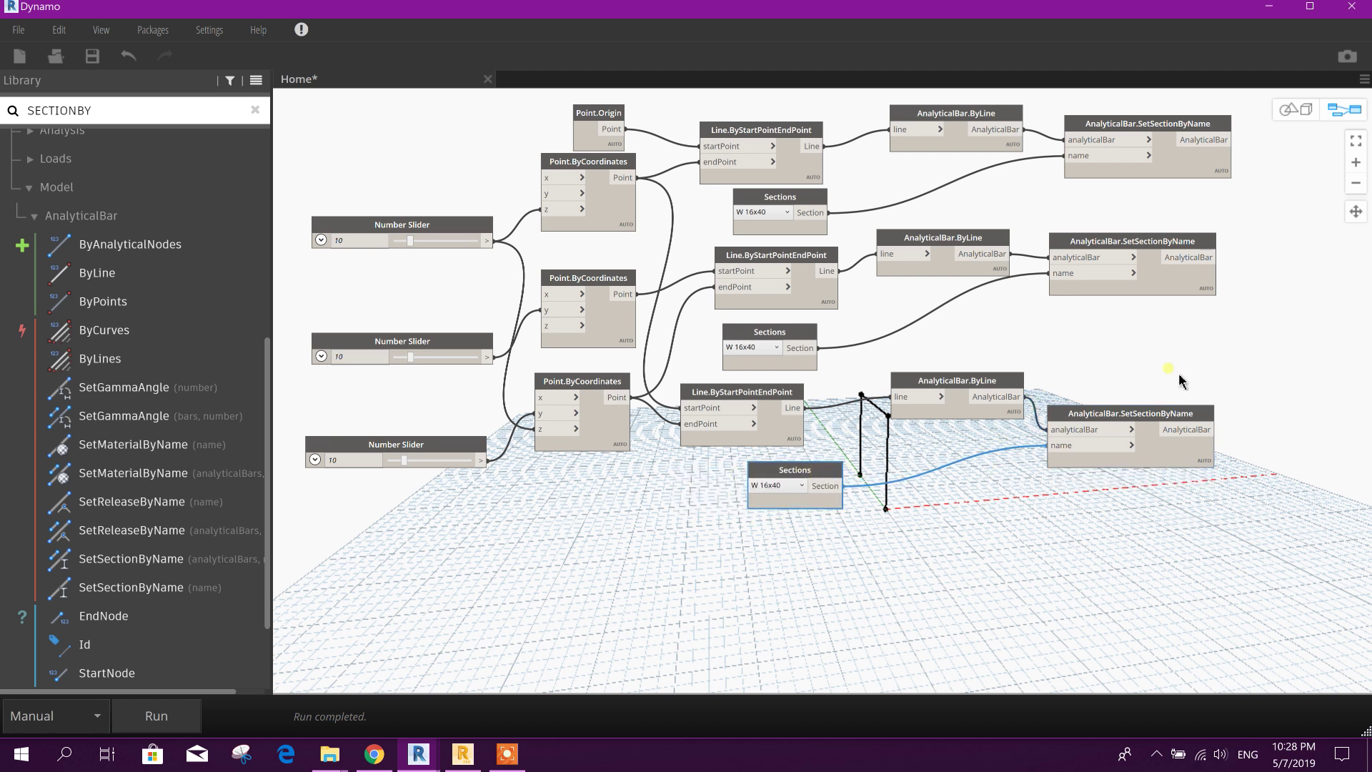
Step: Minimize Dynamo and open the Analytical Model 3D view in Revit
{"action": "left_click", "coordinate": [471, 759]}
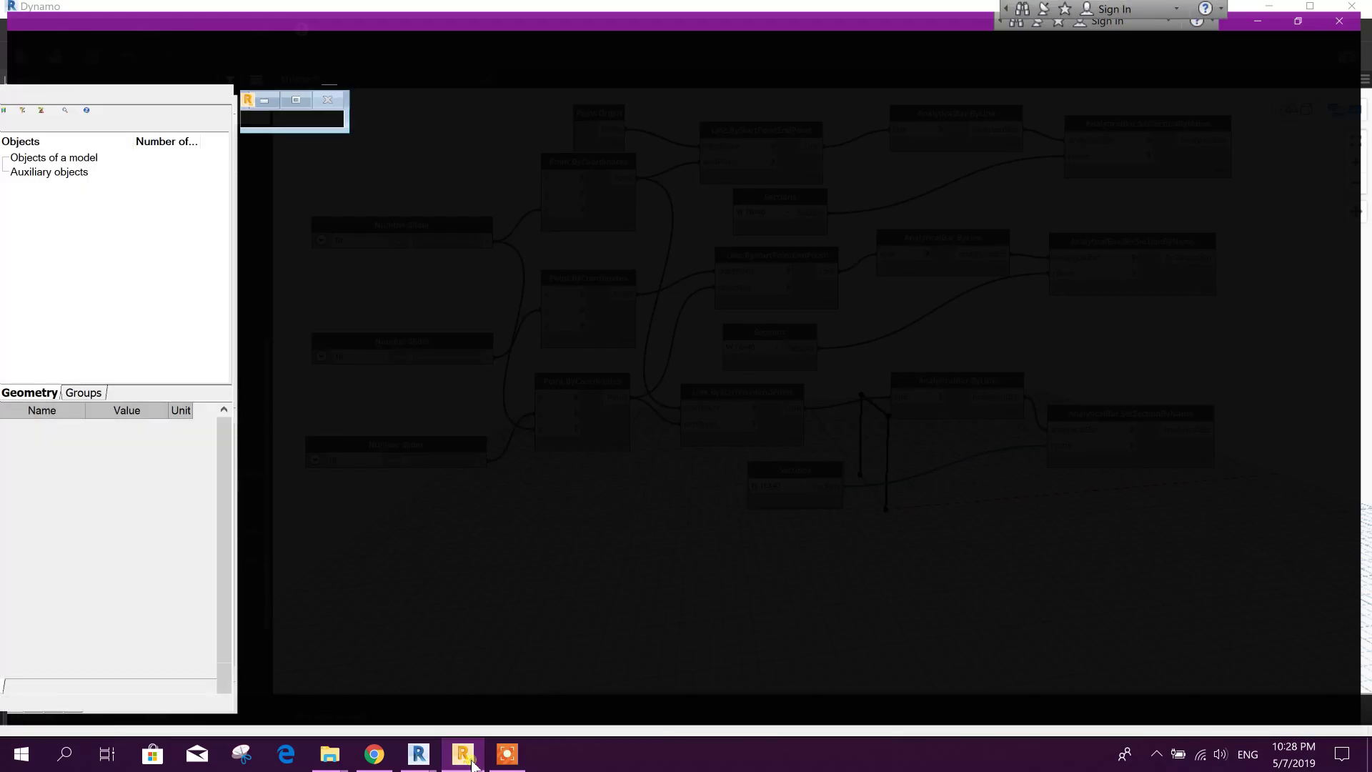
{"action": "left_click", "coordinate": [471, 760]}
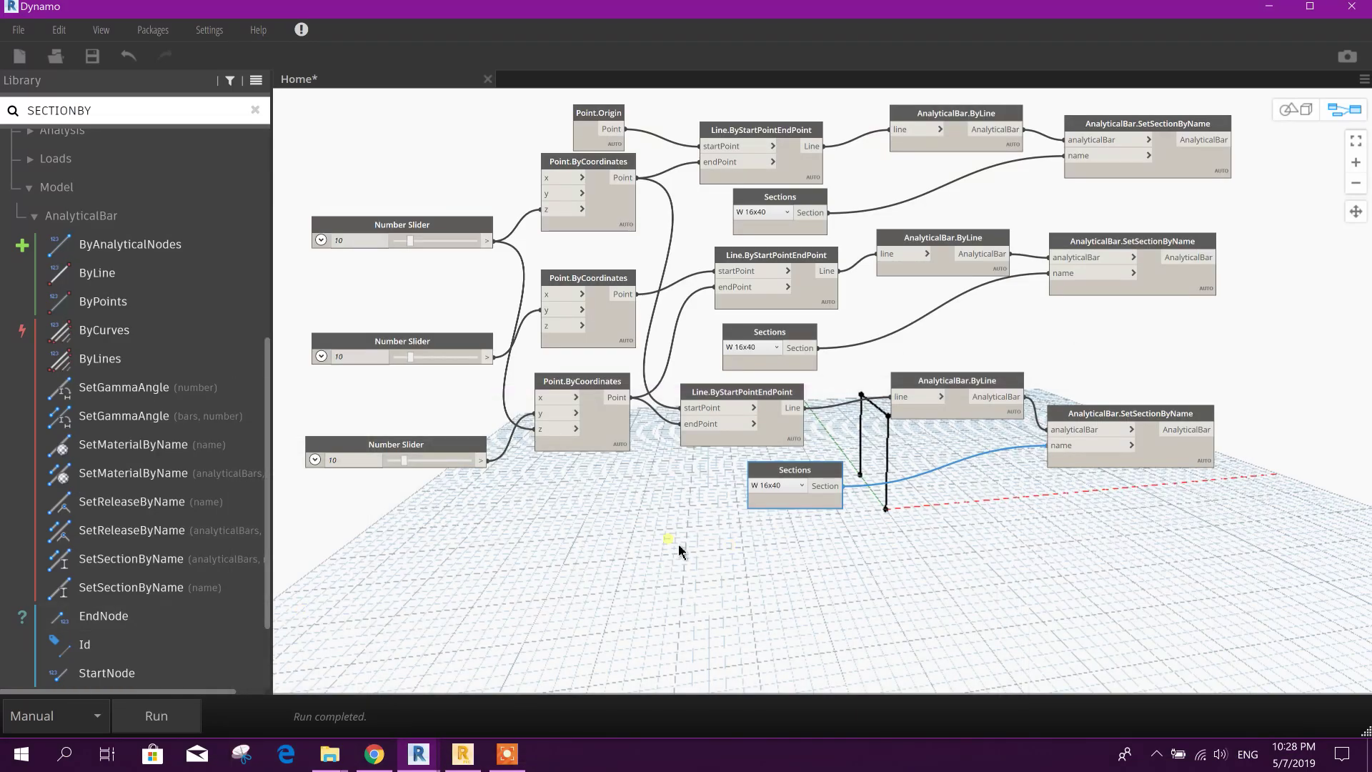
{"action": "left_click", "coordinate": [1269, 7]}
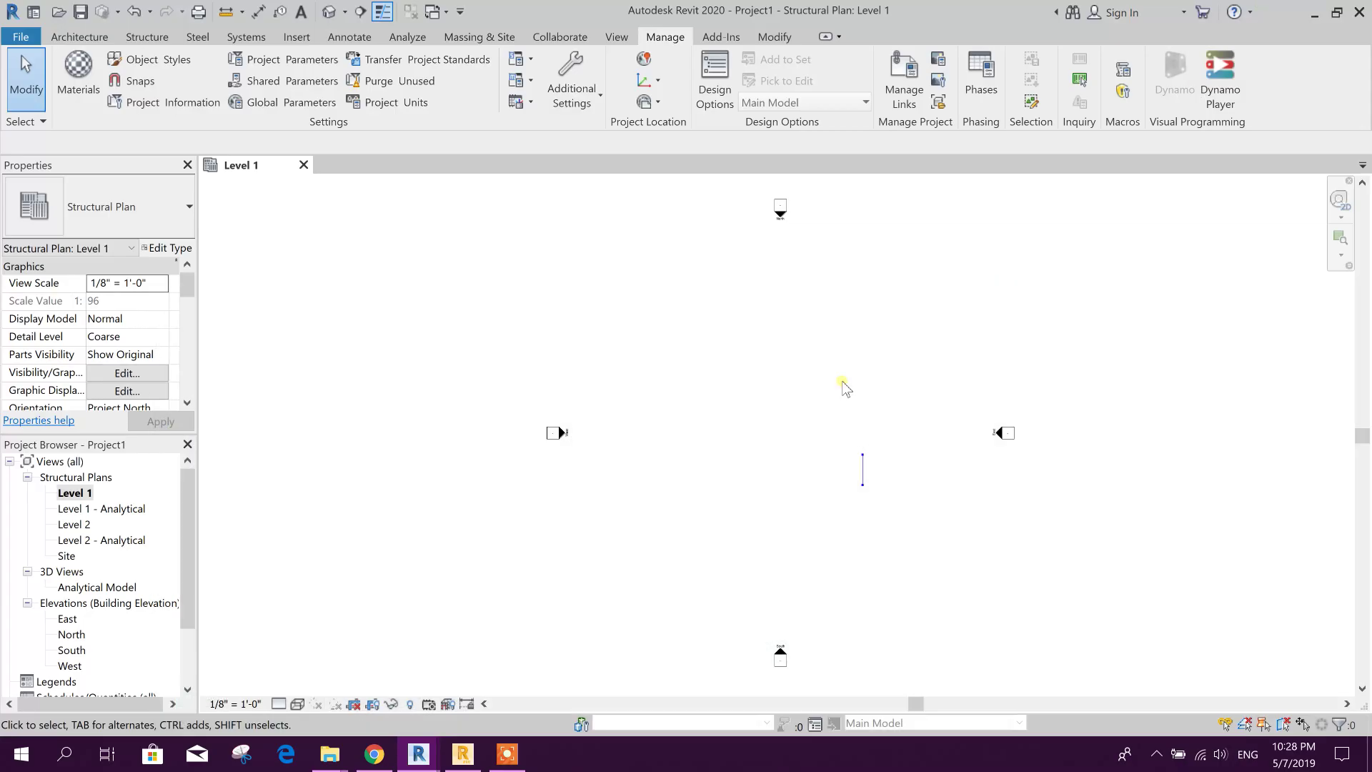
{"action": "scroll", "coordinate": [184, 532], "scroll_direction": "down", "scroll_amount": 1}
{"action": "double_click", "coordinate": [115, 539]}
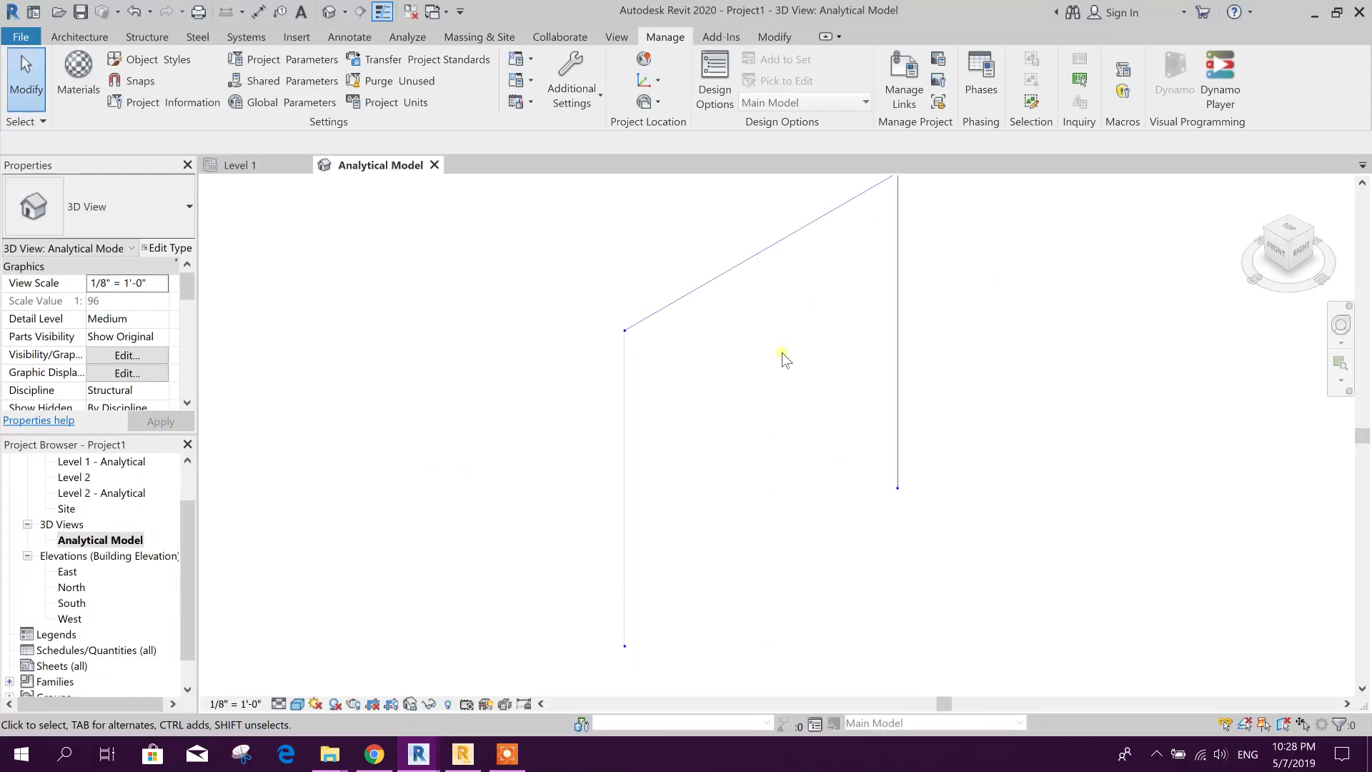
Step: Return from Robot Structural Analysis to Dynamo, run the graph, and switch back to Robot to view the transferred bars
{"action": "left_click", "coordinate": [468, 749]}
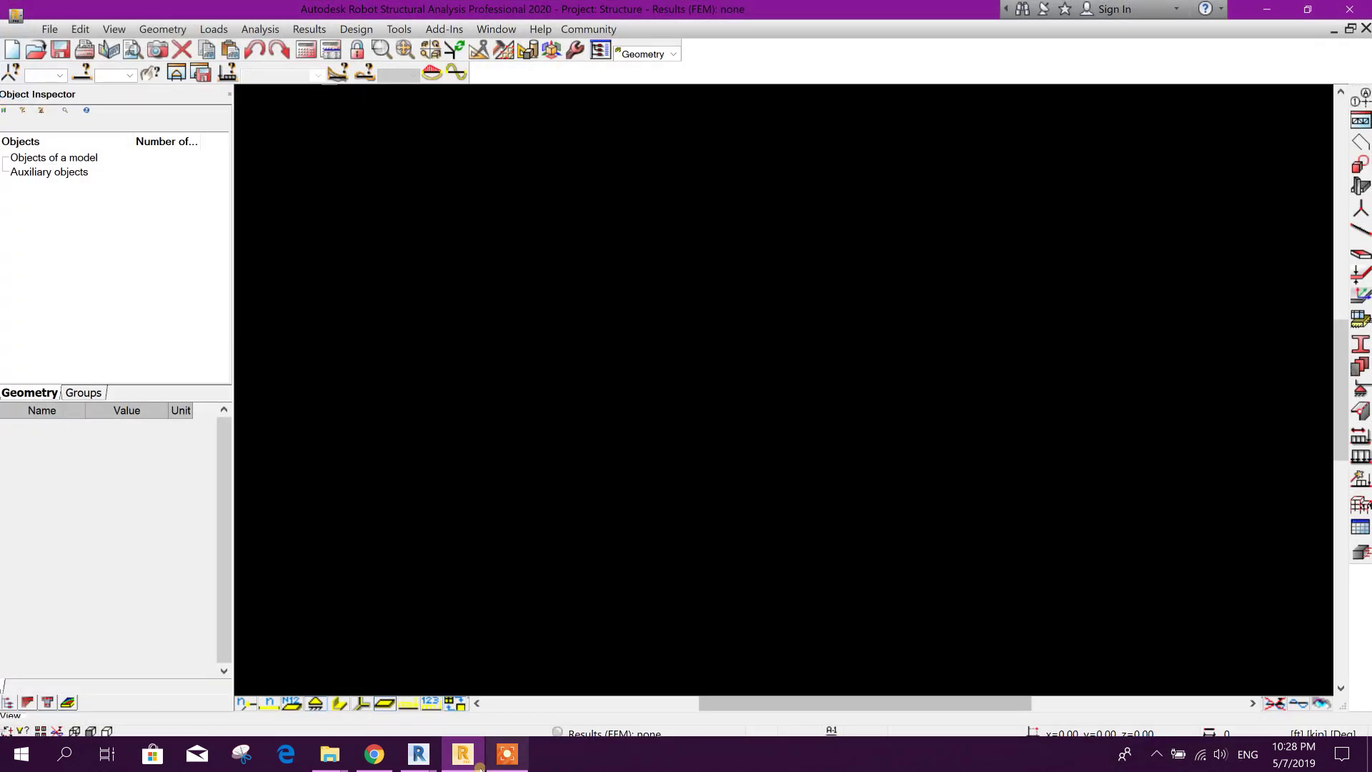
{"action": "left_click", "coordinate": [429, 762]}
{"action": "left_click", "coordinate": [477, 695]}
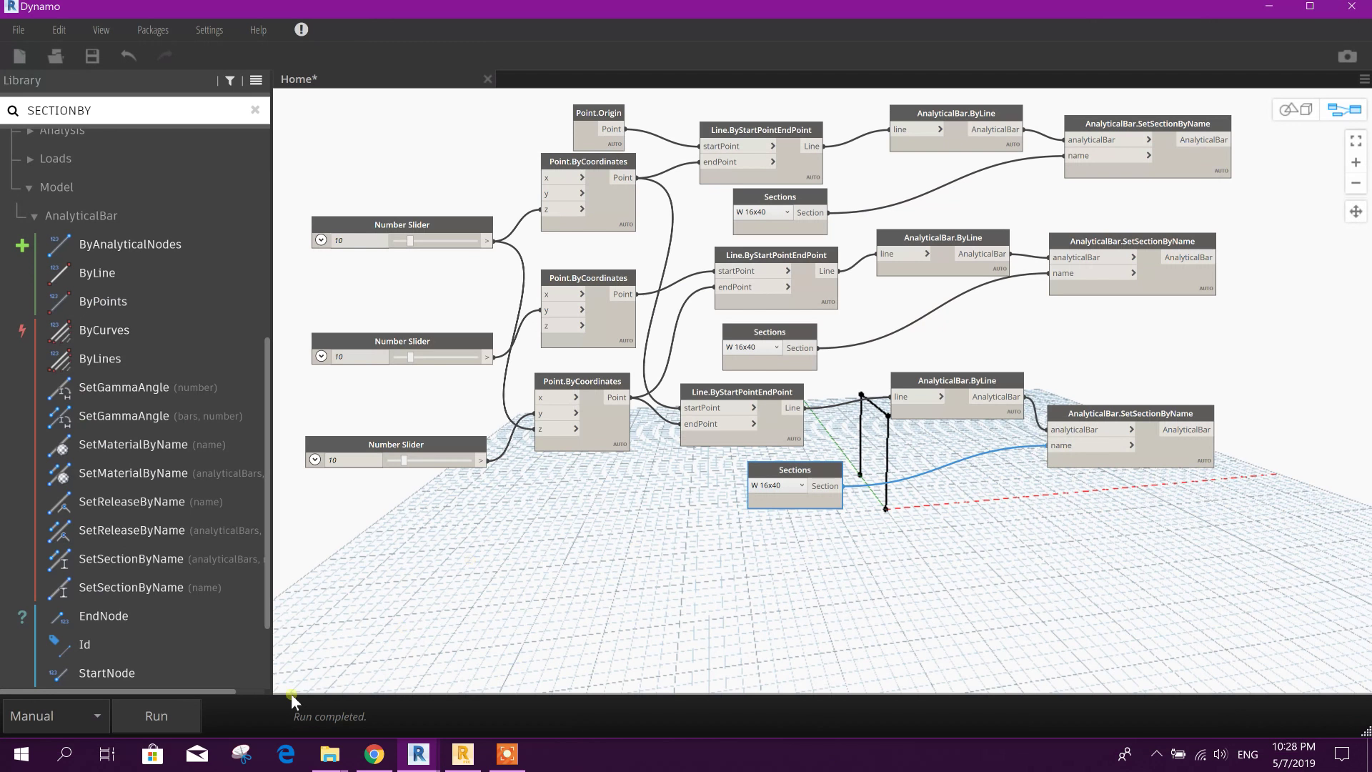
{"action": "left_click", "coordinate": [158, 716]}
{"action": "left_click", "coordinate": [463, 753]}
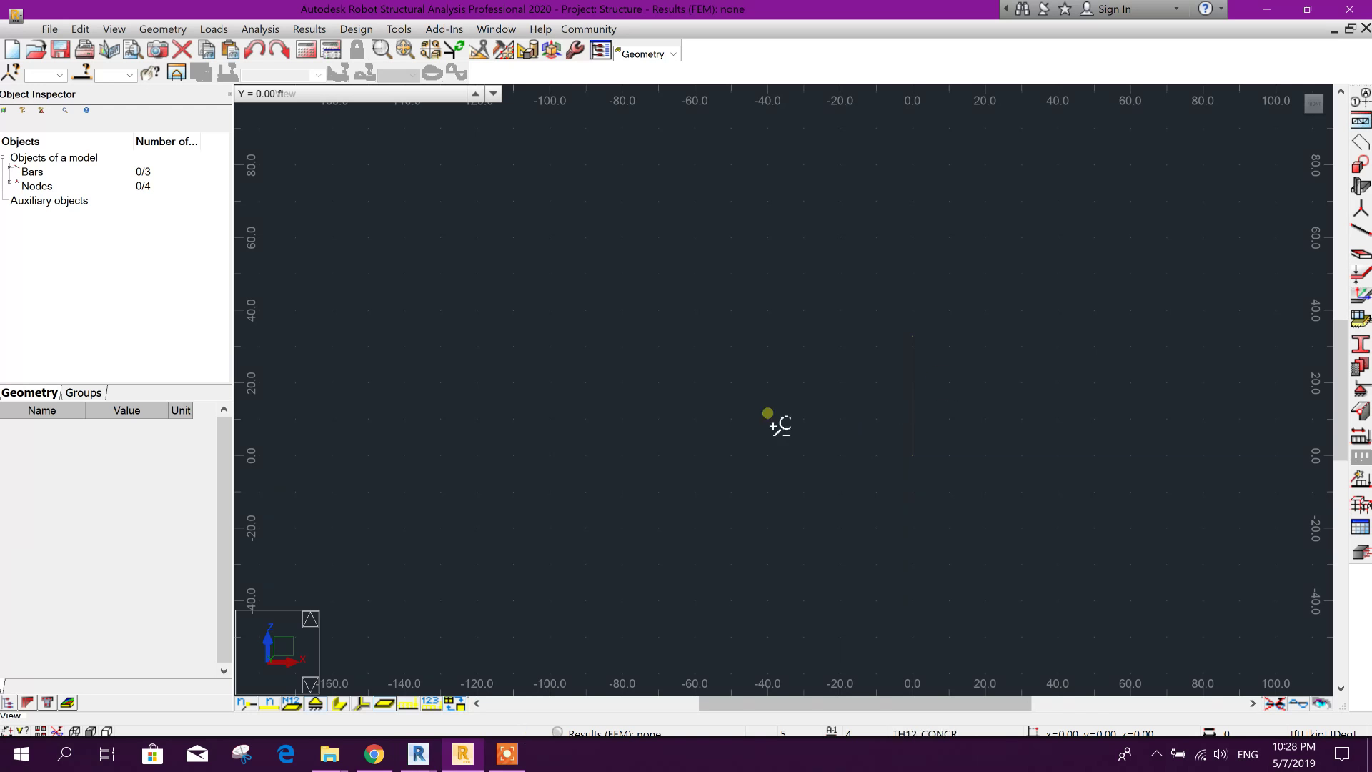
Step: Set the Robot view to 3D, show the bars' section shapes and inspect the frame's members
{"action": "middle_click_drag", "start_coordinate": [522, 193], "coordinate": [587, 363]}
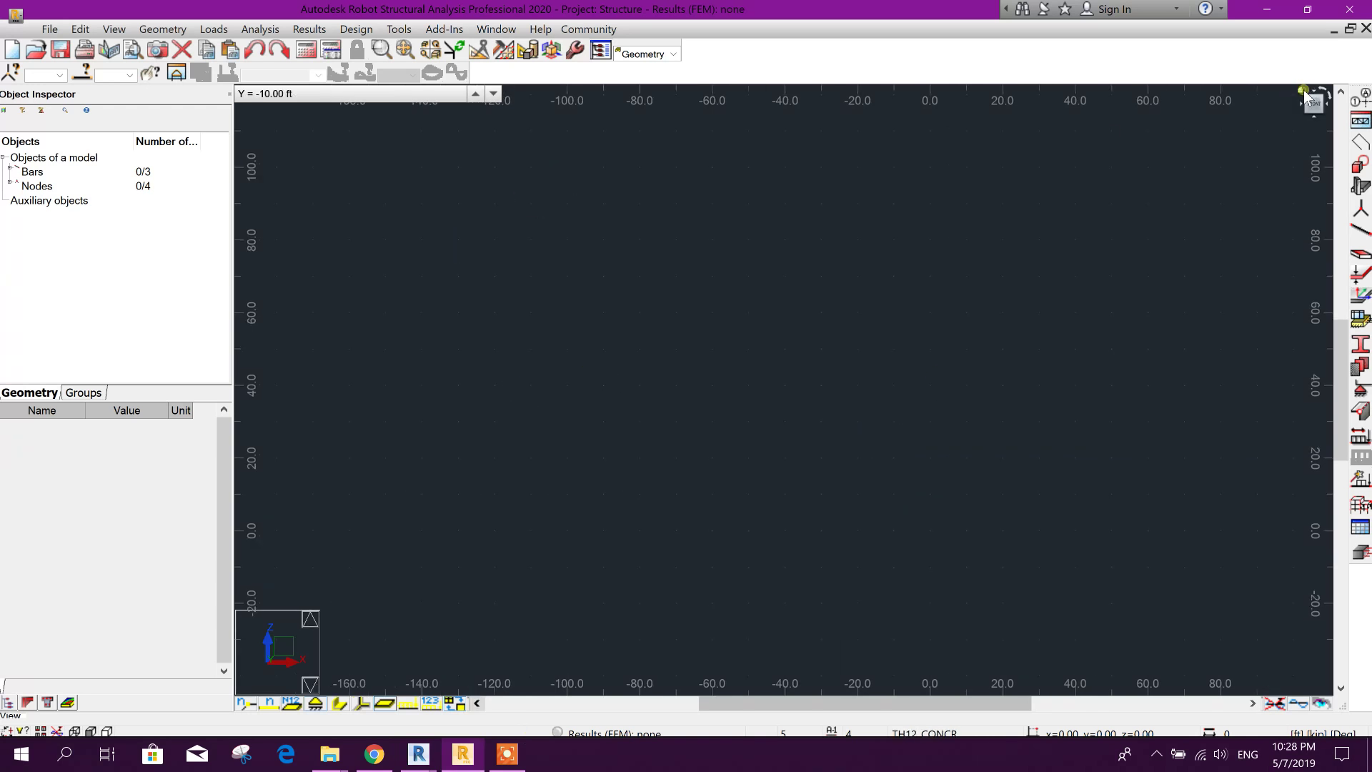
{"action": "left_click", "coordinate": [1304, 92]}
{"action": "scroll", "coordinate": [862, 366], "scroll_direction": "down", "scroll_amount": 2}
{"action": "scroll", "coordinate": [836, 419], "scroll_direction": "up", "scroll_amount": 1}
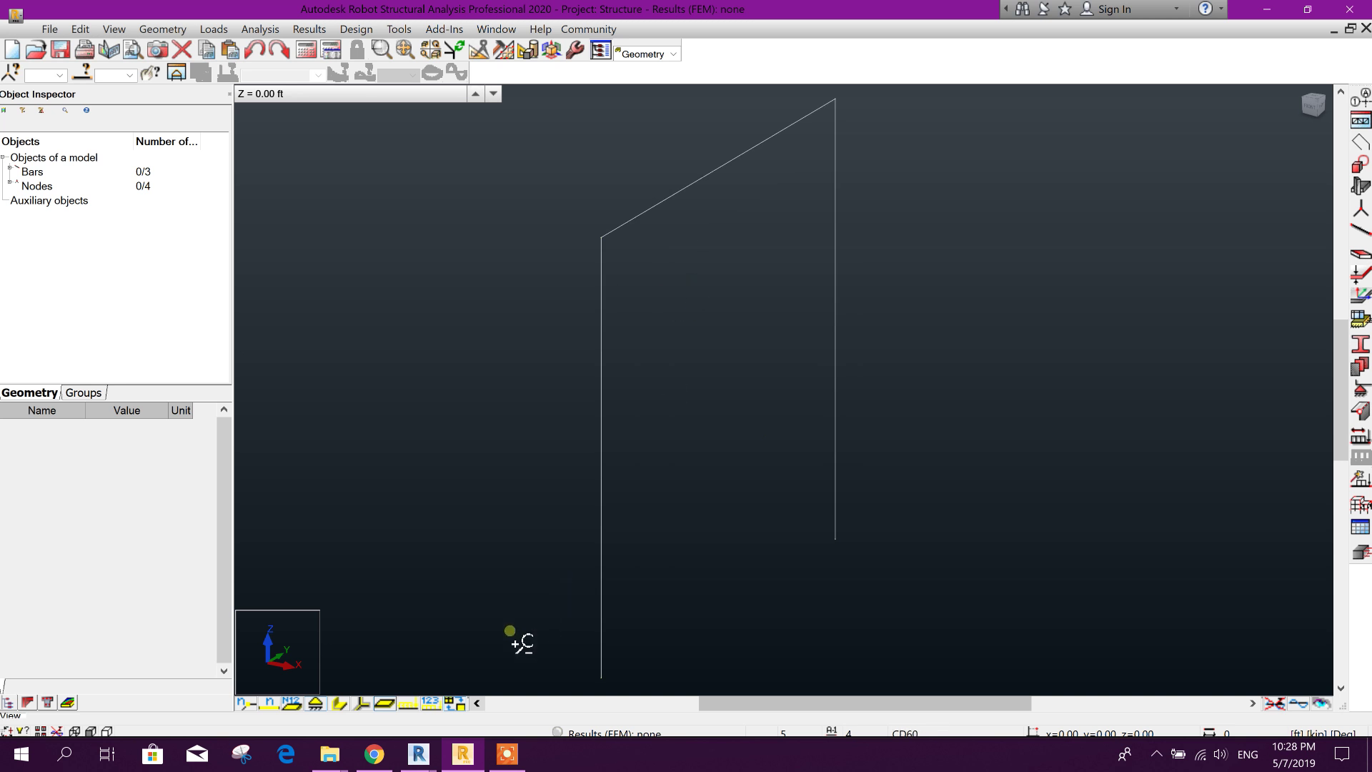
{"action": "left_click", "coordinate": [337, 703]}
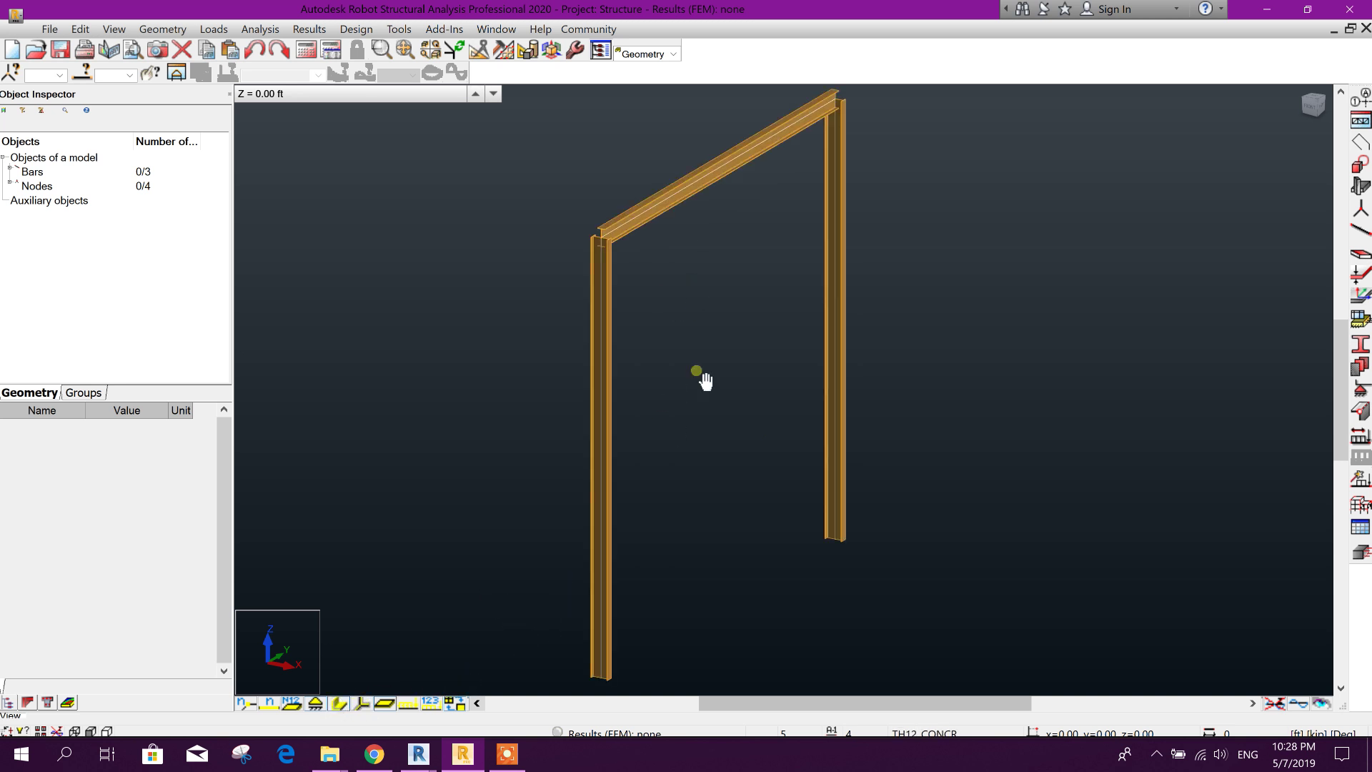
{"action": "middle_click_drag", "start_coordinate": [706, 381], "coordinate": [715, 440]}
{"action": "scroll", "coordinate": [769, 218], "scroll_direction": "up", "scroll_amount": 3}
{"action": "scroll", "coordinate": [772, 215], "scroll_direction": "down", "scroll_amount": 3}
{"action": "middle_click_drag", "start_coordinate": [750, 386], "coordinate": [821, 288]}
{"action": "scroll", "coordinate": [794, 348], "scroll_direction": "down", "scroll_amount": 1}
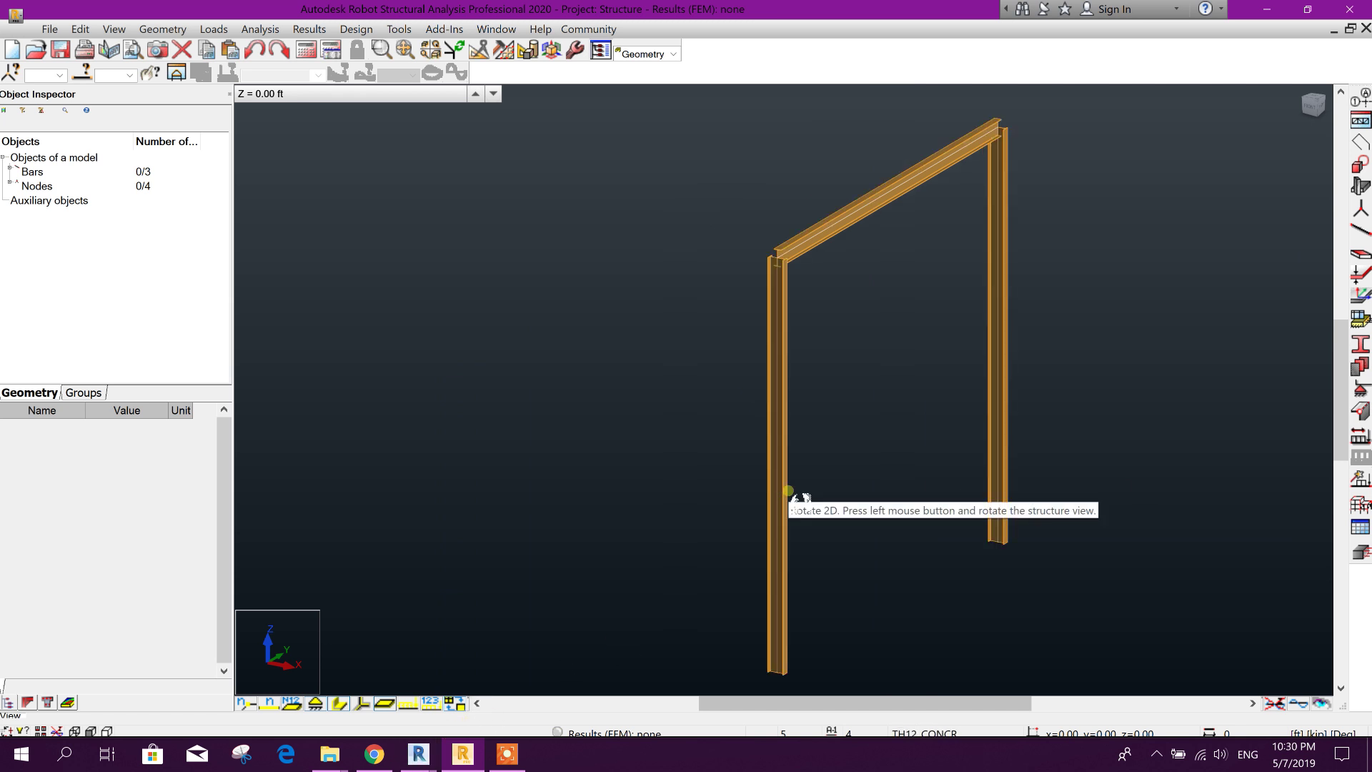
Step: In Dynamo, set the three Number Sliders to 8, 12 and 18 from first to third and run the graph
{"action": "left_click", "coordinate": [437, 747]}
{"action": "left_click", "coordinate": [505, 677]}
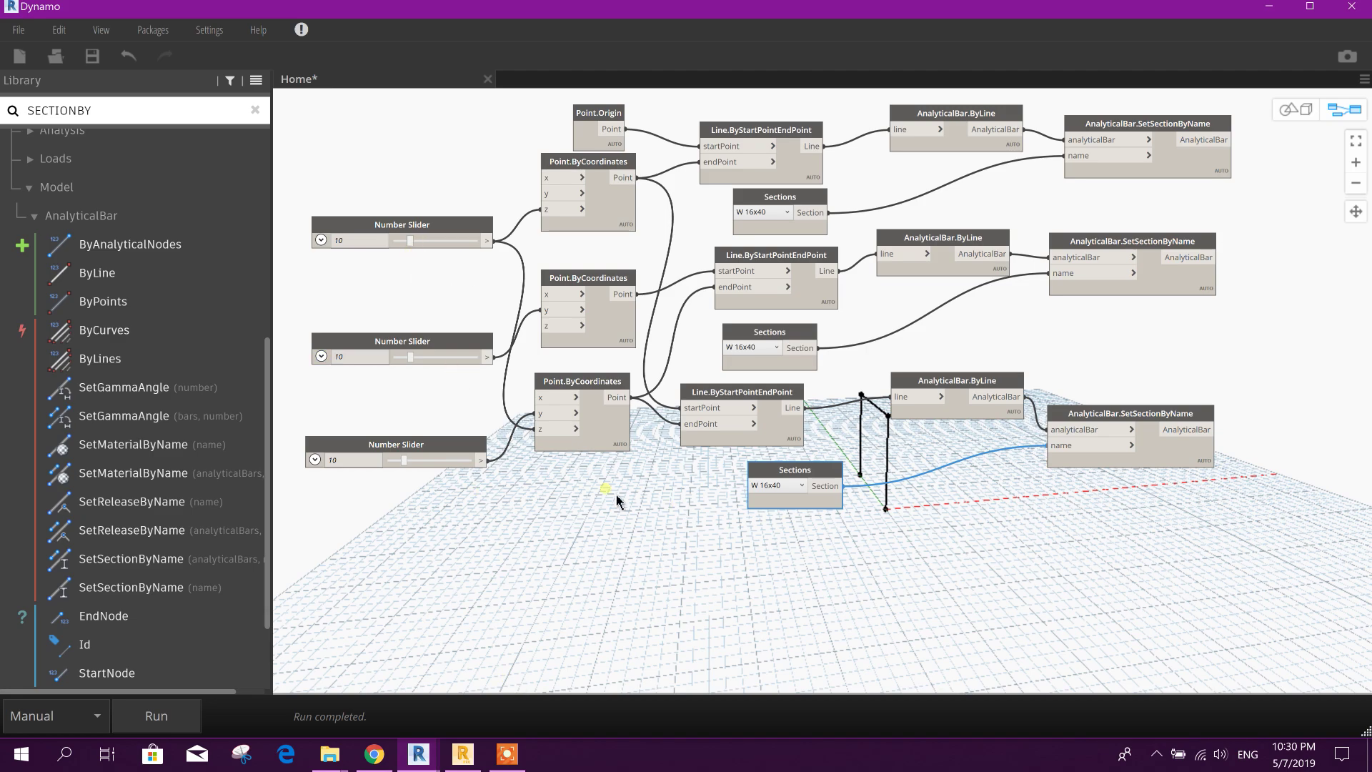
{"action": "double_click", "coordinate": [356, 243]}
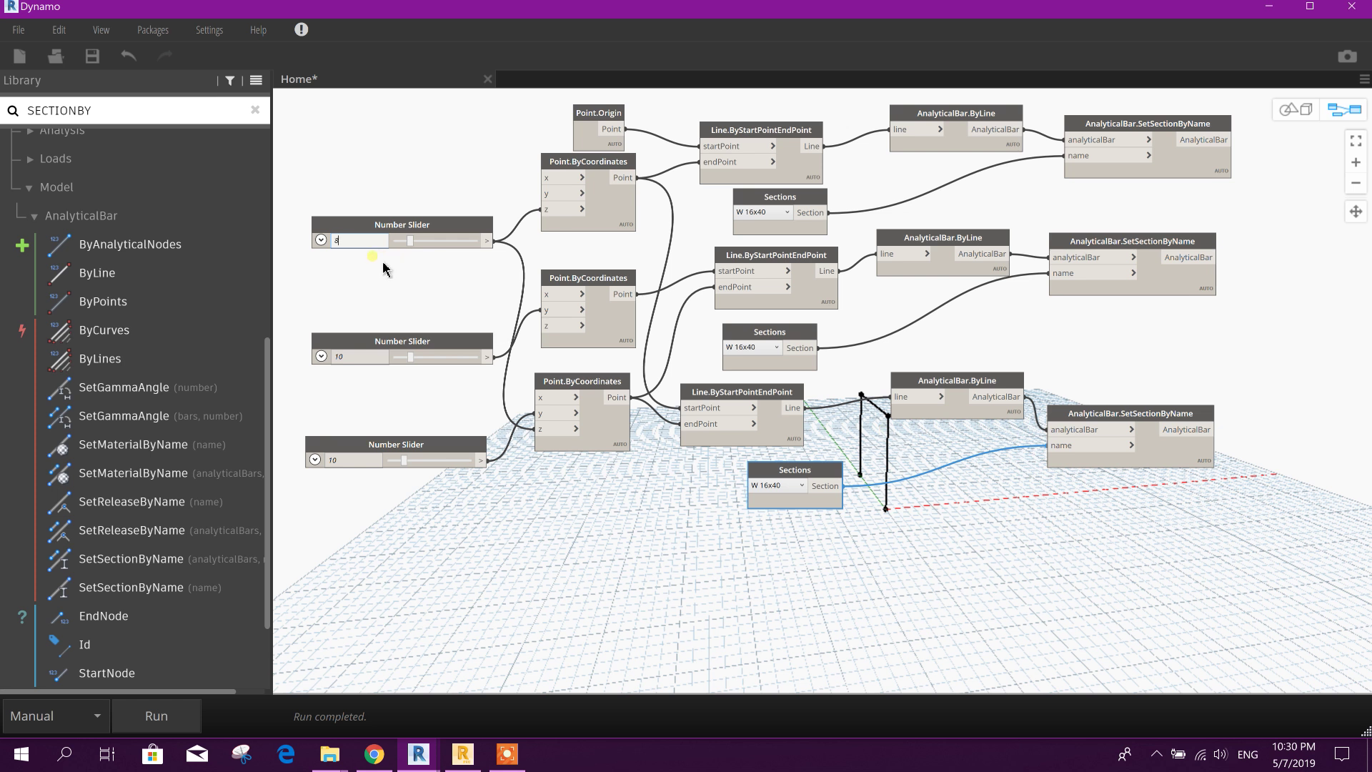
{"action": "double_click", "coordinate": [350, 356]}
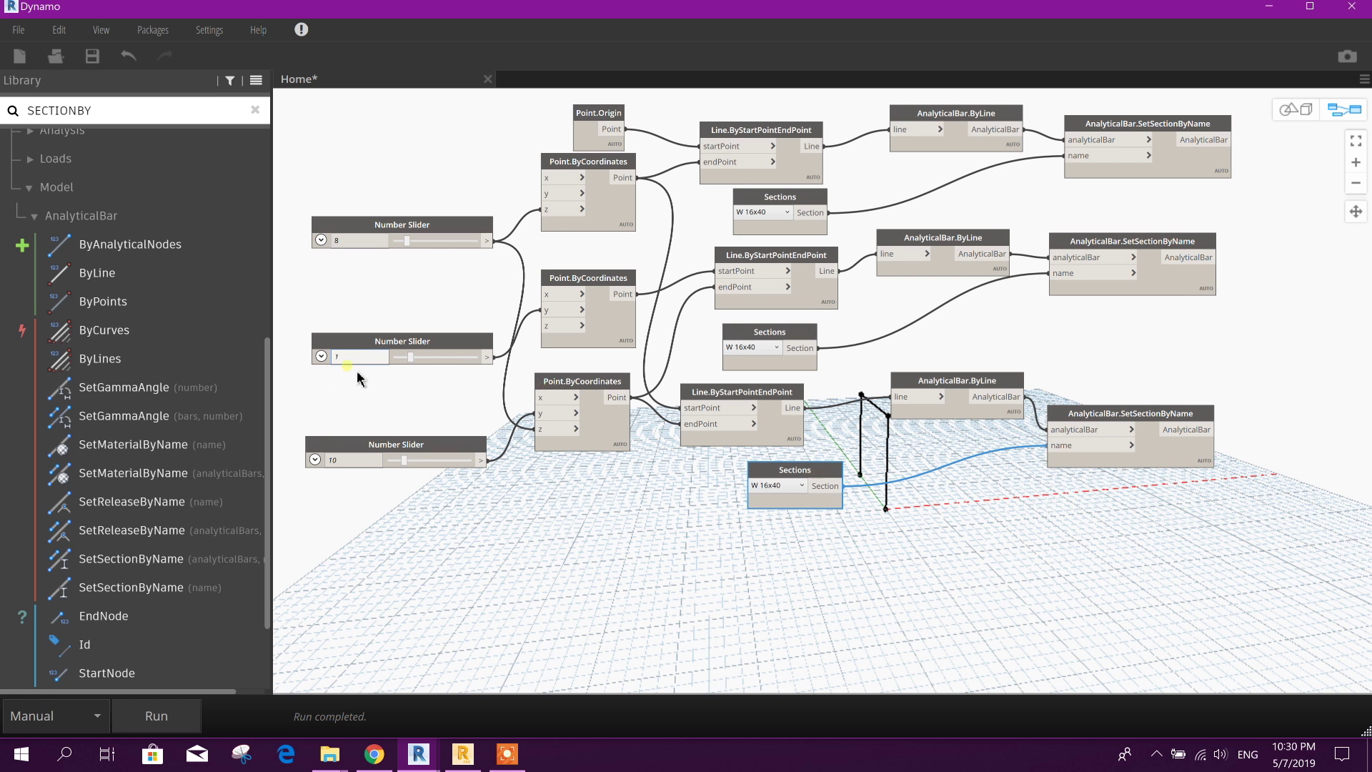
{"action": "double_click", "coordinate": [344, 461]}
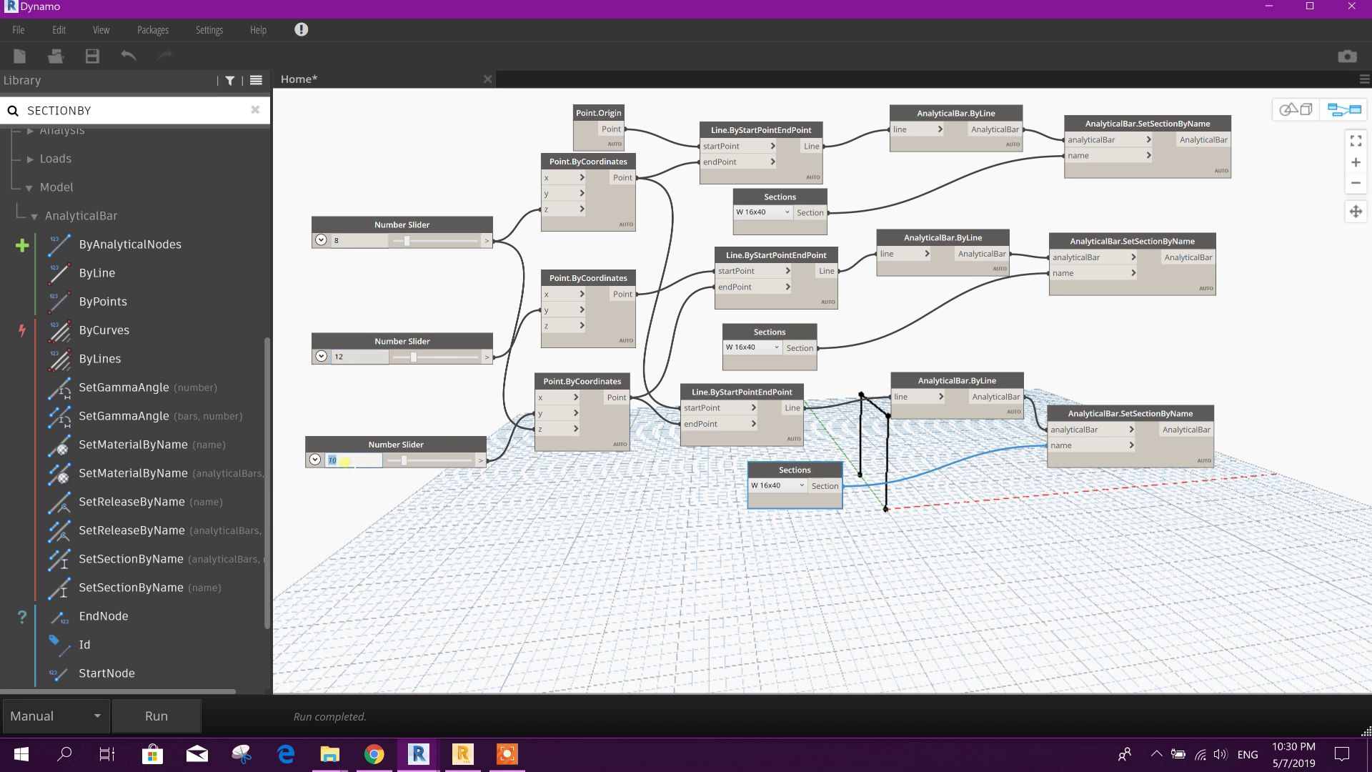
{"action": "left_click", "coordinate": [364, 363]}
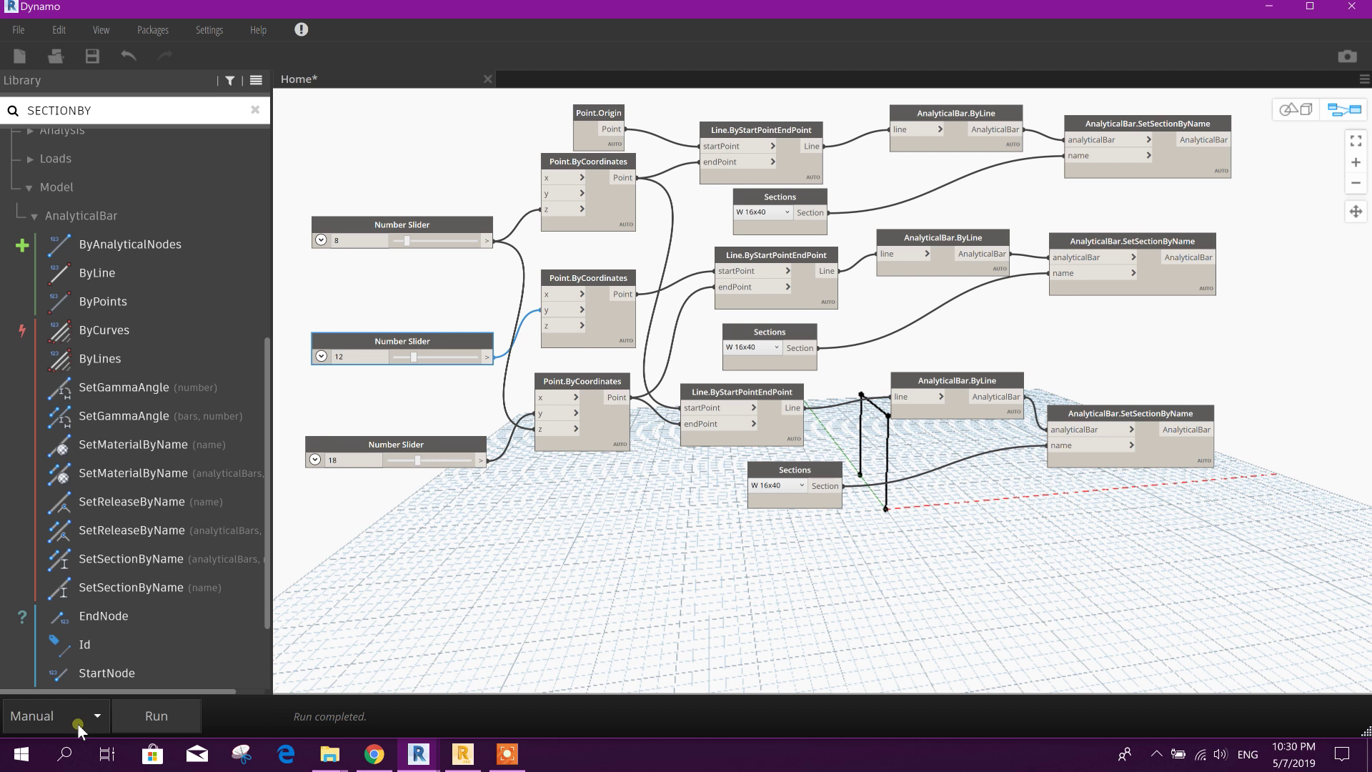
{"action": "left_click", "coordinate": [182, 715]}
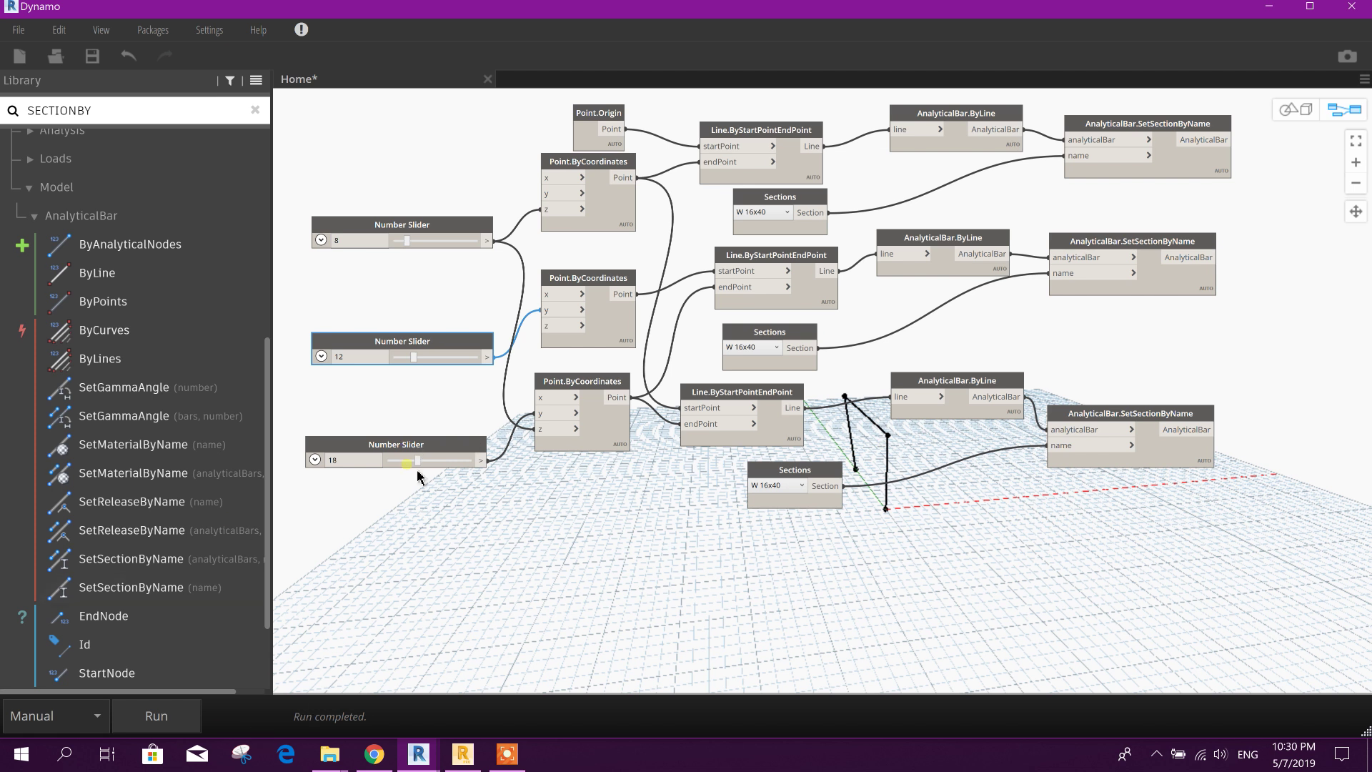
Step: Try 15 and settle on 12 for the third Number Slider, rerun the graph and switch to Robot
{"action": "double_click", "coordinate": [361, 461]}
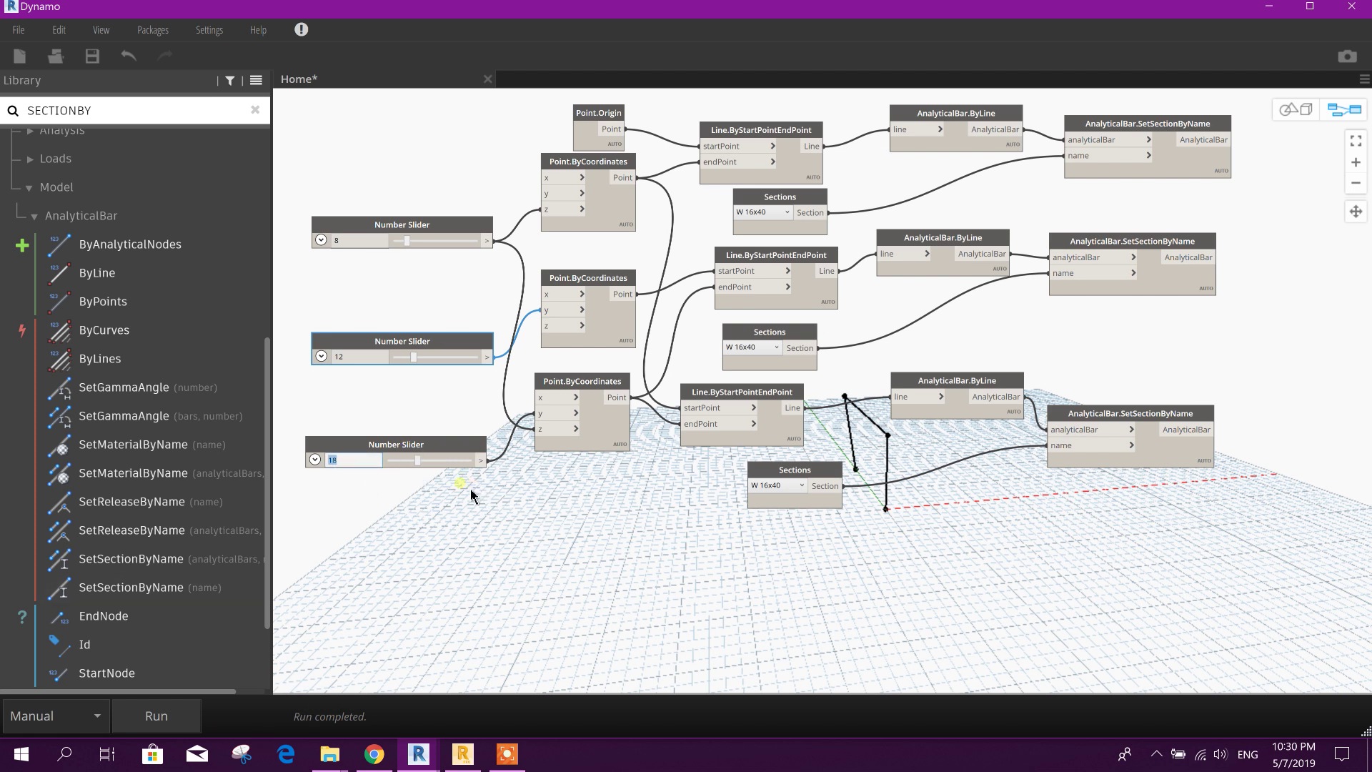
{"action": "type", "text": "15"}
{"action": "key", "text": "Return"}
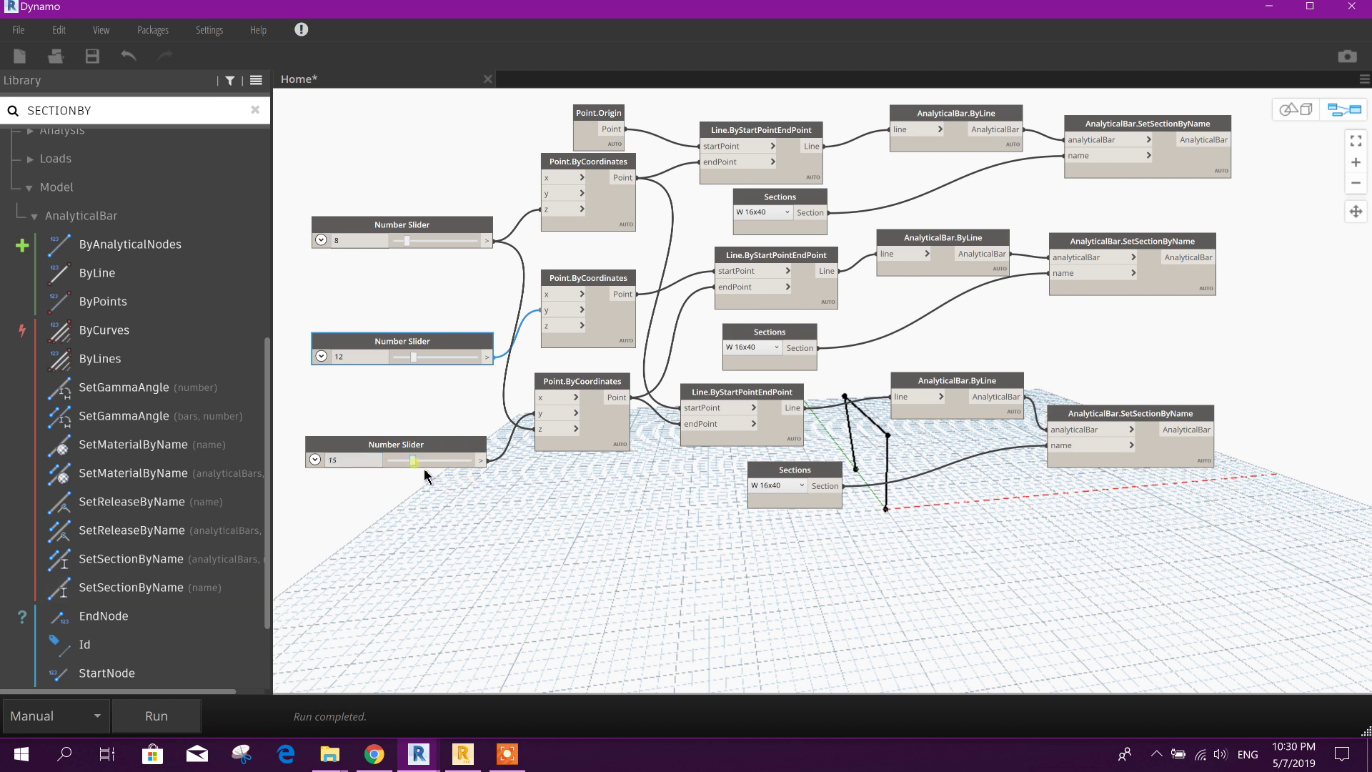
{"action": "left_click", "coordinate": [156, 716]}
{"action": "left_click", "coordinate": [463, 754]}
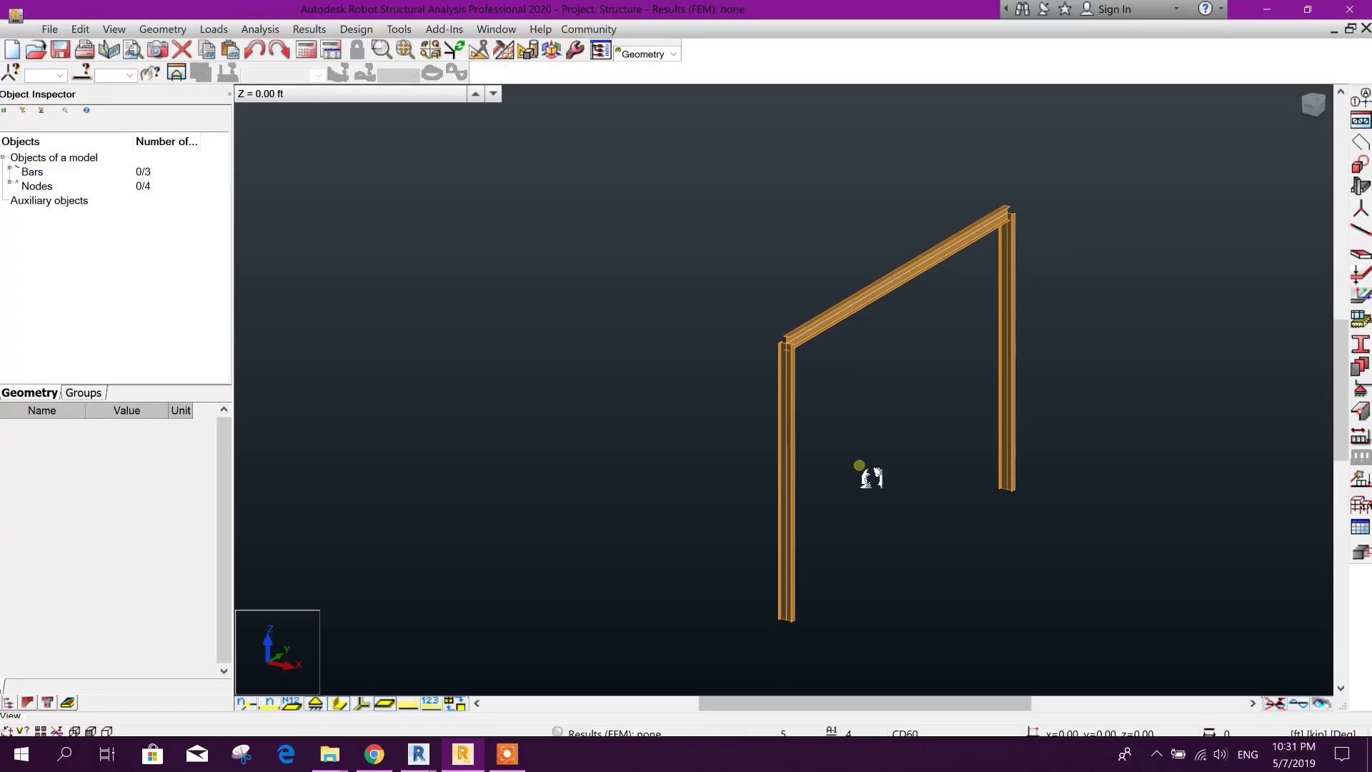
Step: Restore the Dynamo window to a smaller size, minimize Revit and move Dynamo aside so the Robot model is in full view
{"action": "left_click", "coordinate": [419, 756]}
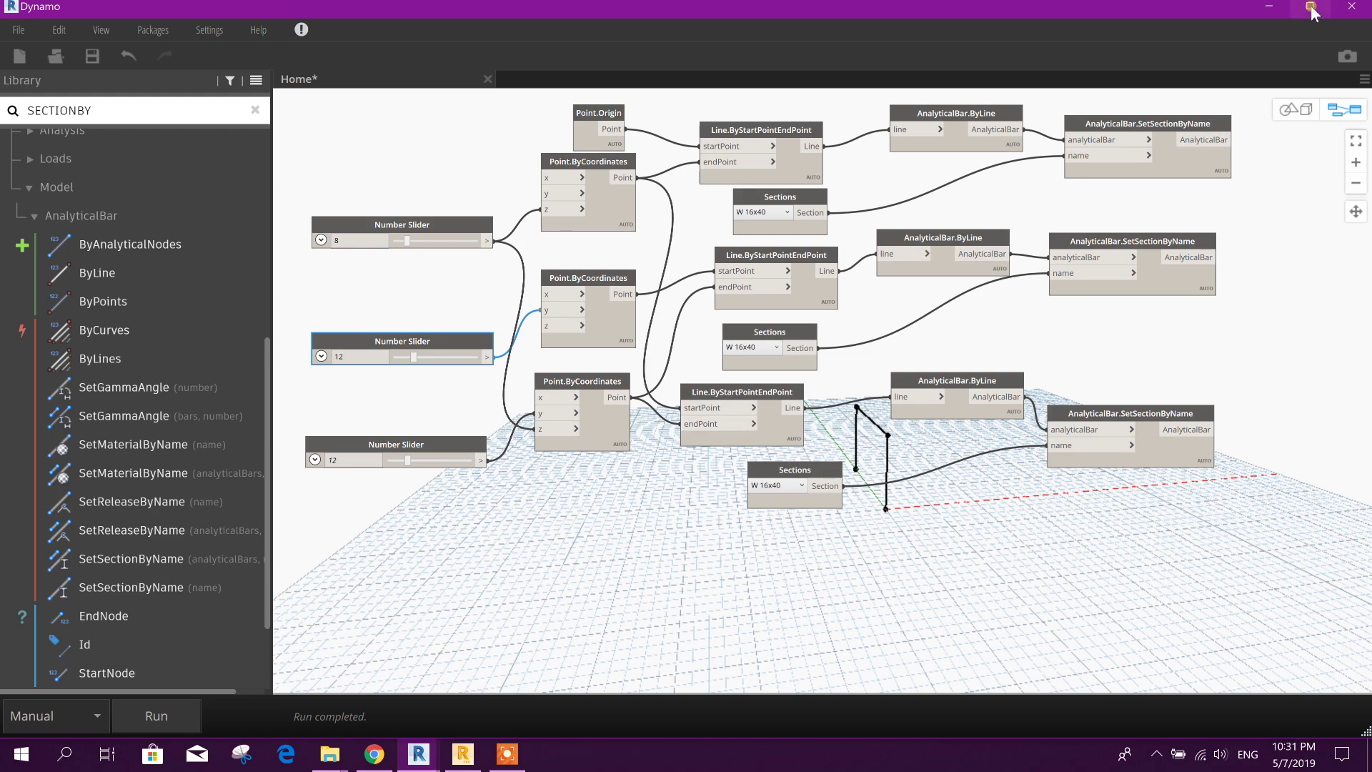
{"action": "left_click", "coordinate": [1313, 8]}
{"action": "left_click_drag", "start_coordinate": [1199, 32], "coordinate": [1371, 57]}
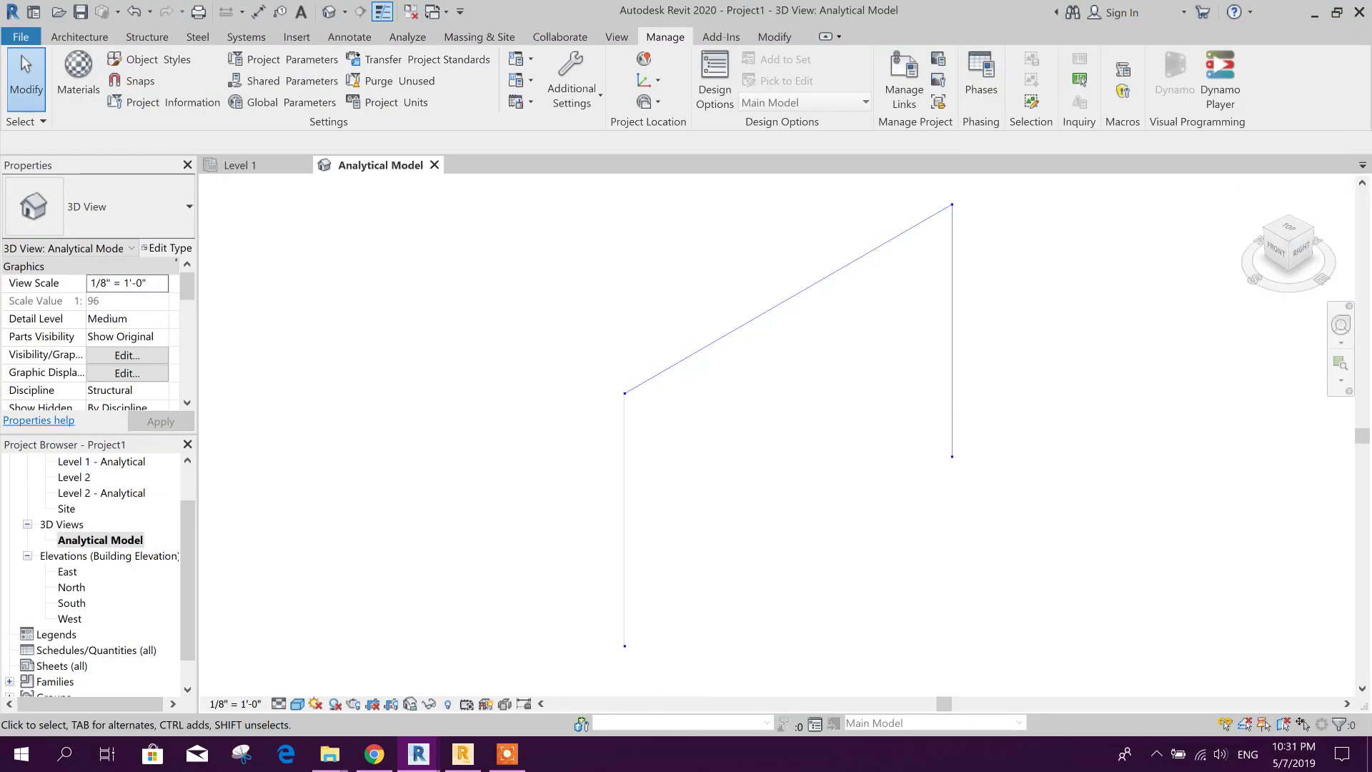
{"action": "left_click", "coordinate": [1315, 13]}
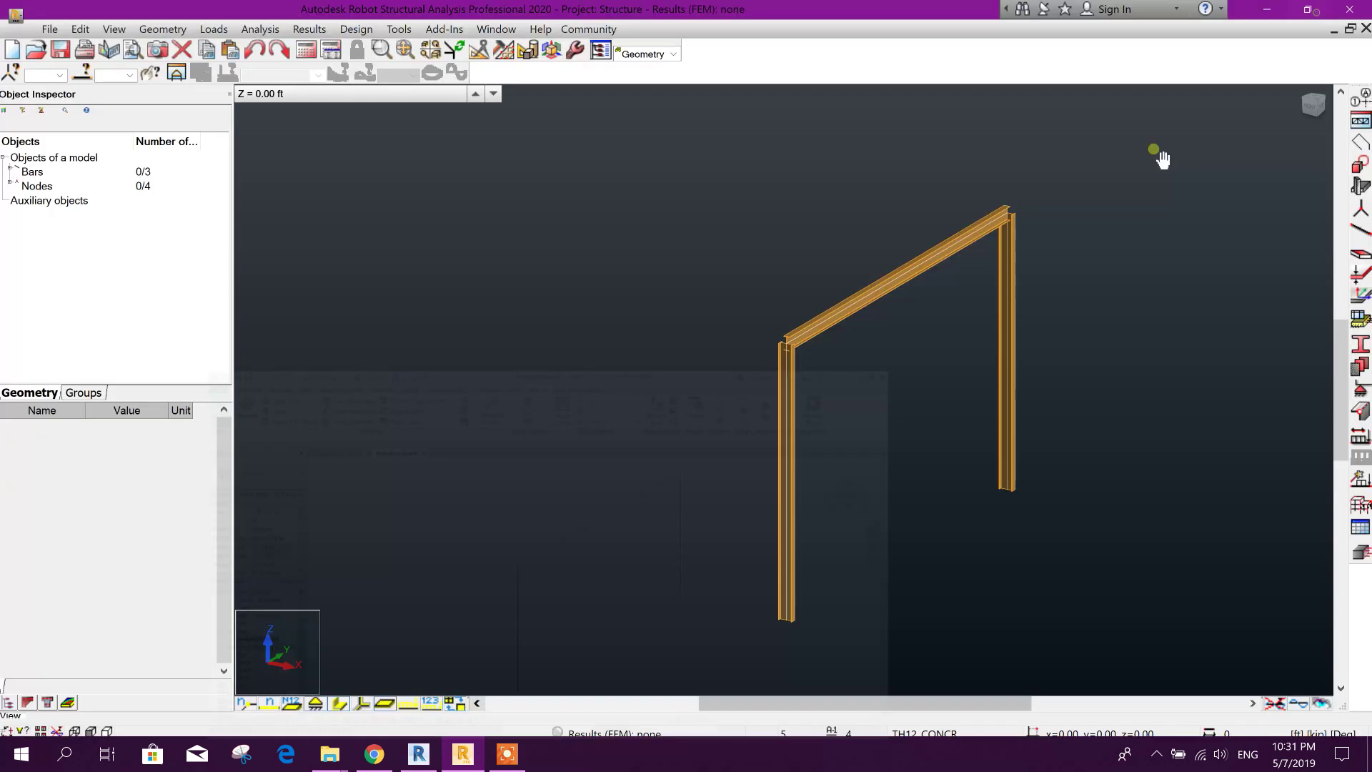
{"action": "left_click", "coordinate": [419, 754]}
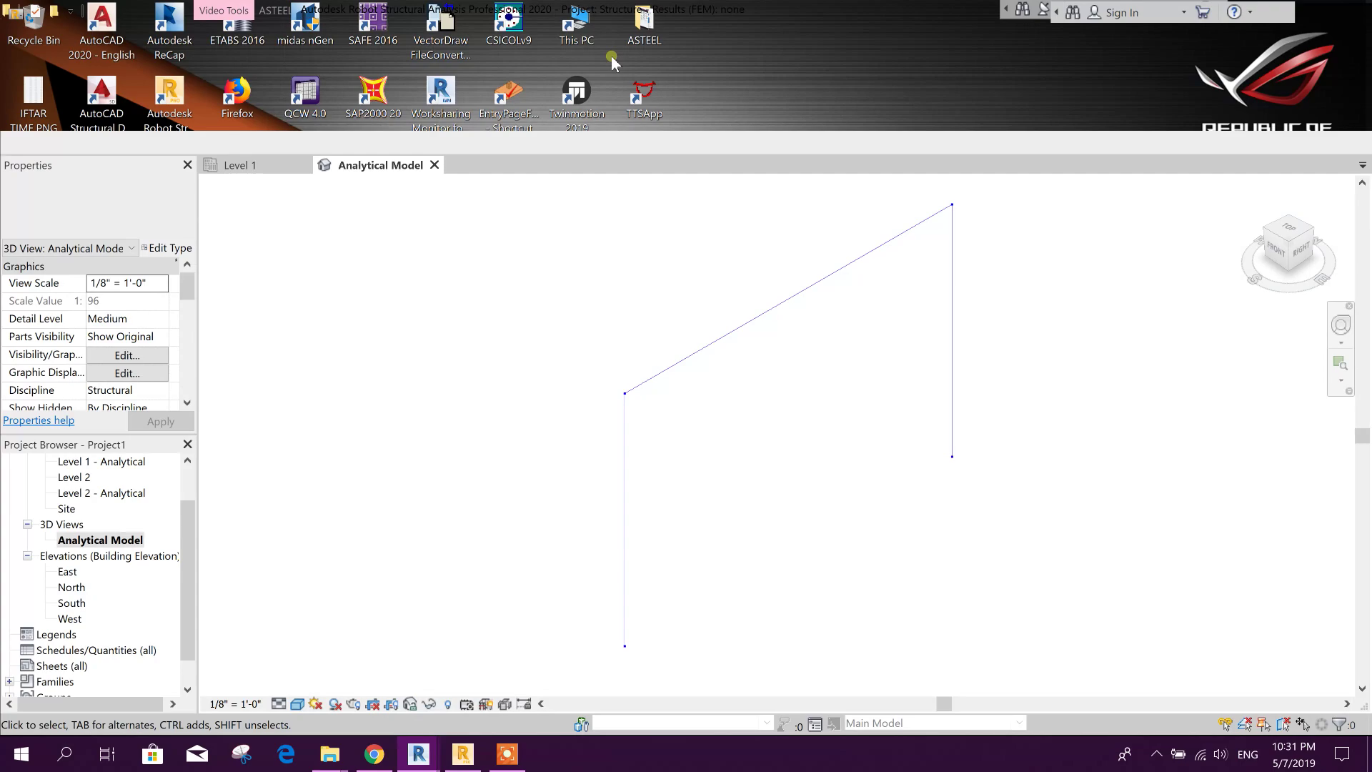
{"action": "left_click_drag", "start_coordinate": [622, 10], "coordinate": [1371, 157]}
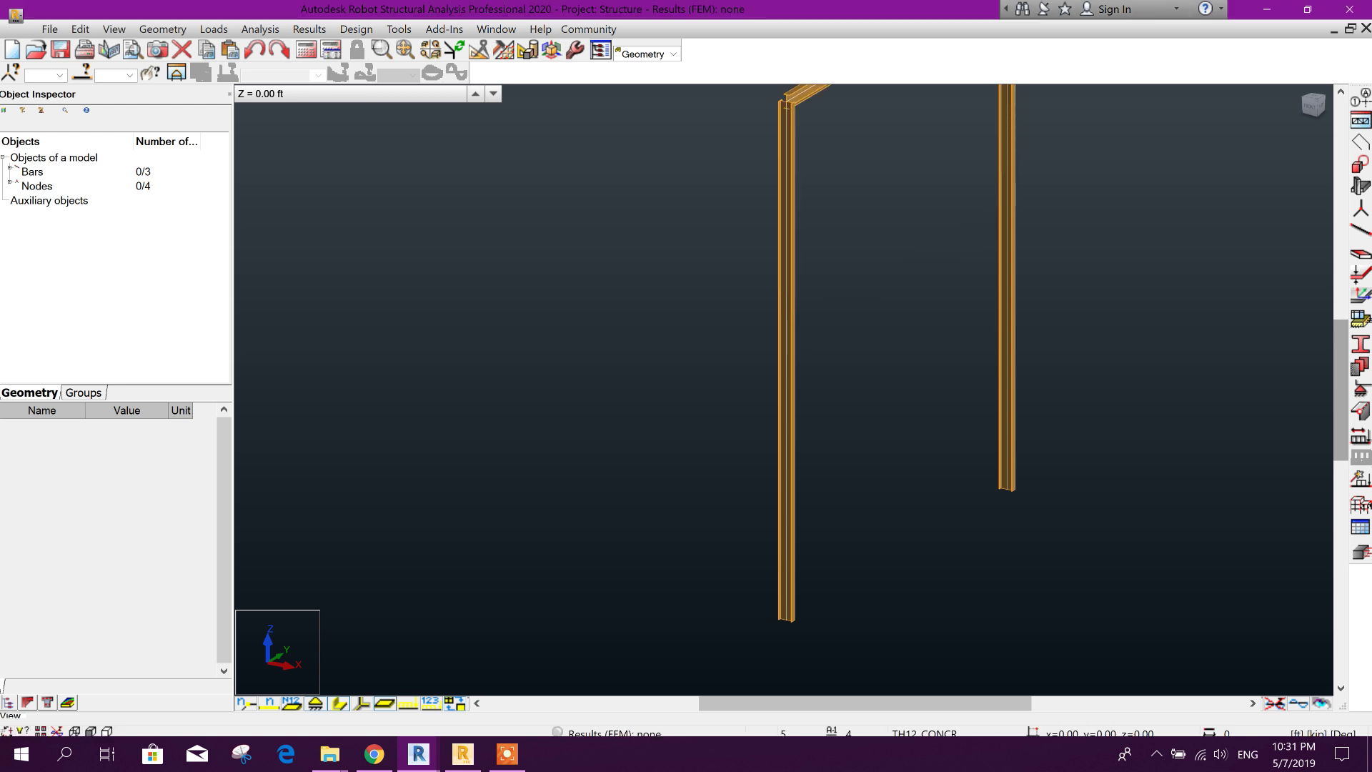
Step: Fit the whole frame in the Robot view and update it from Dynamo with a lower height and a span of 15
{"action": "scroll", "coordinate": [878, 219], "scroll_direction": "down", "scroll_amount": 2}
{"action": "middle_click_drag", "start_coordinate": [928, 233], "coordinate": [884, 330]}
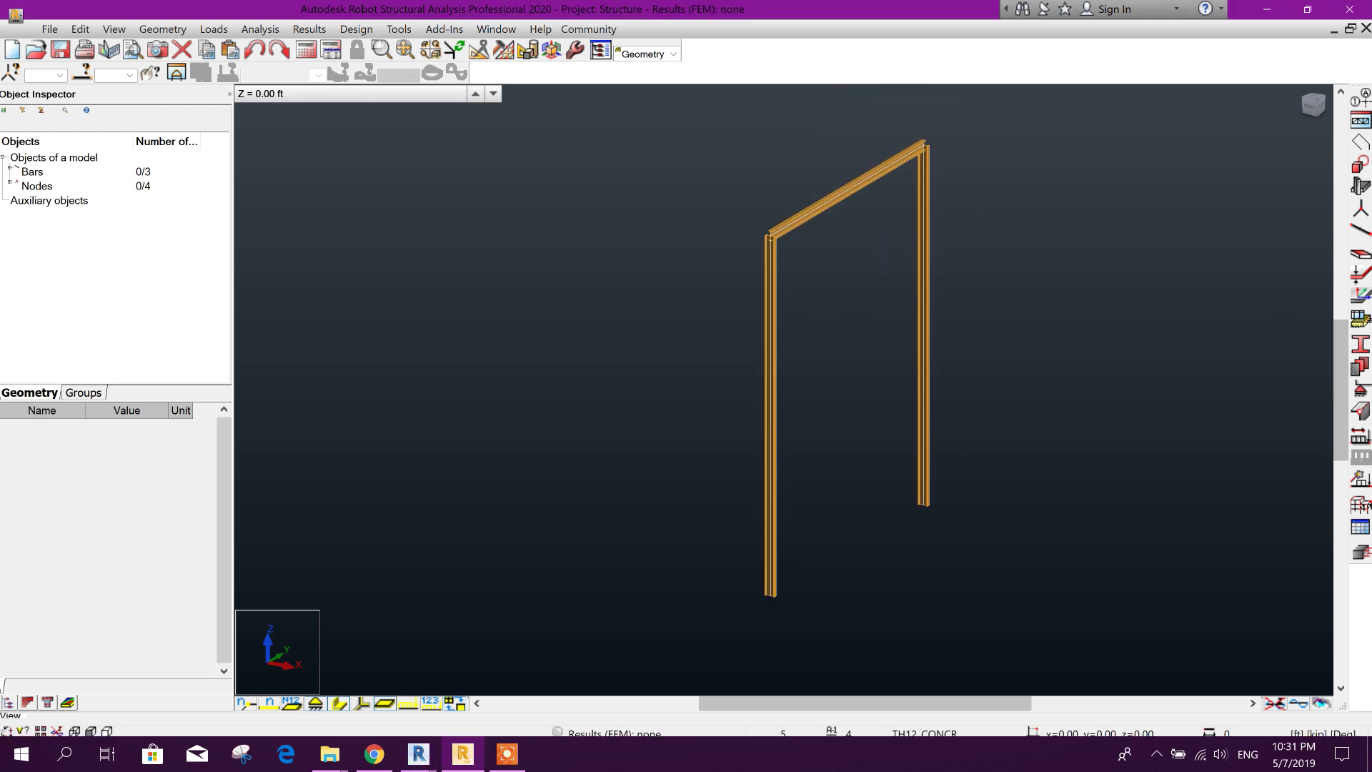
{"action": "key", "text": "alt+Tab"}
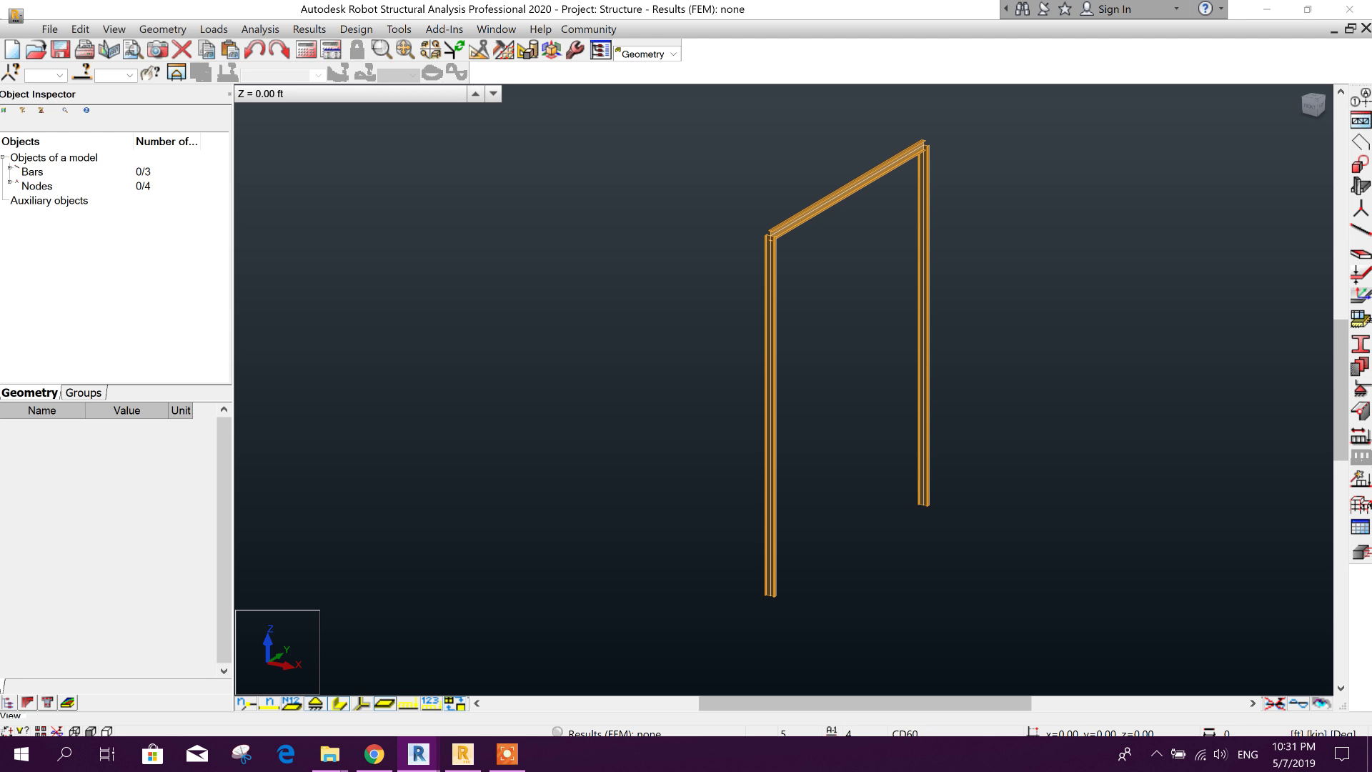
{"action": "key", "text": "Return"}
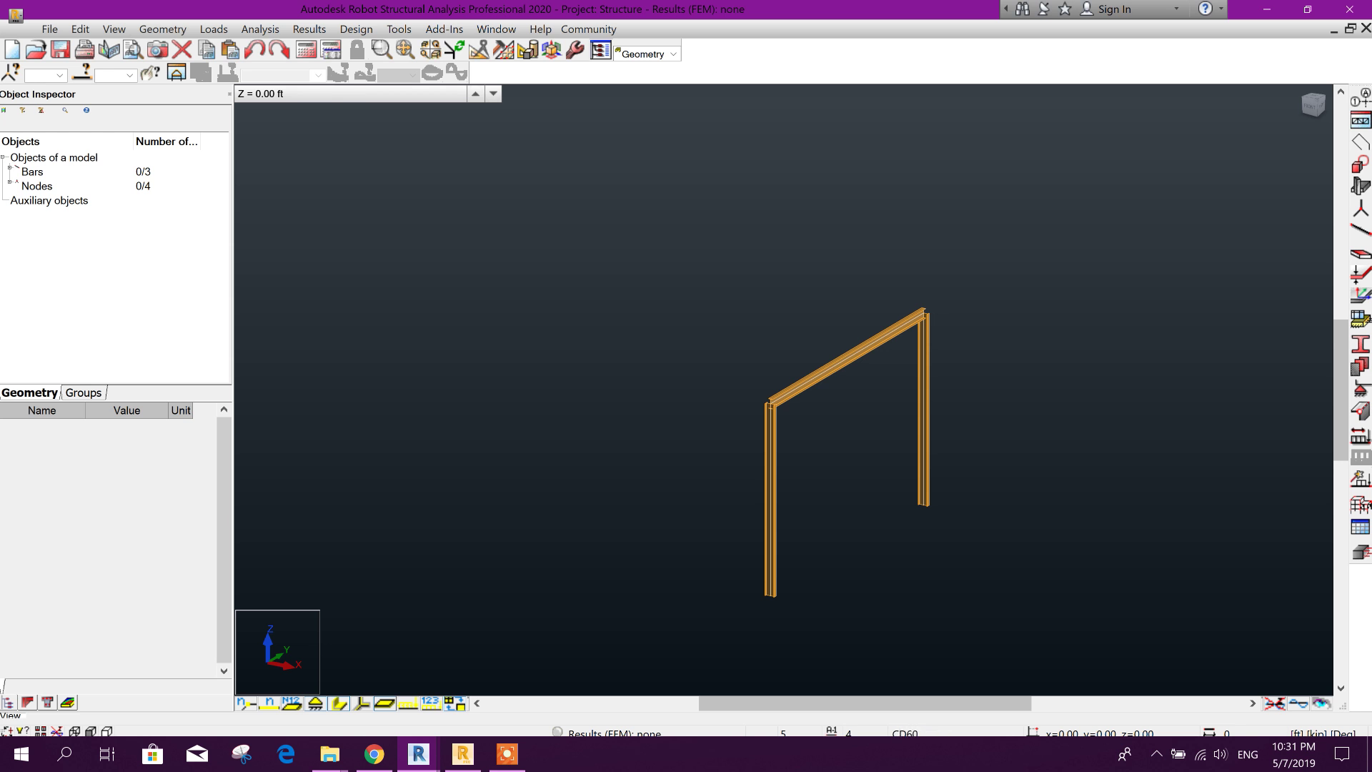
{"action": "key", "text": "ctrl+z"}
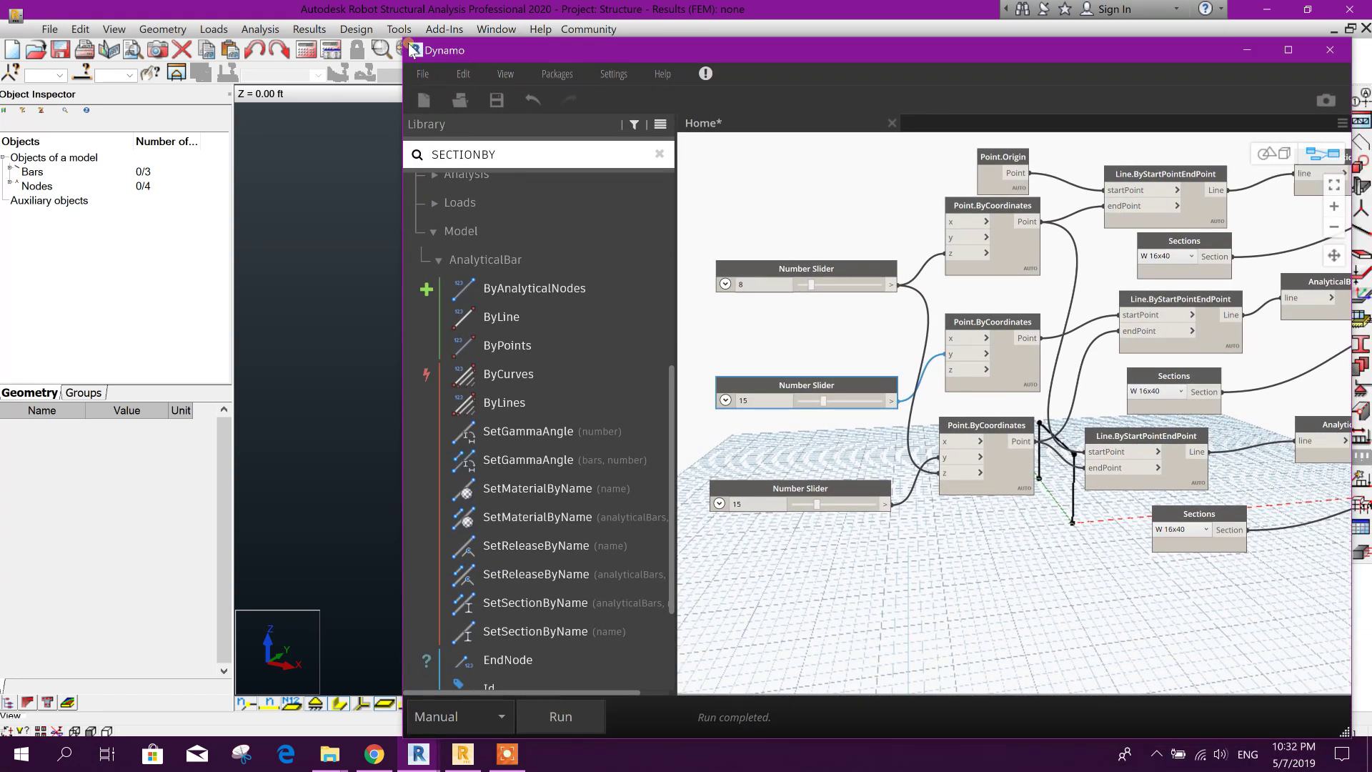
Step: Bring the Dynamo window over Robot, raise the first Number Slider to 20 and run the graph
{"action": "left_click_drag", "start_coordinate": [413, 50], "coordinate": [142, 63]}
{"action": "left_click_drag", "start_coordinate": [419, 301], "coordinate": [439, 301]}
{"action": "left_click", "coordinate": [160, 641]}
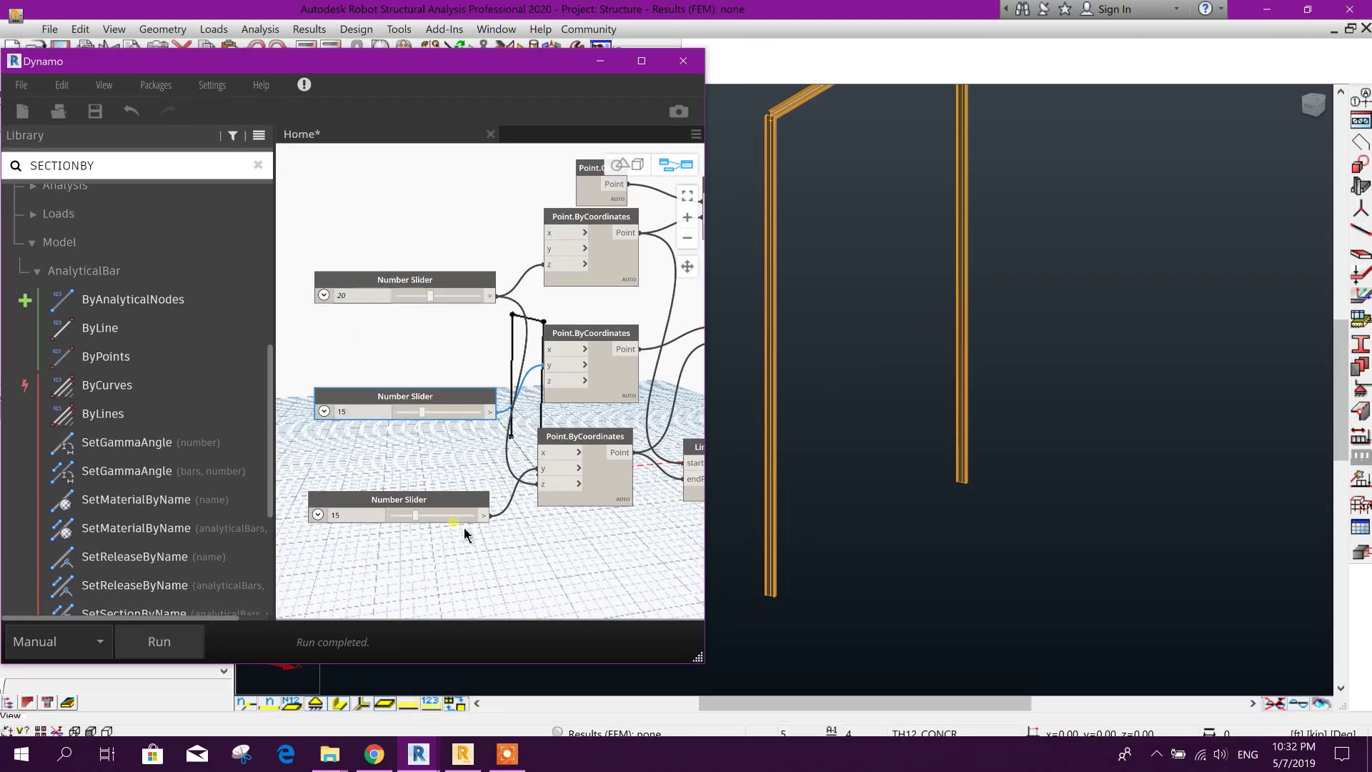